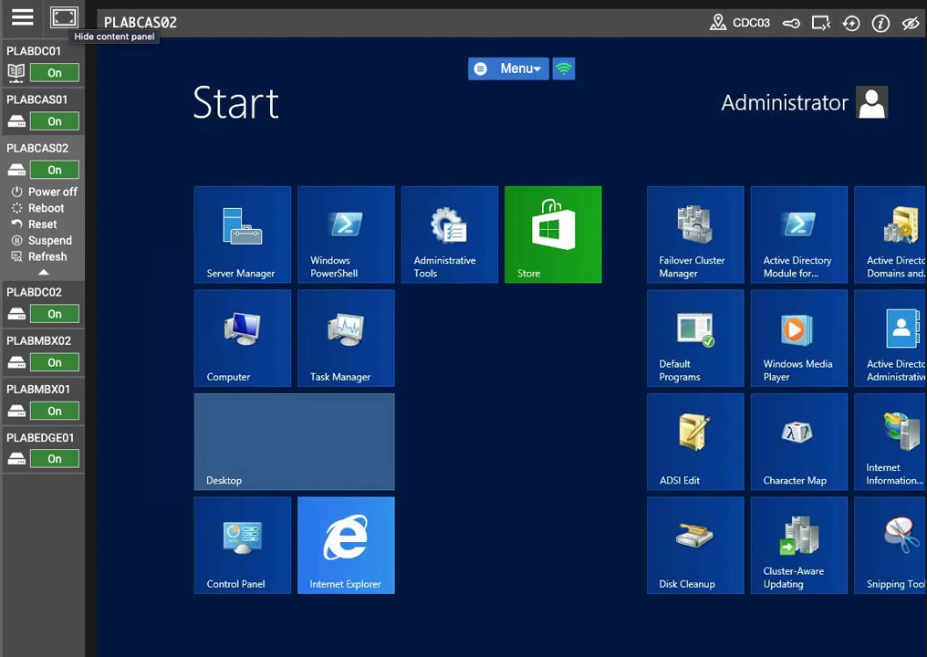
Step: Open Internet Explorer and set the default download location to Local Disk (C:)
left_click(388, 547)
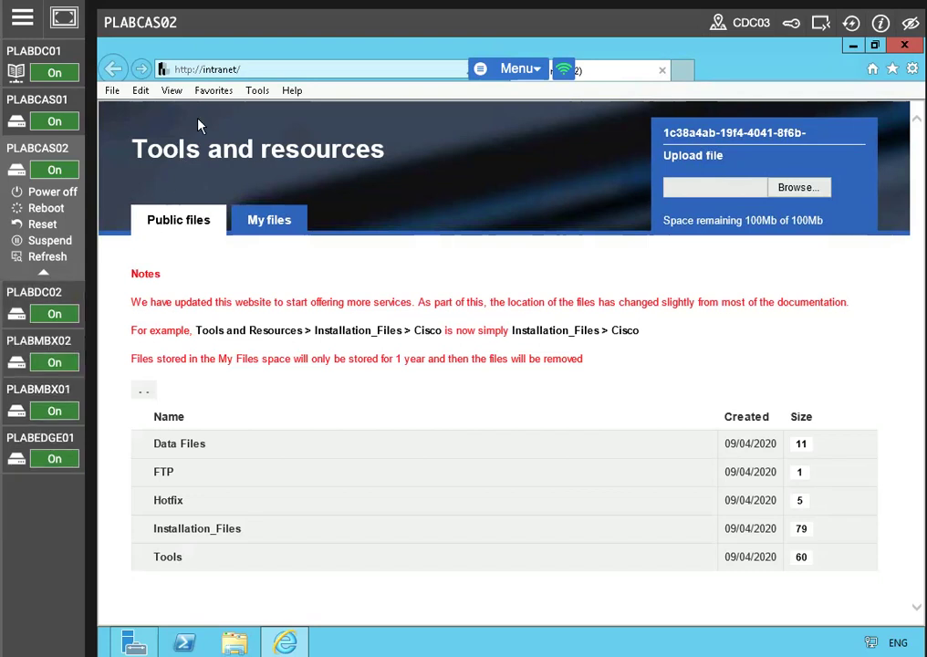
left_click(256, 94)
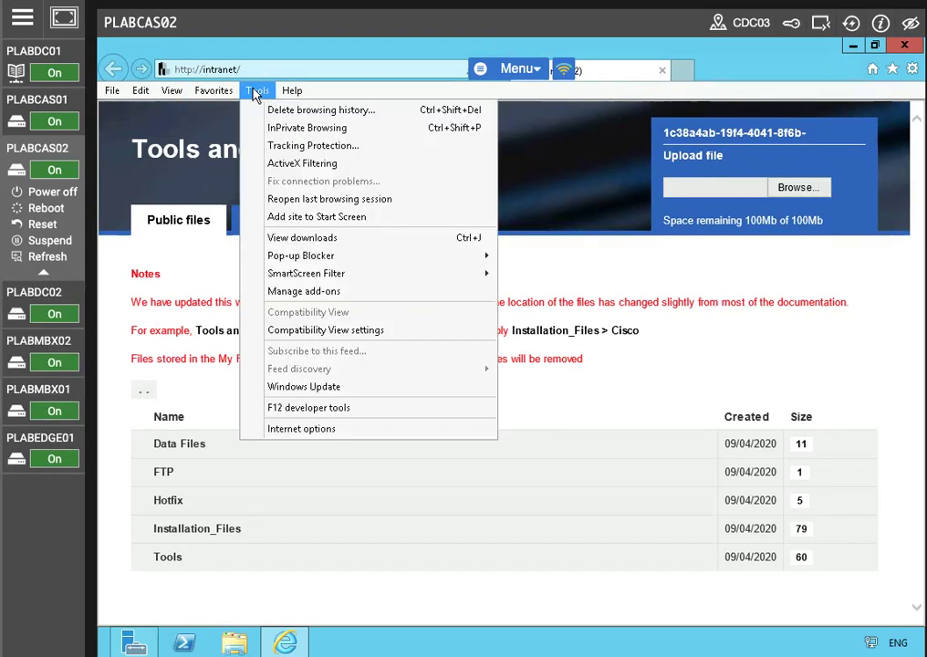
left_click(297, 239)
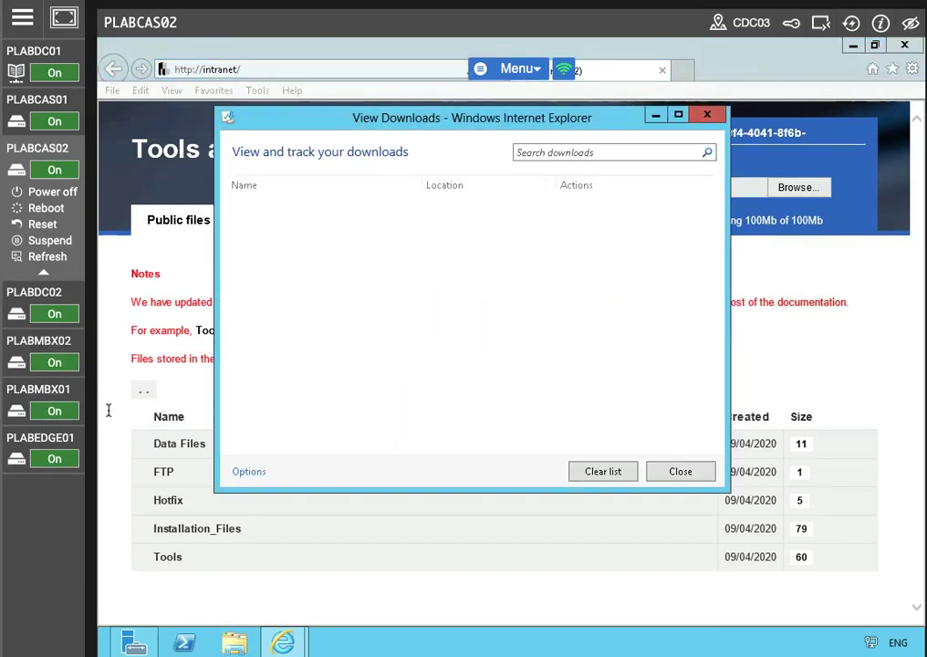
left_click(248, 470)
left_click(627, 307)
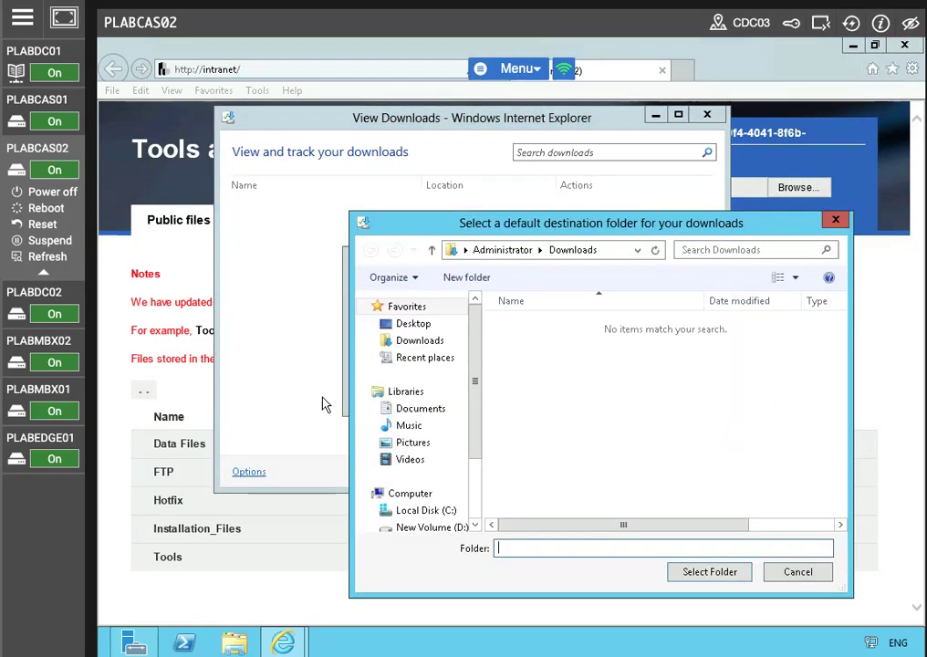
left_click(425, 509)
left_click(725, 577)
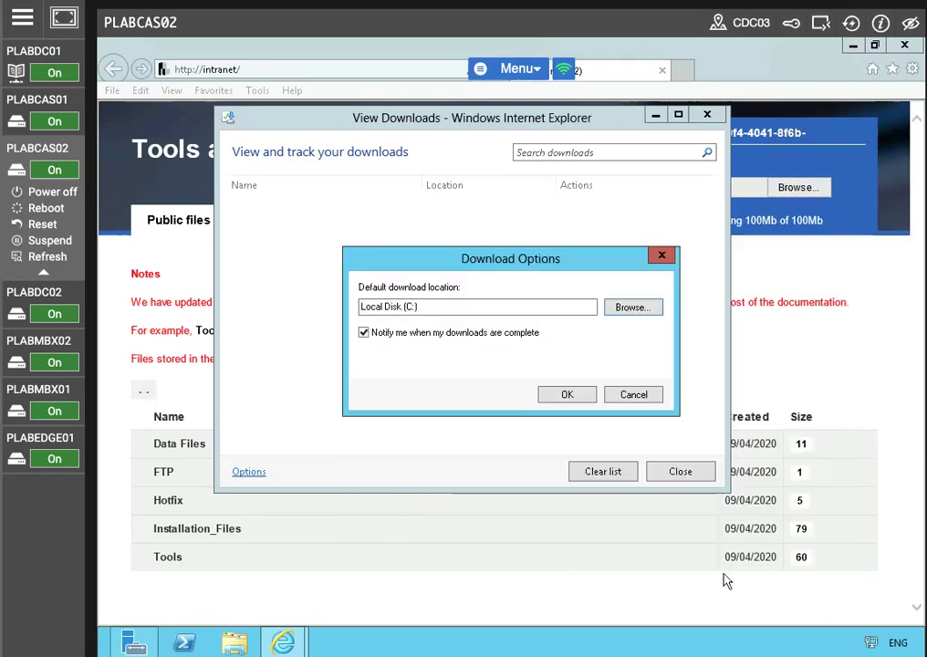
left_click(565, 401)
left_click(654, 471)
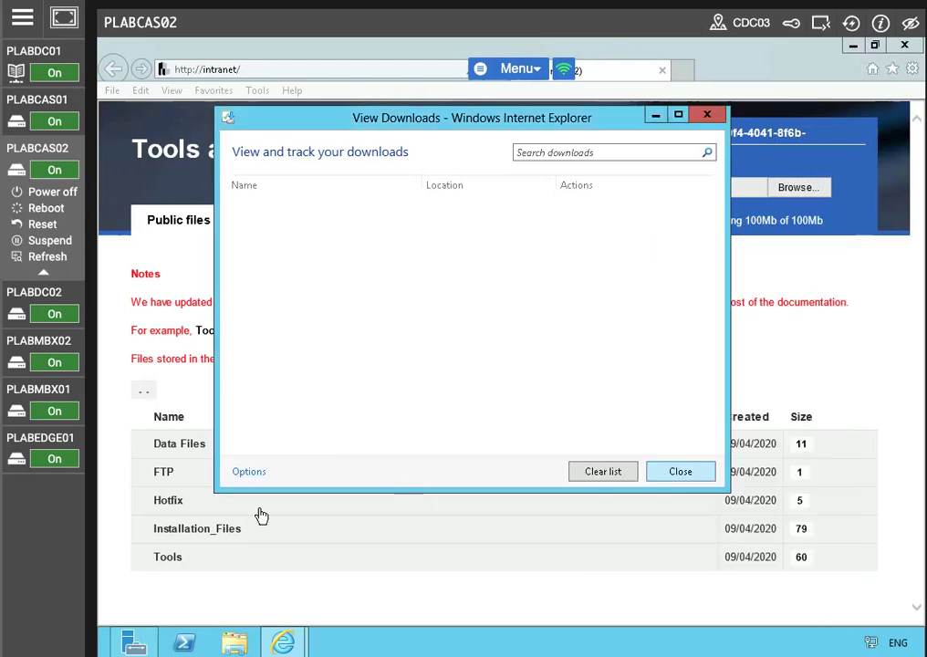
Step: Save gpg4win-2.3.3.exe from the intranet's Tools > OpenPGP folder
left_click(133, 558)
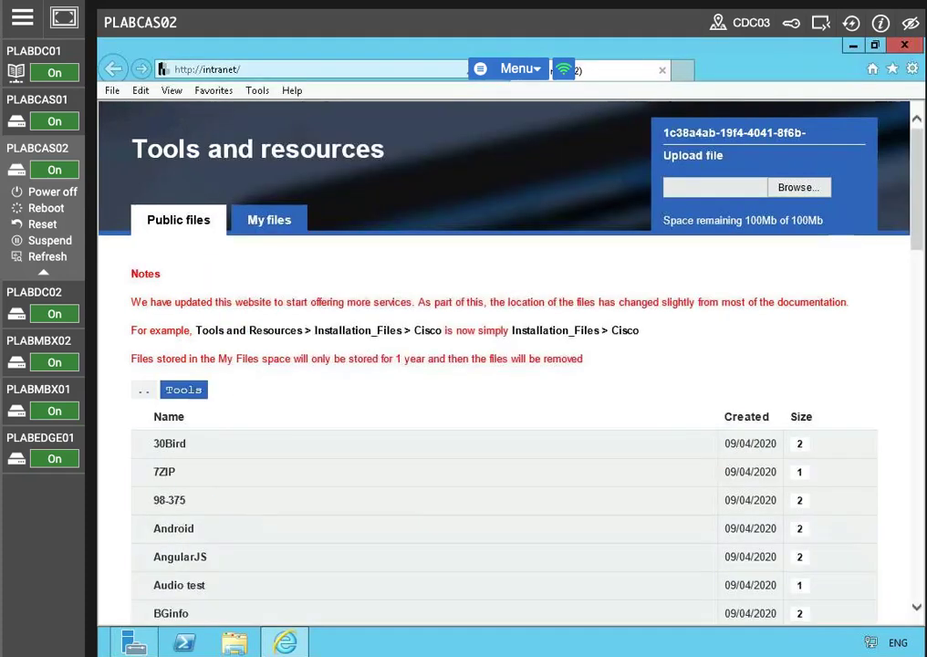
scroll(200, 515, "down", 3)
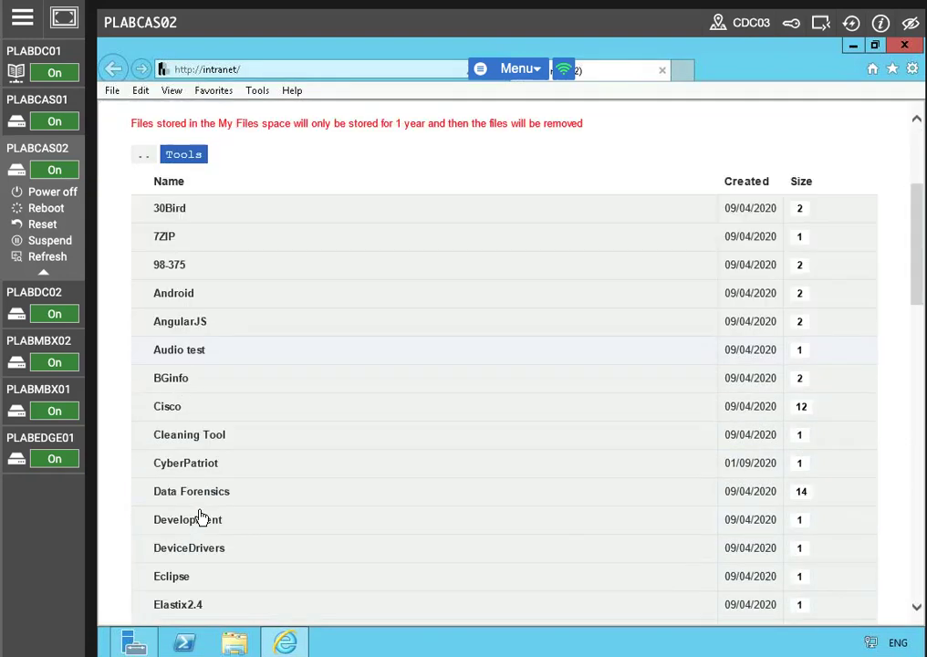
scroll(186, 507, "up", 1)
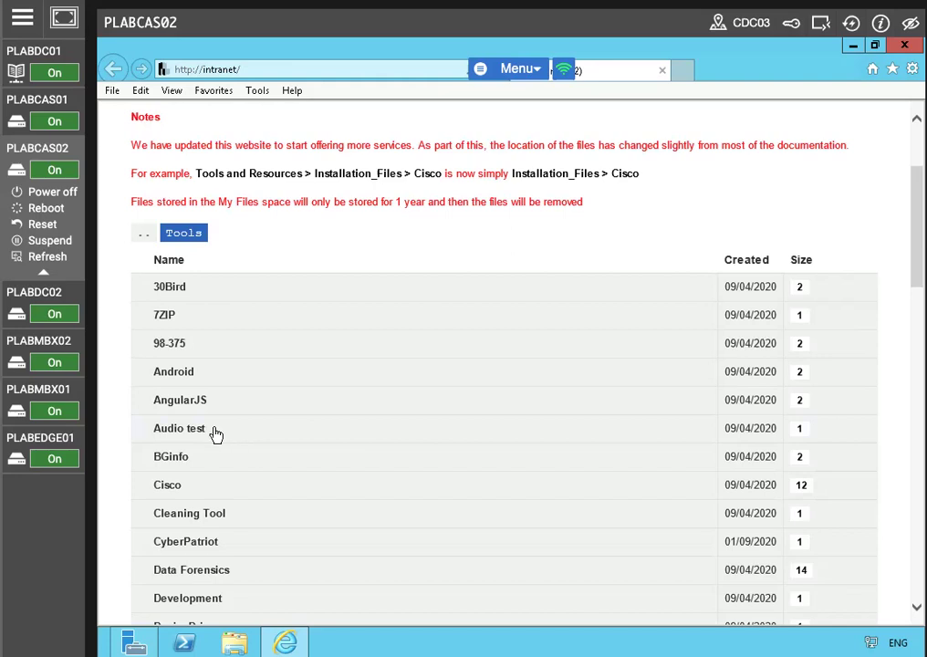
scroll(216, 434, "down", 6)
scroll(210, 462, "down", 4)
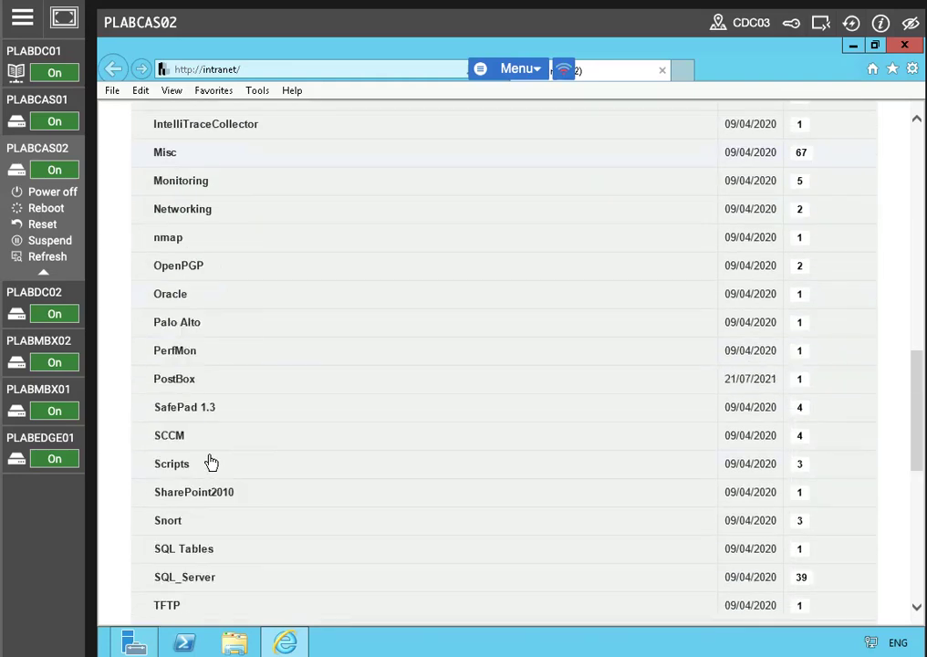
scroll(209, 462, "down", 1)
scroll(205, 383, "up", 2)
left_click(175, 346)
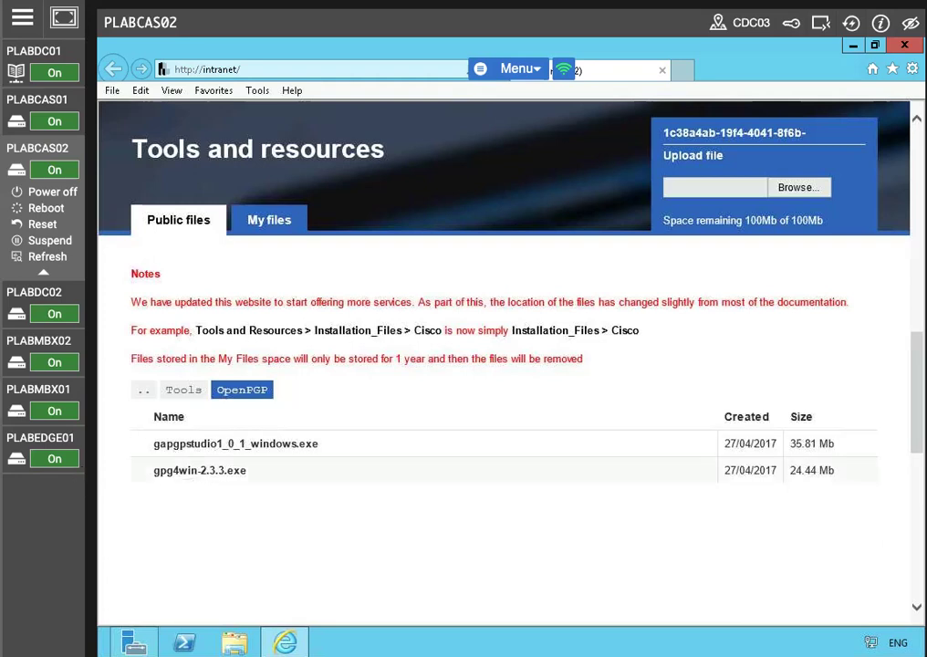
left_click(189, 473)
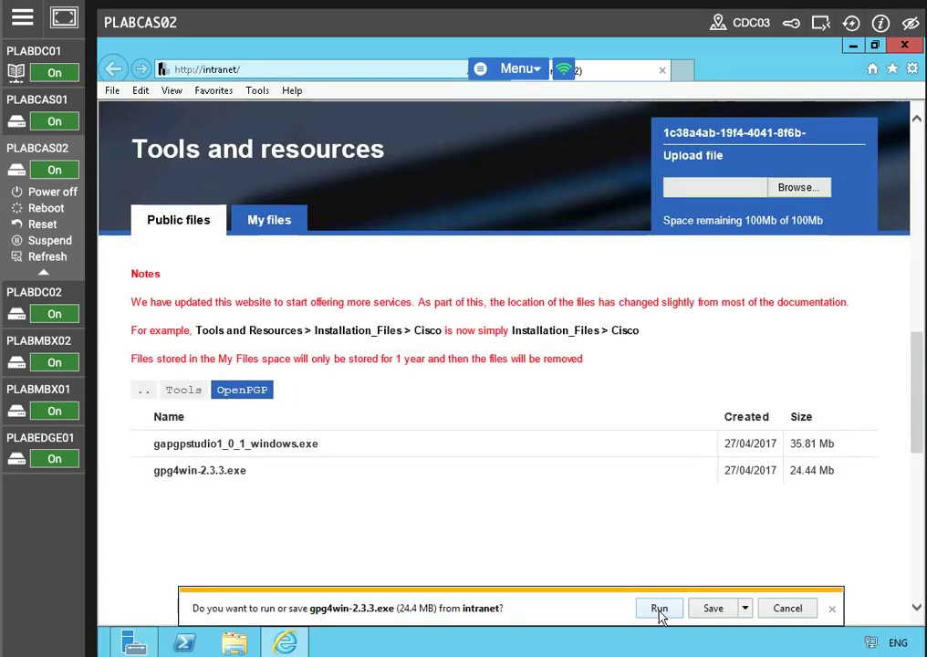
left_click(711, 611)
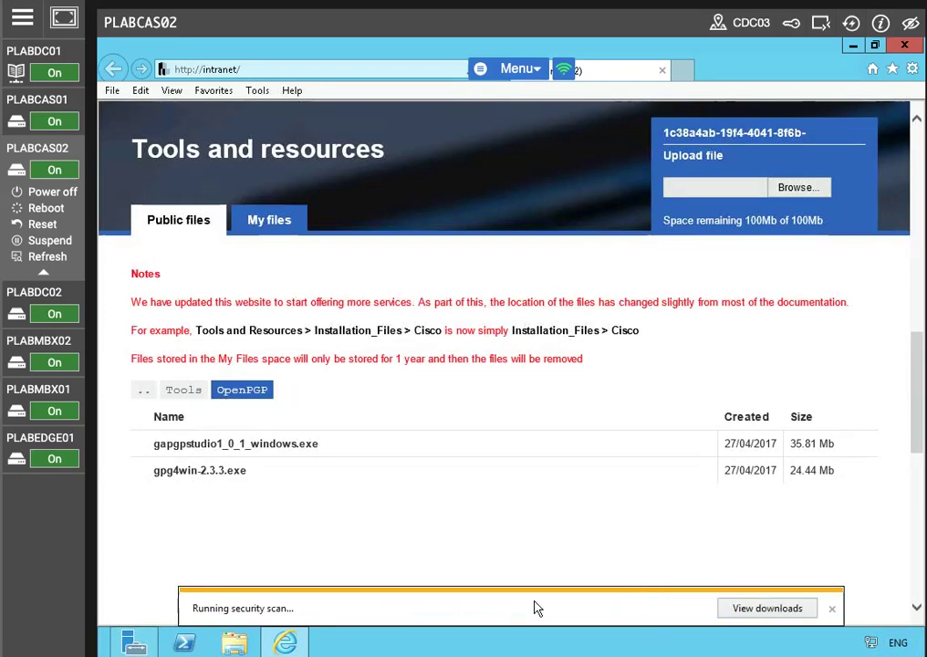
left_click(832, 610)
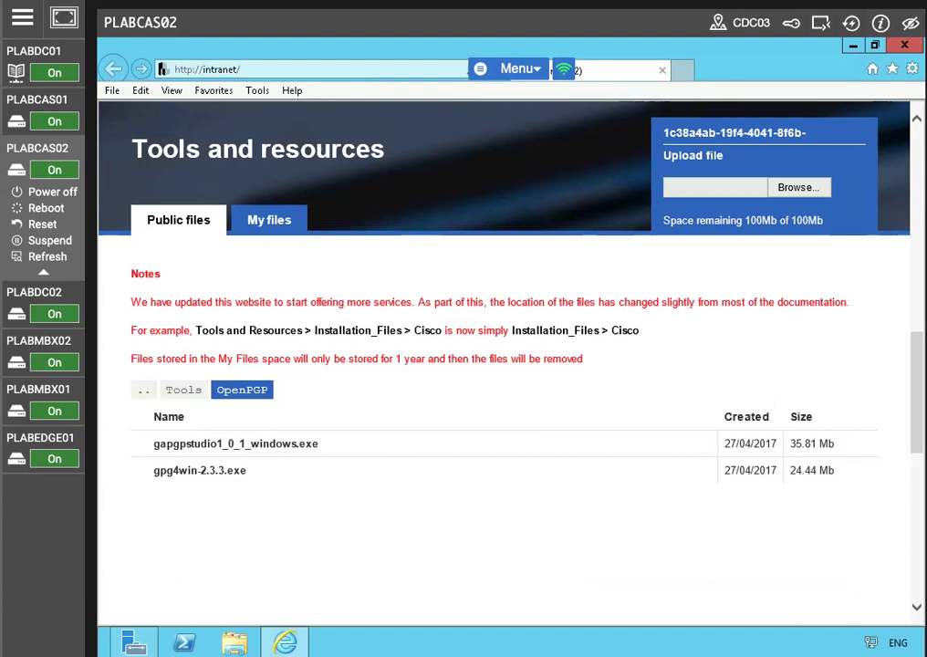
Step: Close the browser, clear the desktop and launch Windows PowerShell as administrator
left_click(904, 45)
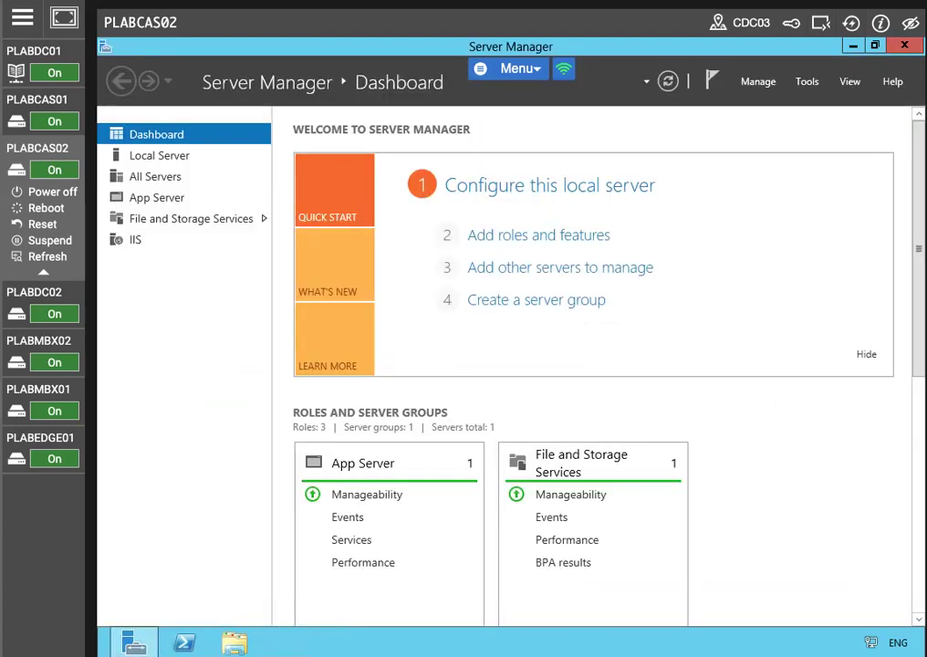
left_click(853, 46)
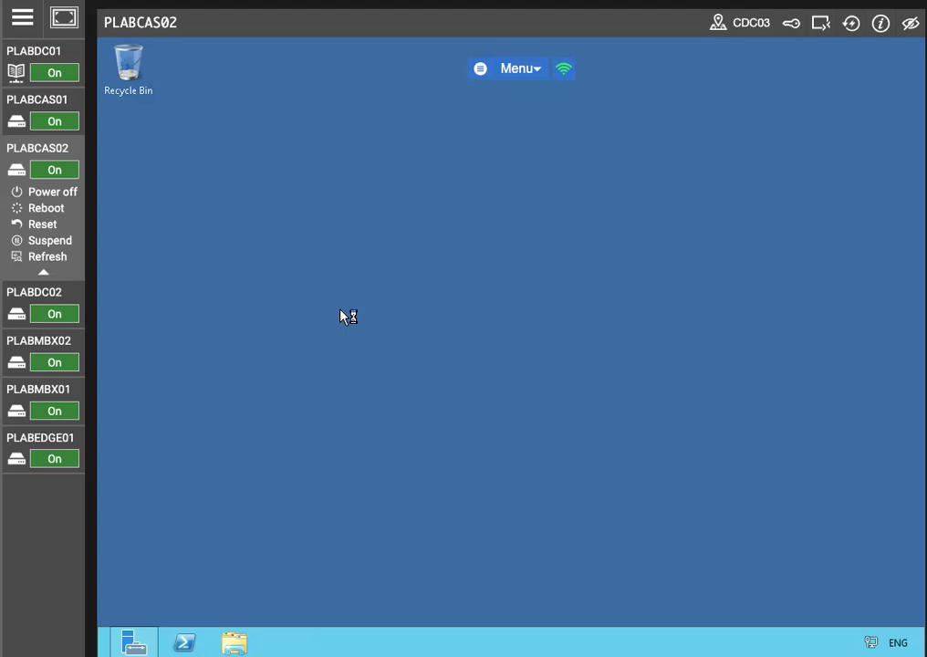
mouse_move(55, 137)
right_click(183, 643)
left_click(226, 506)
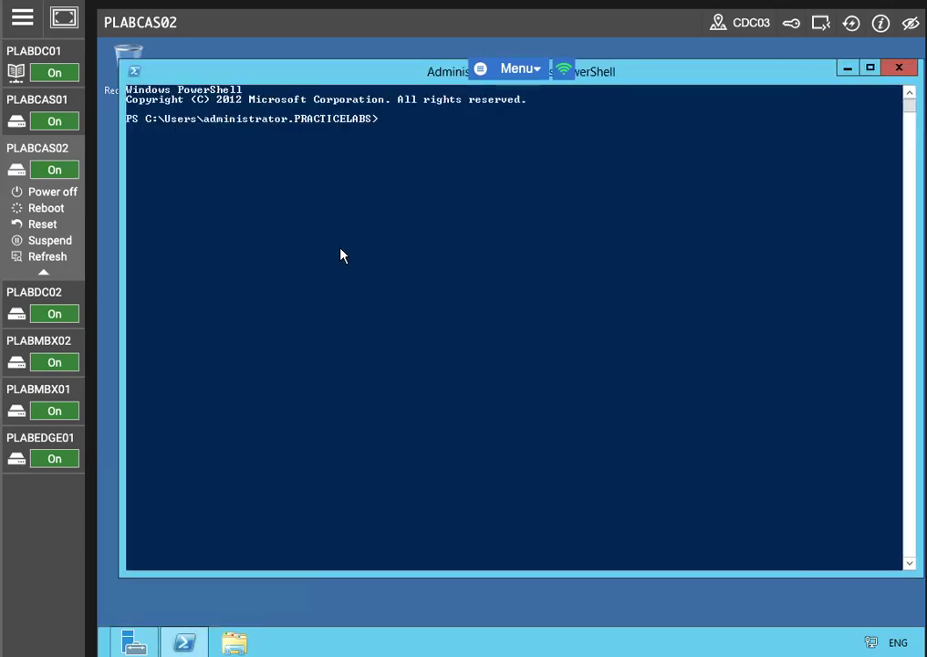
Step: From the C:\ root, create a directory C:\Share with New-Item and list the drive's contents
type("cd c:")
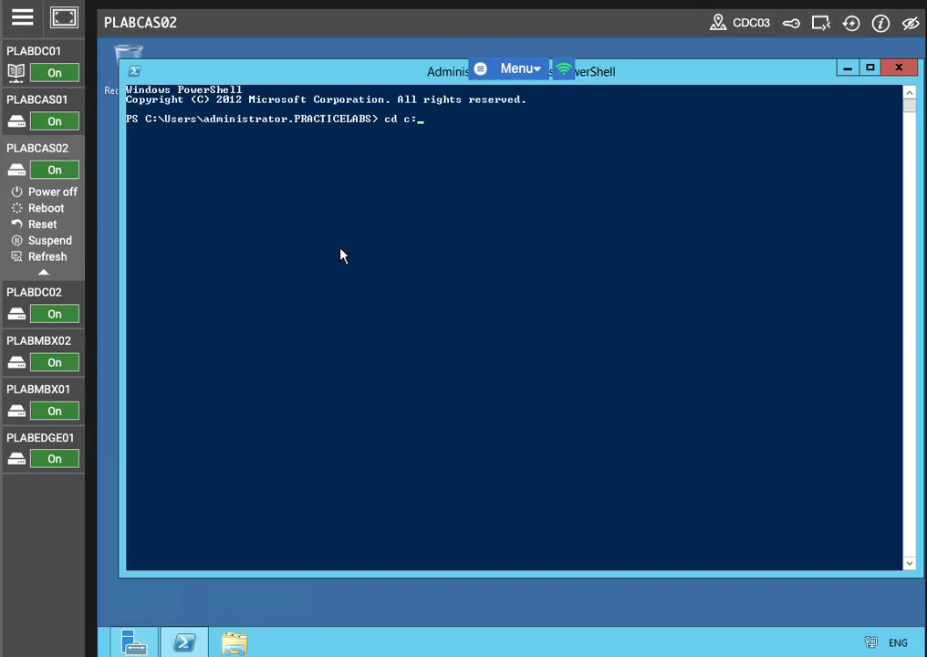
type("\\")
key("Return")
type("new-item")
key("Return")
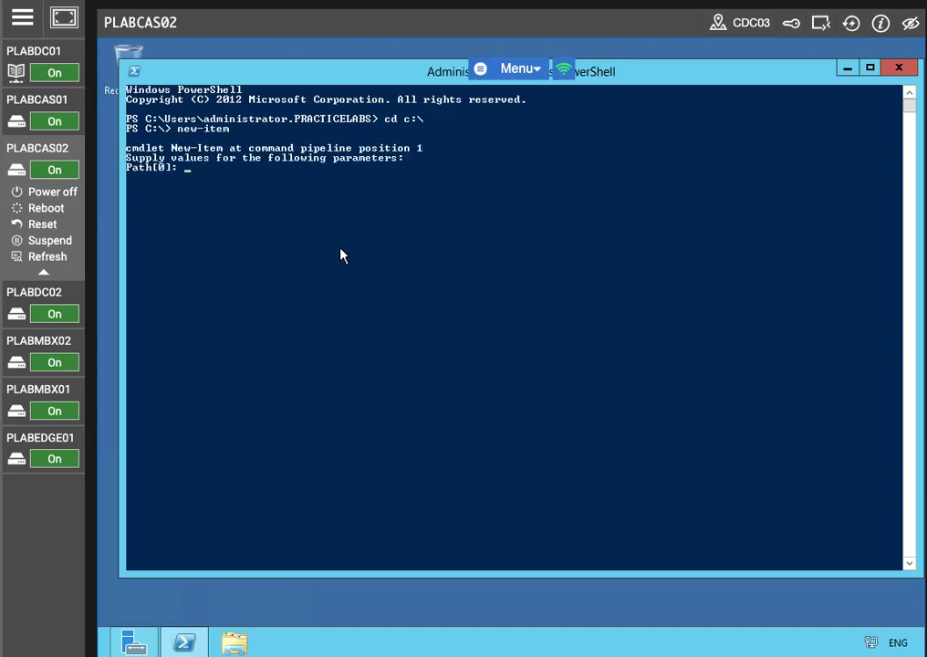
type("C:\\Share")
key("Return")
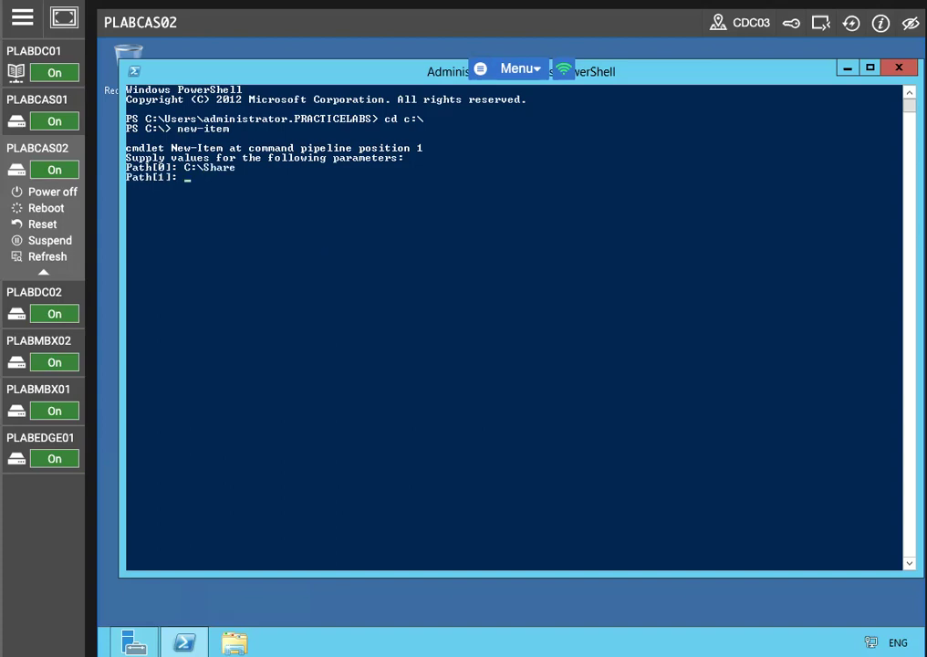
key("Return")
type("directory")
key("Return")
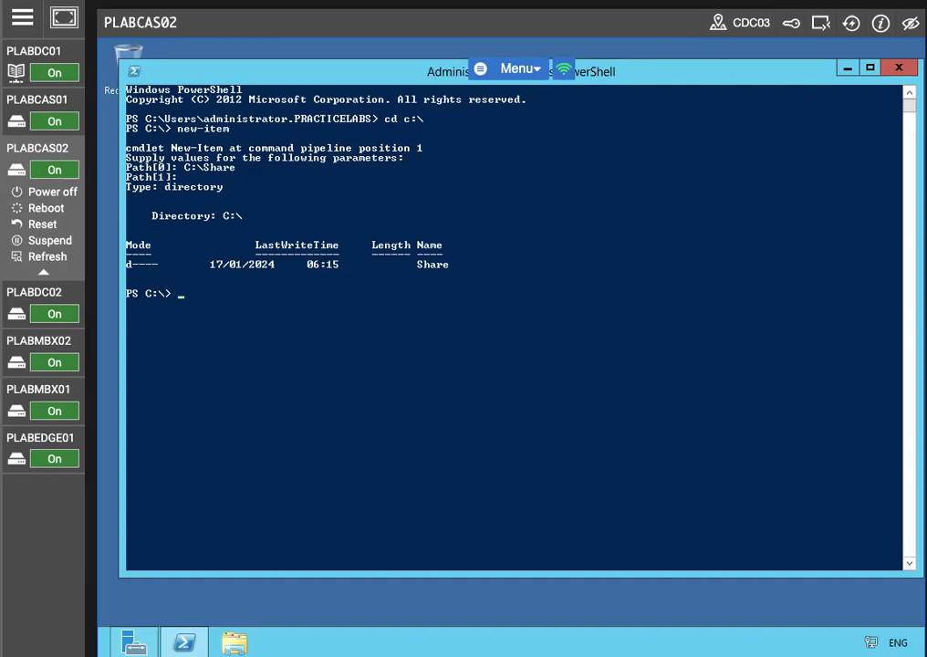
type("dir")
key("Return")
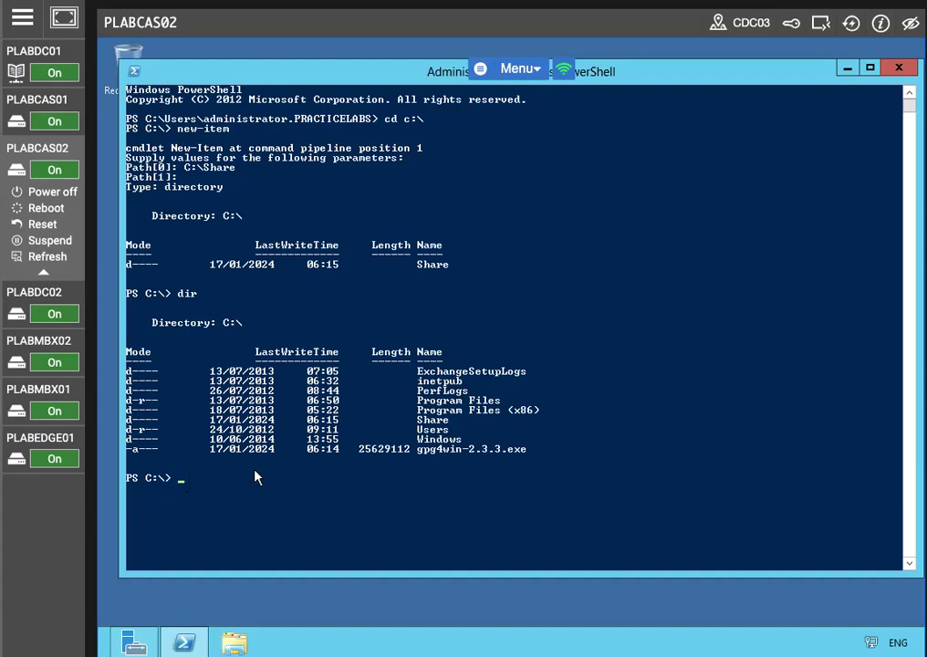
Step: Share the folder with NET SHARE Share=c:\Share and close PowerShell
type("?NEt")
key("BackSpace")
key("BackSpace")
key("BackSpace")
key("BackSpace")
type("NET SHARE SHare=c:\\Share")
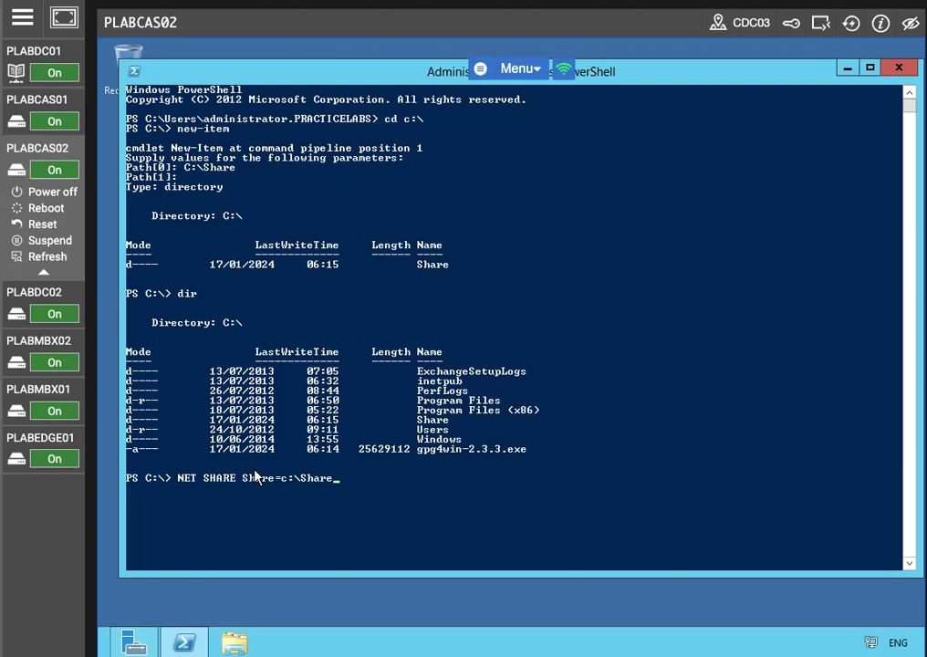
key("Return")
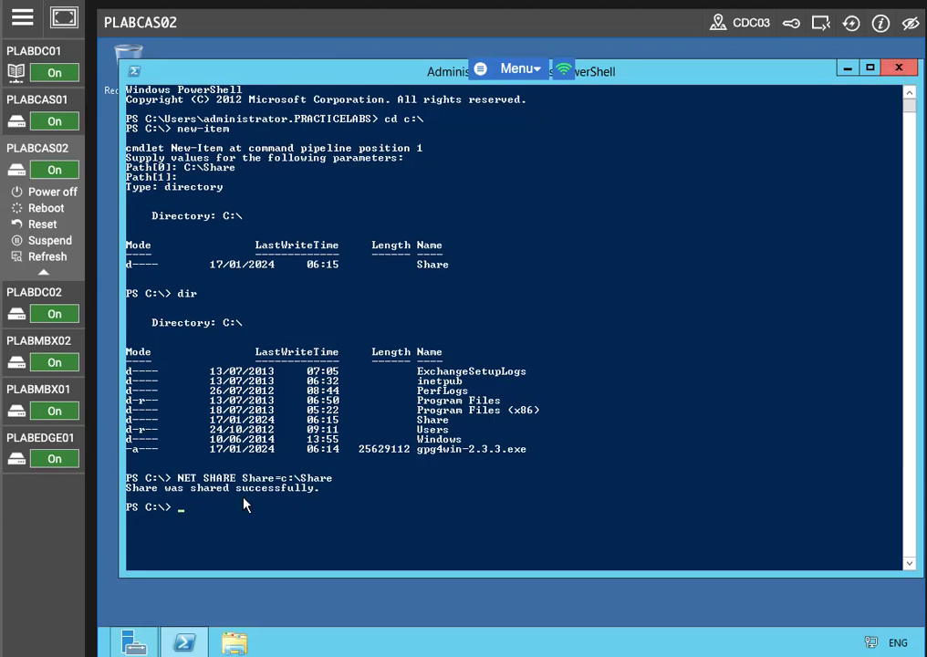
left_click(900, 70)
Step: Move gpg4win-2.3.3.exe from the root of Local Disk (C:) into the Share folder
left_click(234, 642)
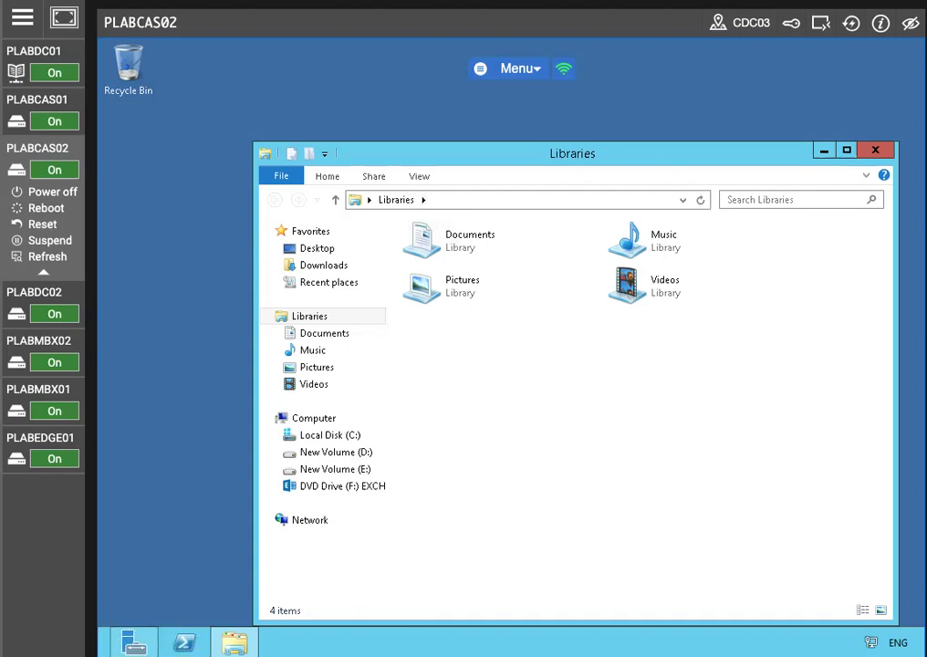
left_click(369, 434)
right_click(449, 387)
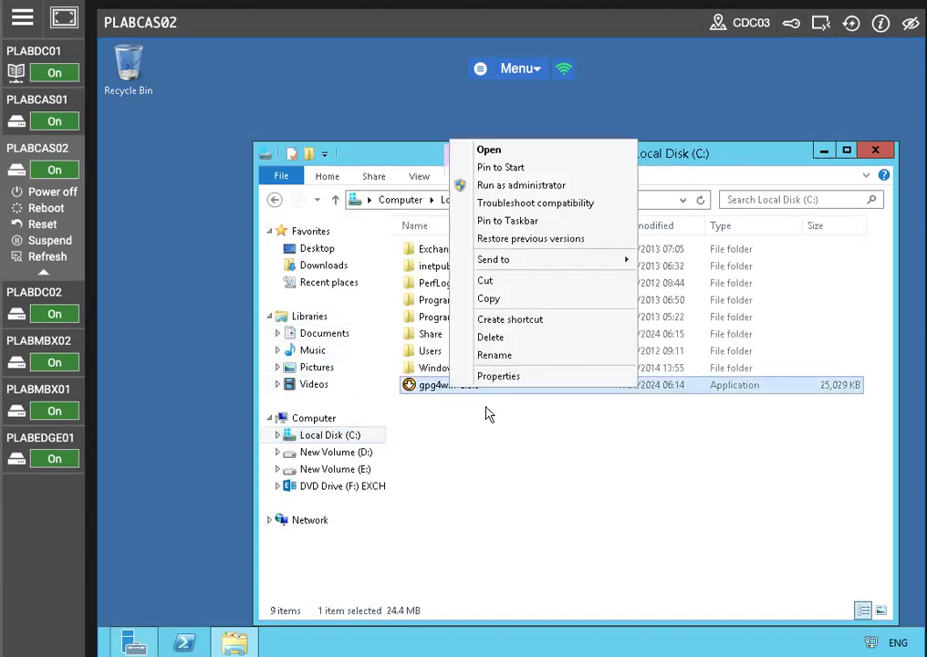
left_click(497, 282)
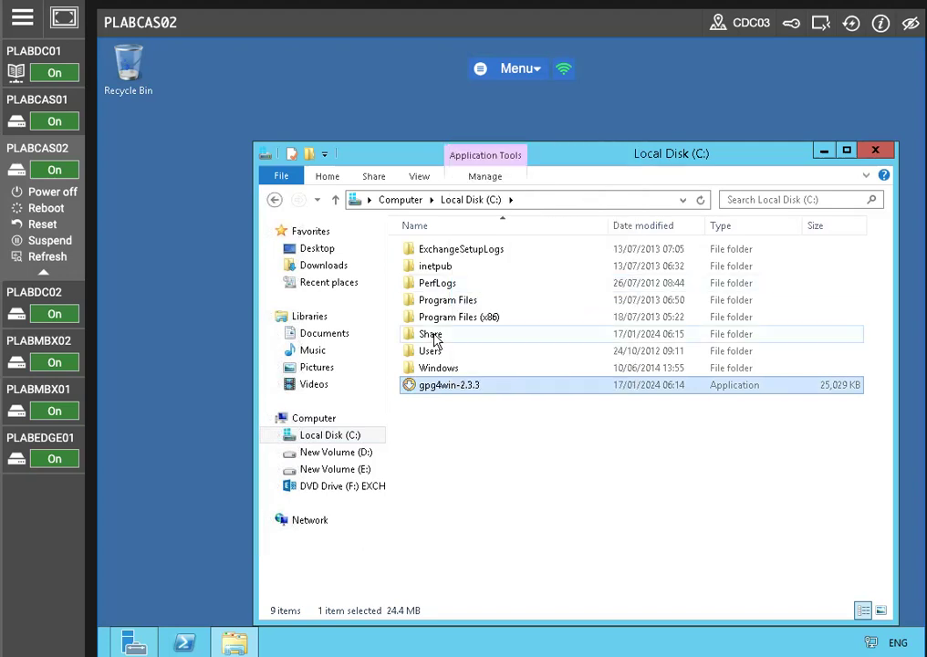
double_click(431, 334)
right_click(447, 330)
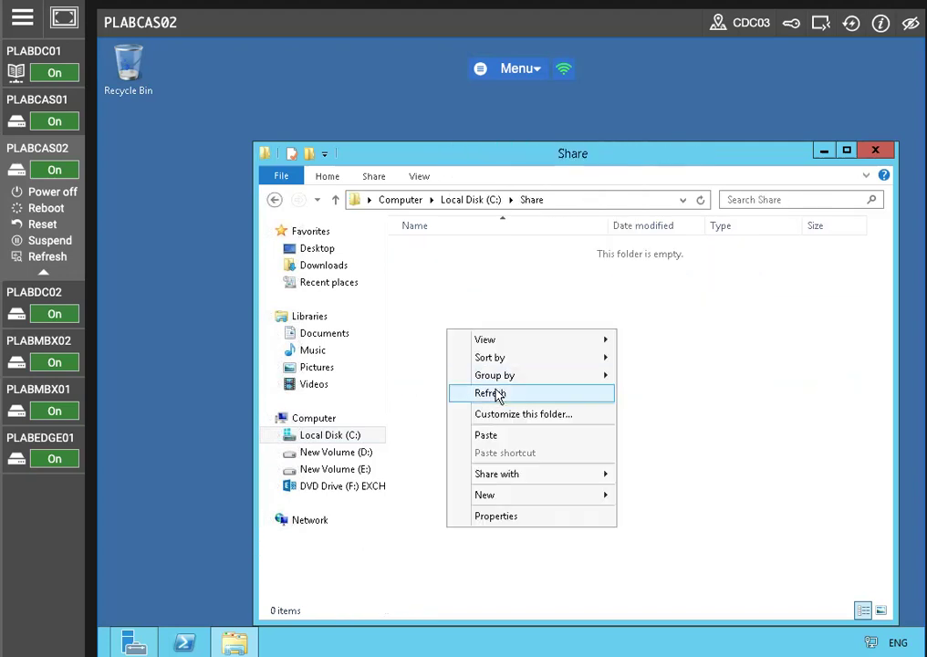
left_click(488, 435)
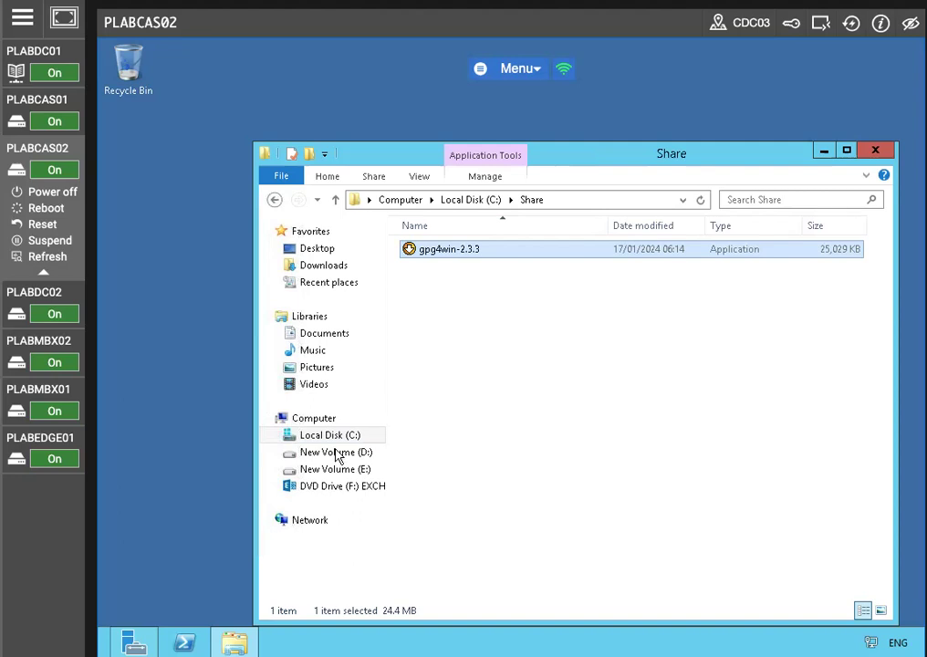
left_click(284, 434)
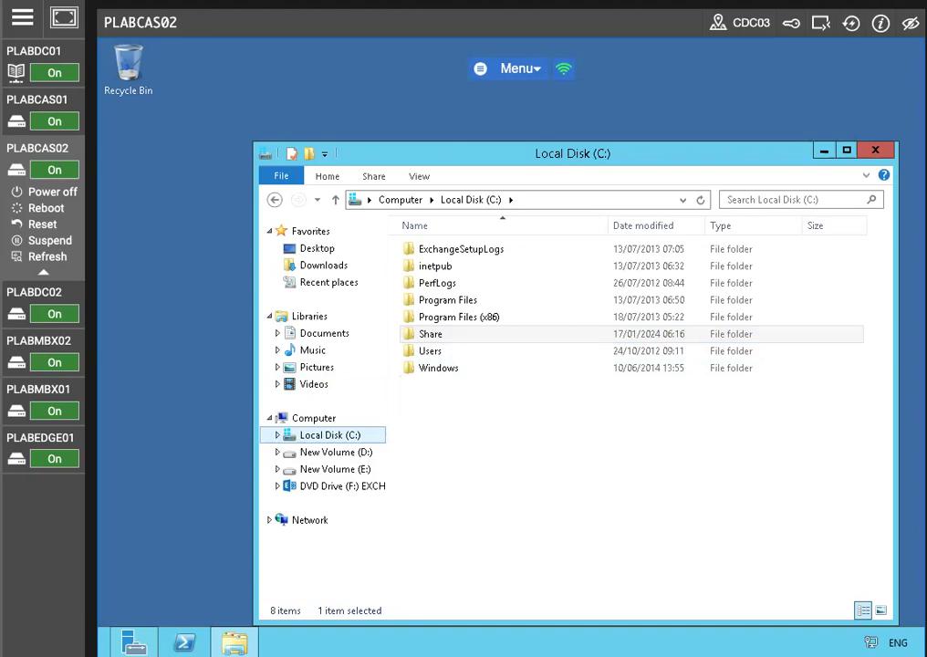
Step: Switch to PLABCAS01, reconnect to it, and launch Command Prompt as administrator from the Apps list
left_click(13, 123)
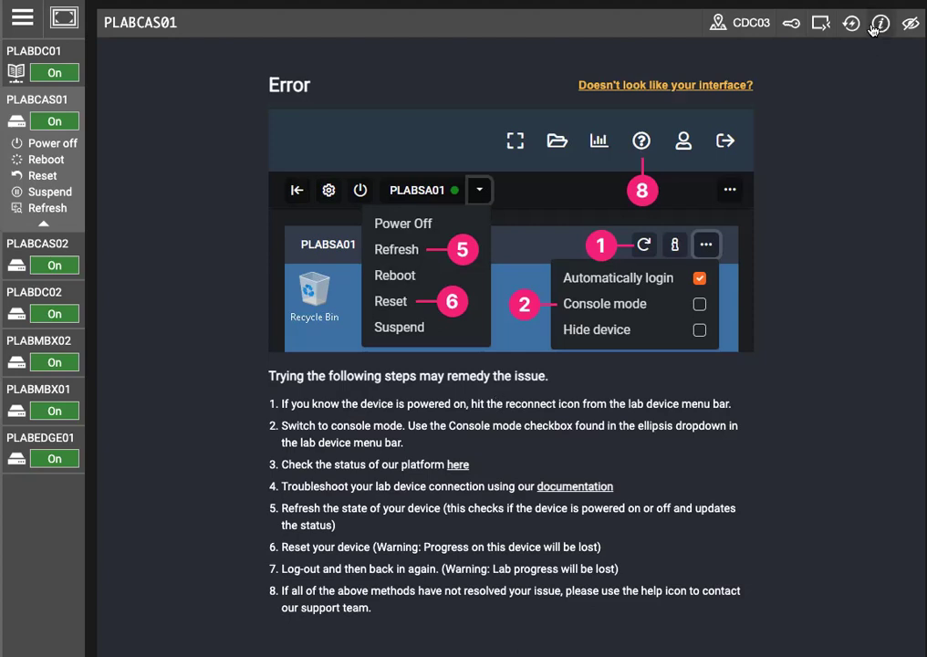
left_click(855, 24)
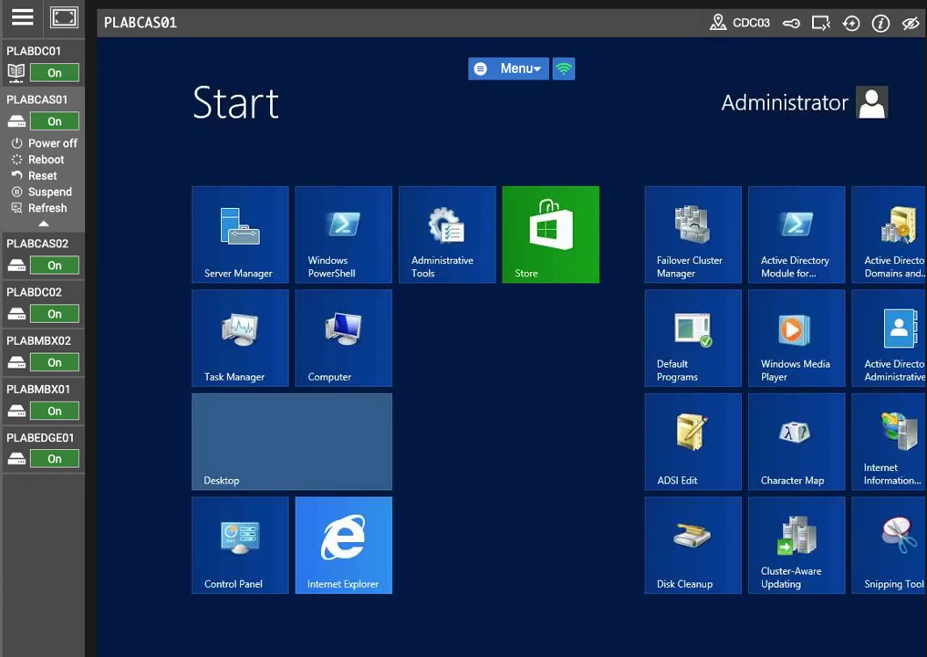
right_click(864, 619)
left_click(872, 618)
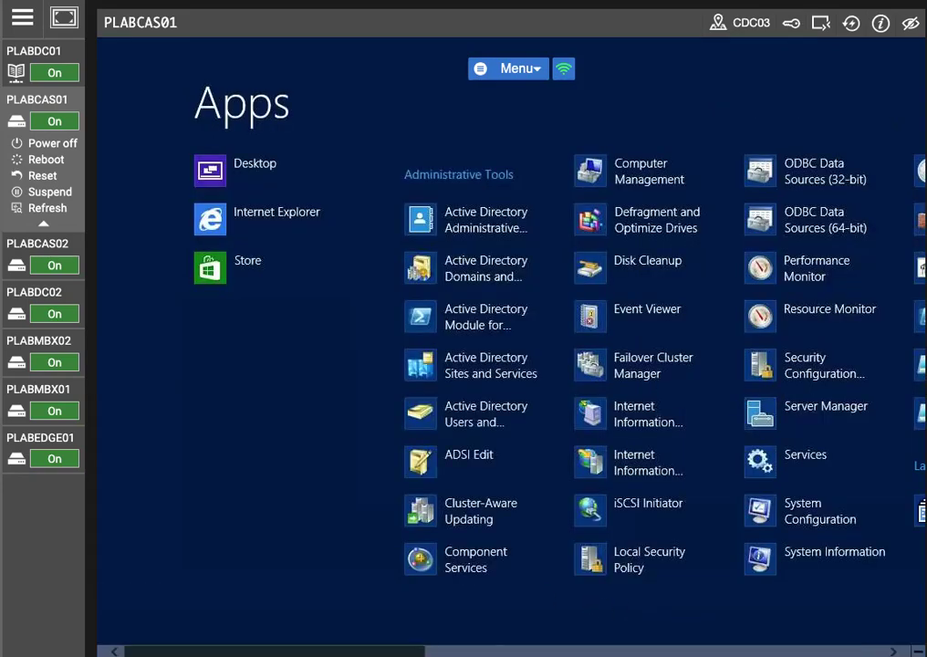
scroll(707, 627, "down", 5)
scroll(788, 616, "down", 2)
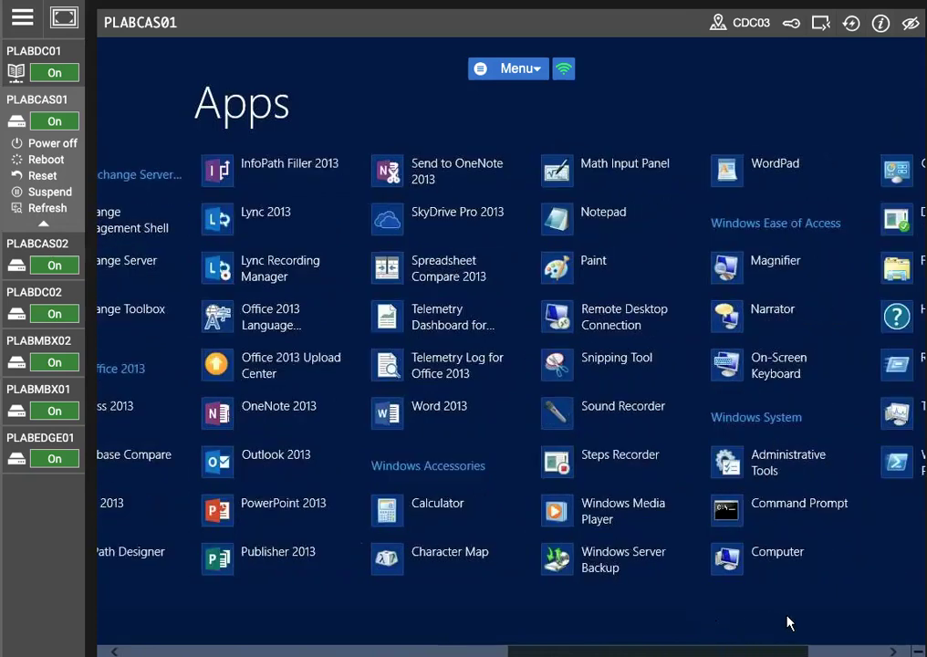
right_click(698, 508)
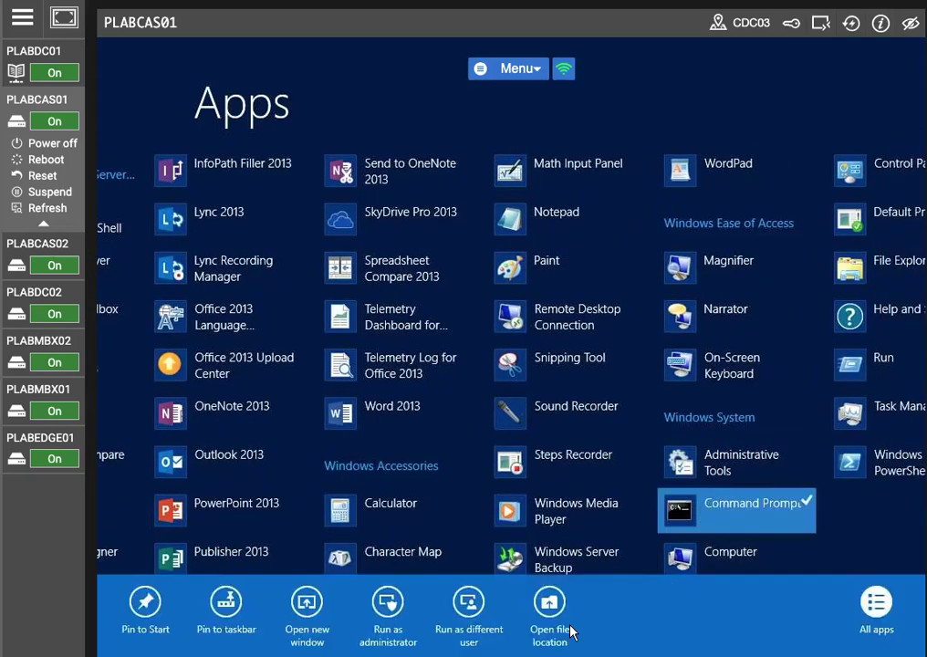
left_click(307, 603)
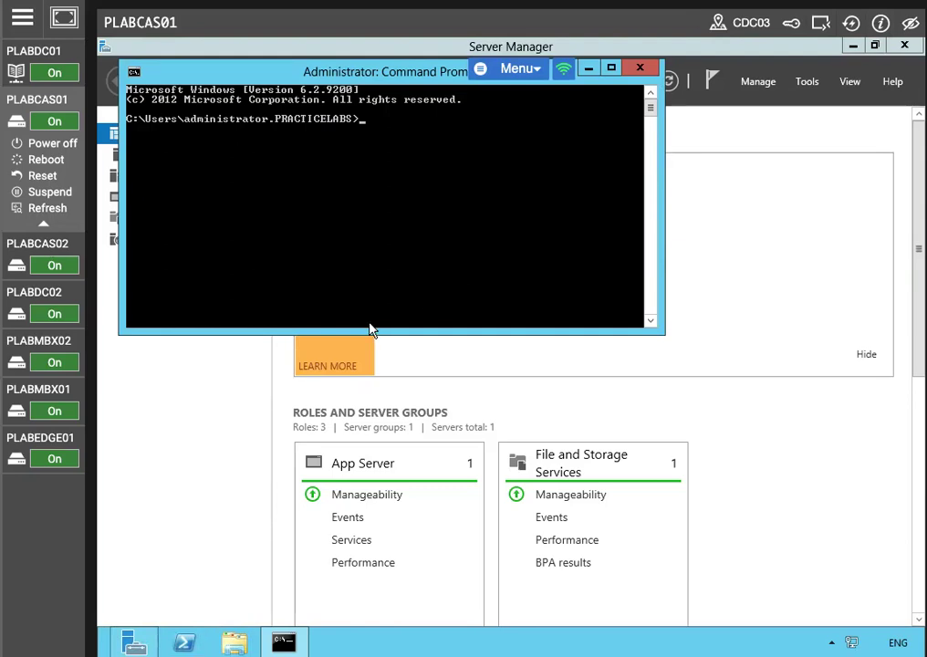
Step: Enable .NET Framework 3.5 with DISM /online /enable-feature /featurename:NetFx3 /all
type("DISM")
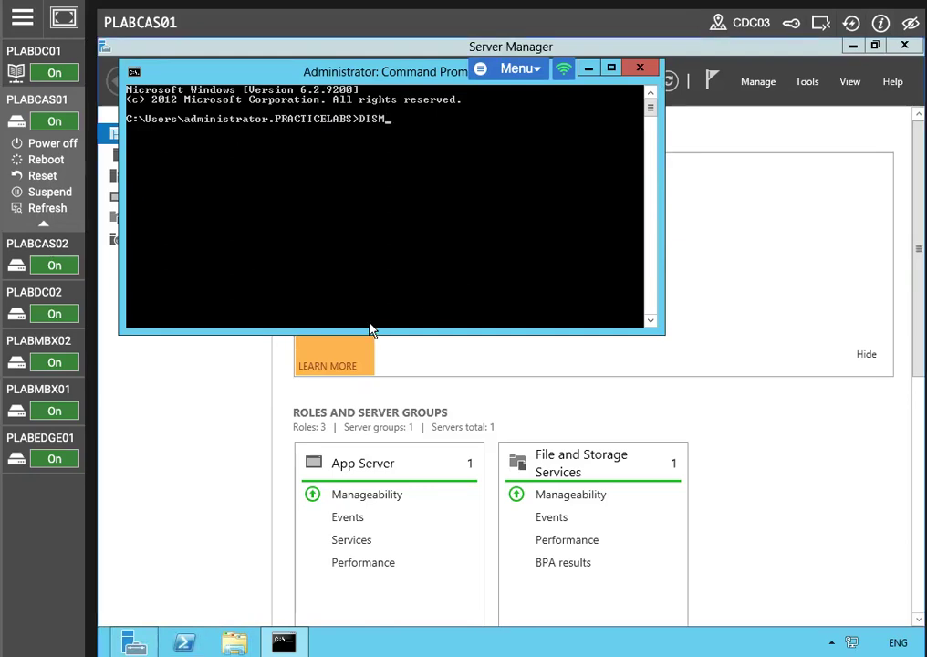
type(" /online /enable-feat")
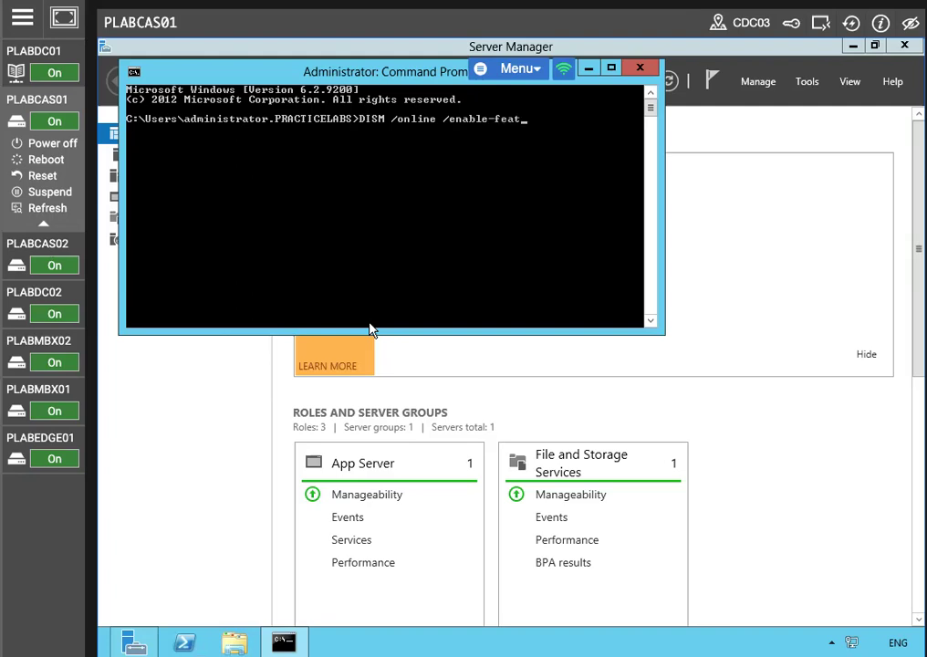
type("ure /featurename")
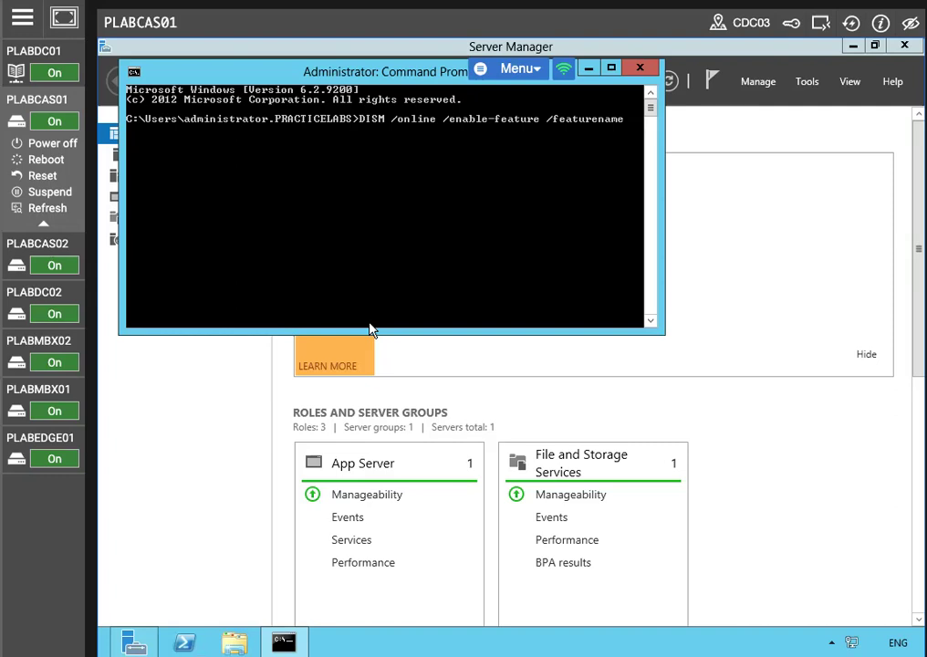
type(":NetFx3 /all")
key("Return")
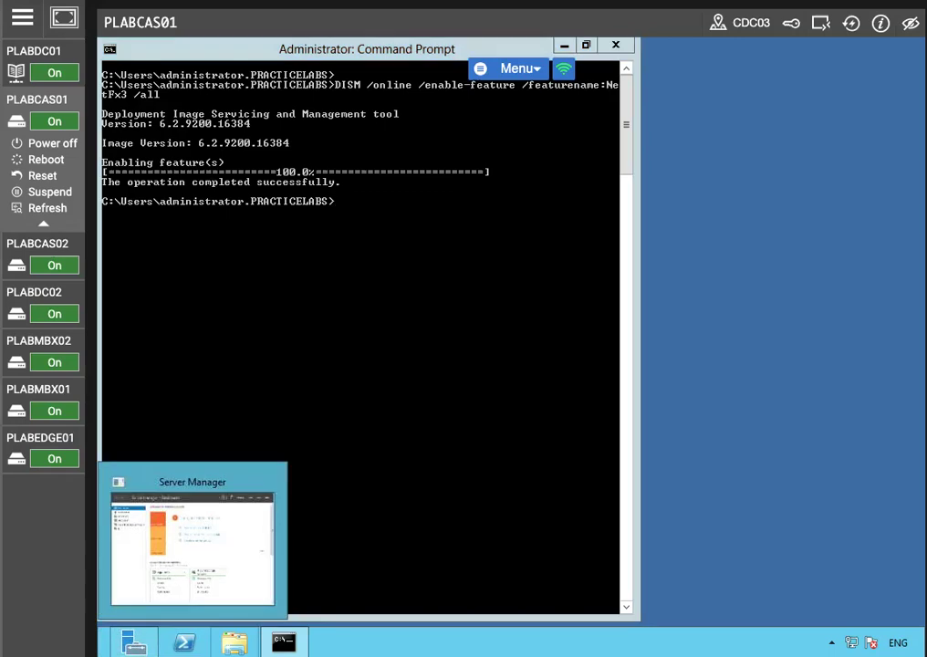
Step: Open File Explorer and browse to the network share \\PLABCAS02\Share after a mistyped C:\PLABCAS02\Share path
left_click(233, 642)
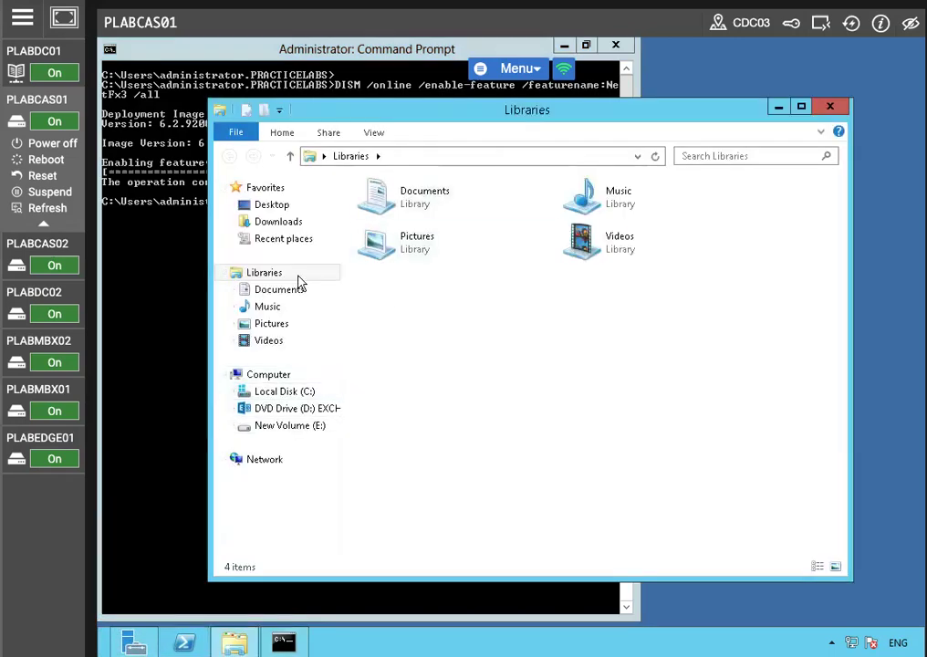
left_click(285, 392)
left_click(498, 157)
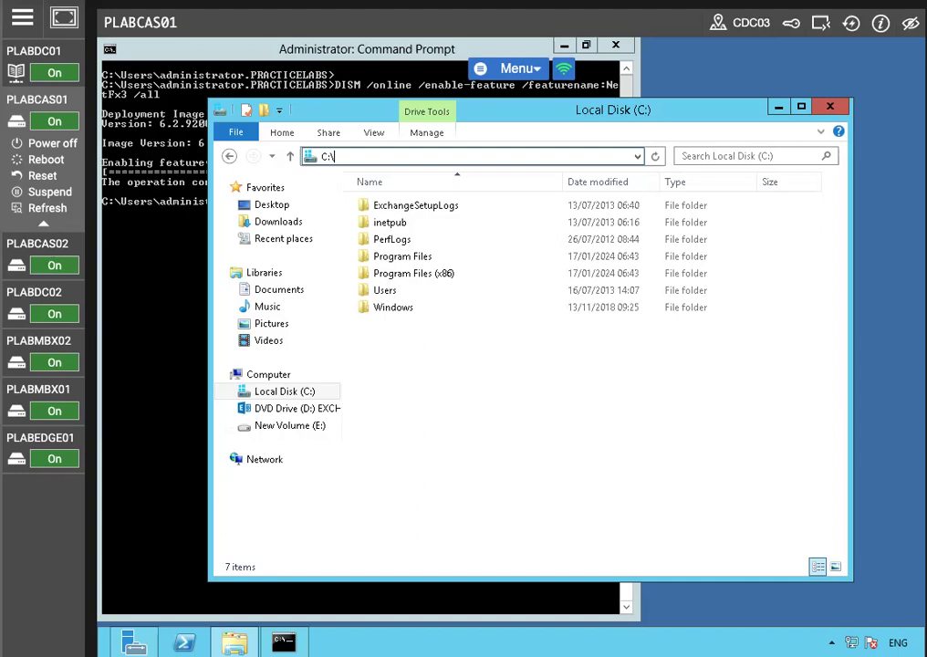
type("PL")
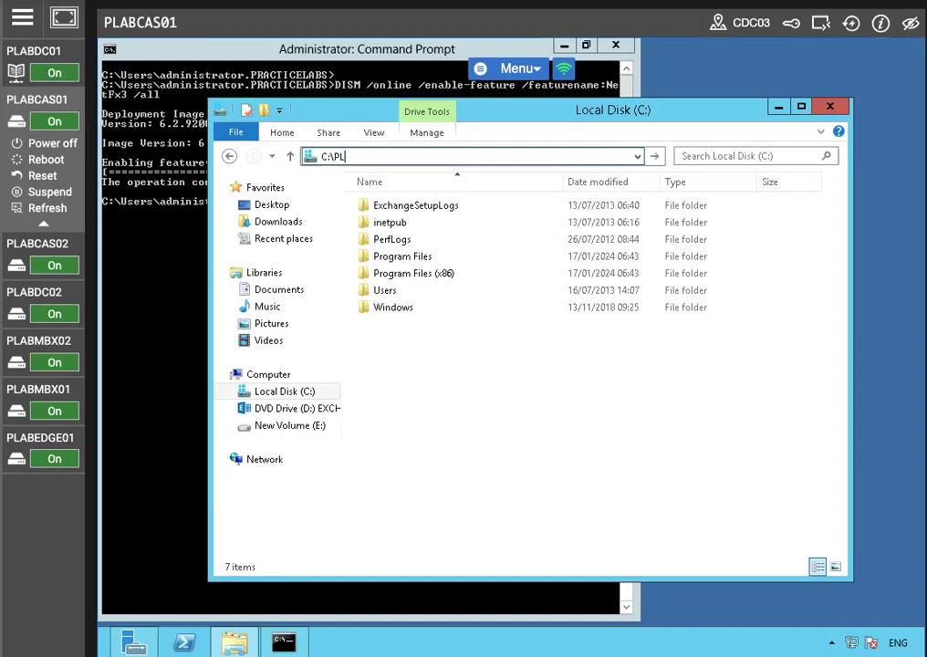
type("ABCAS02\\Share")
key("Return")
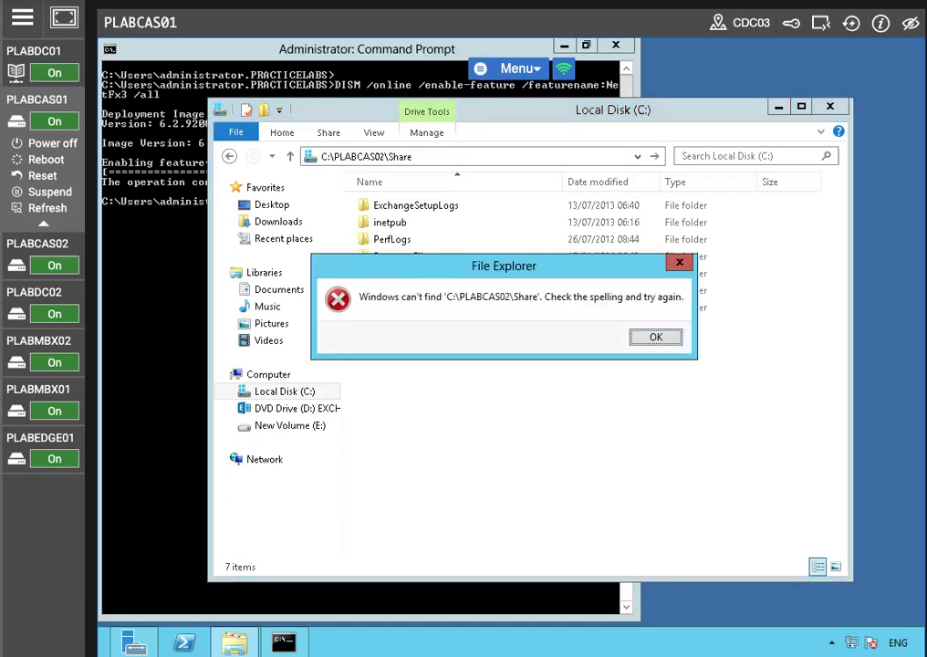
left_click(655, 337)
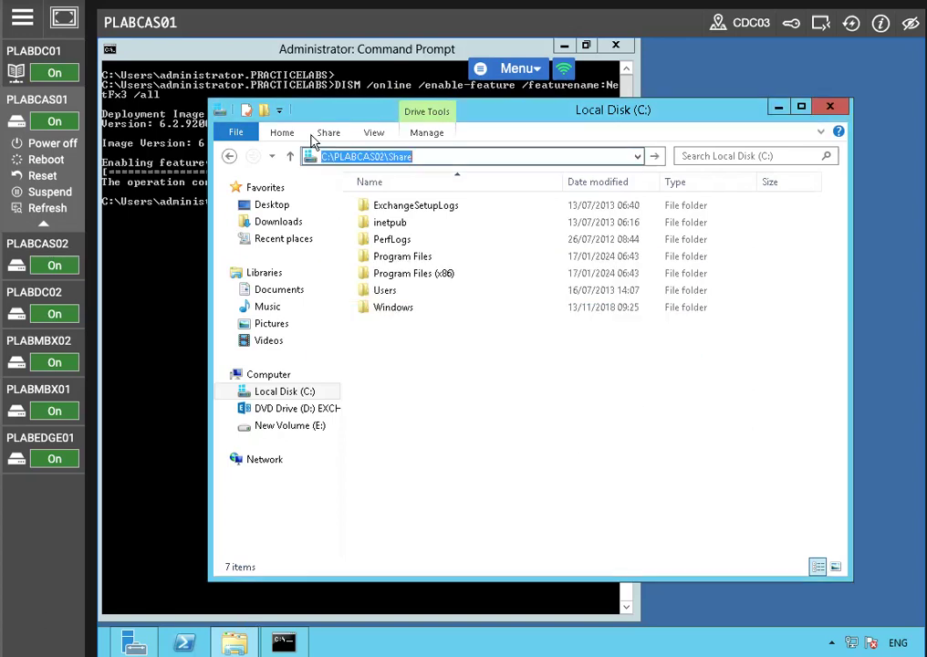
left_click(331, 156)
key("BackSpace")
key("BackSpace")
type("\\")
key("Return")
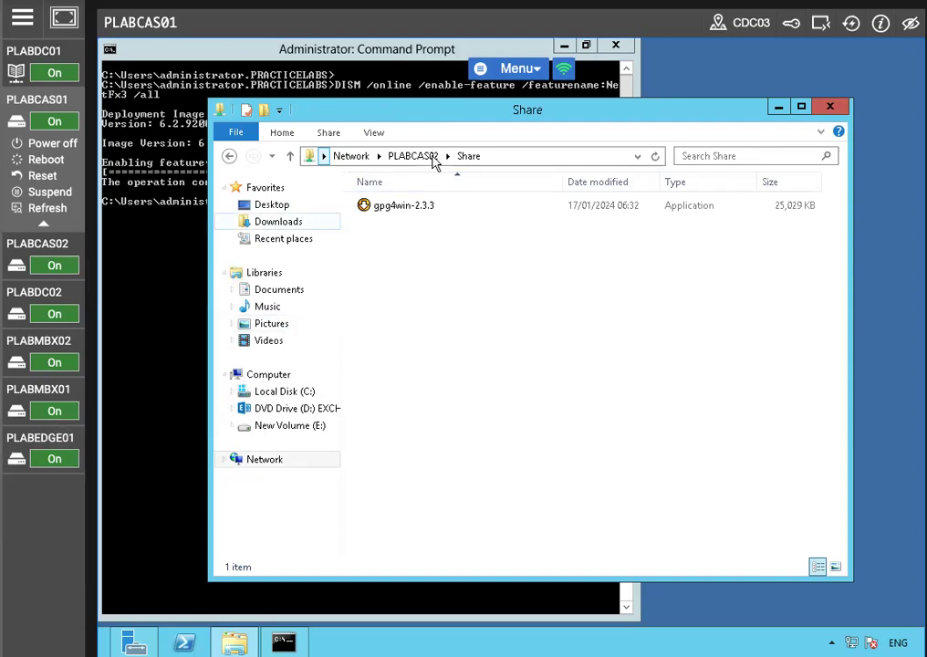
Step: Launch the gpg4win-2.3.3 installer from the share in English and add the GPA component
double_click(420, 208)
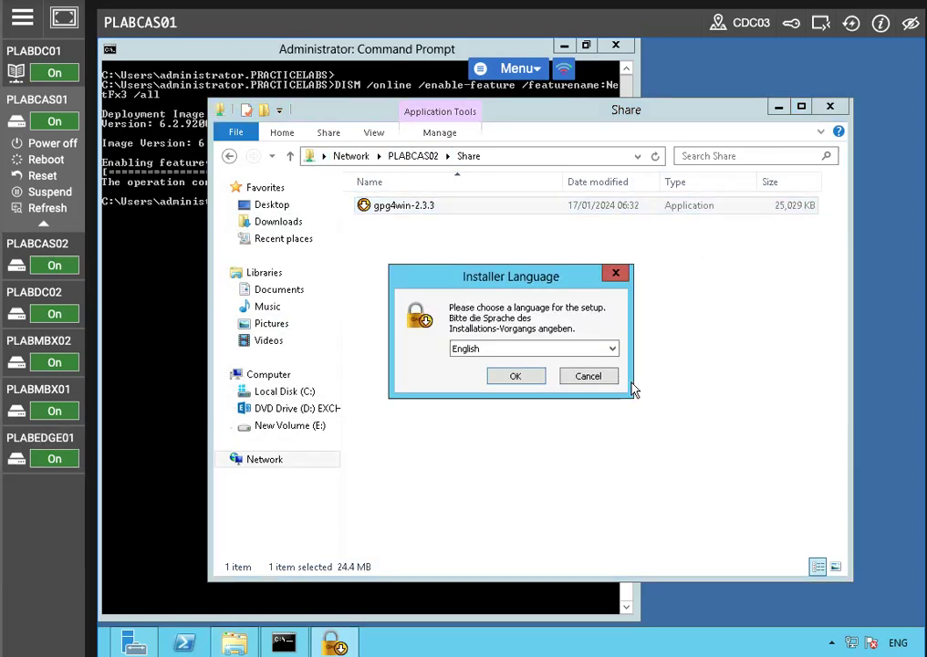
left_click(514, 375)
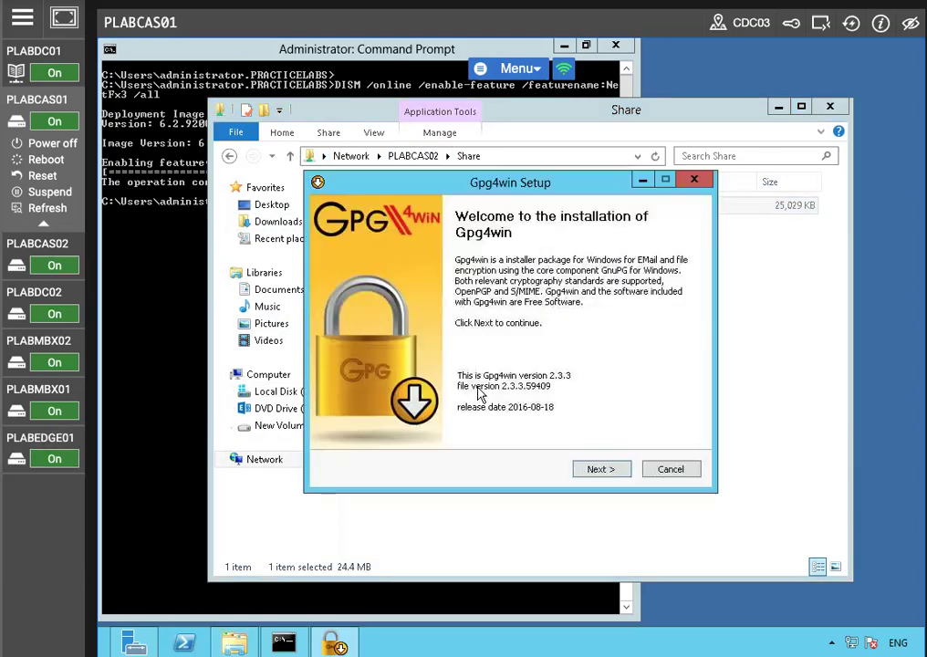
left_click(600, 468)
left_click(598, 468)
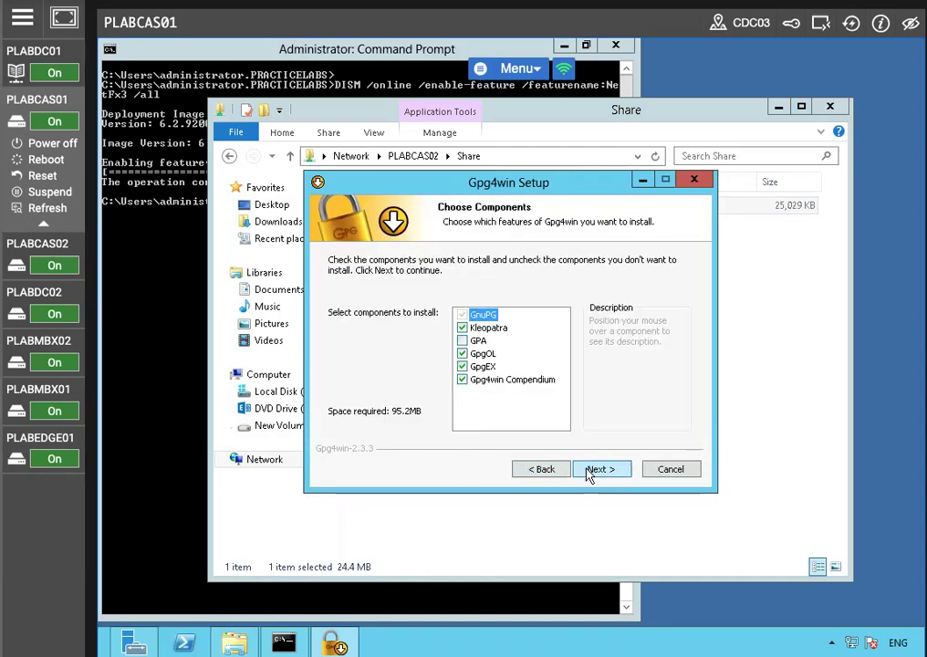
left_click(463, 341)
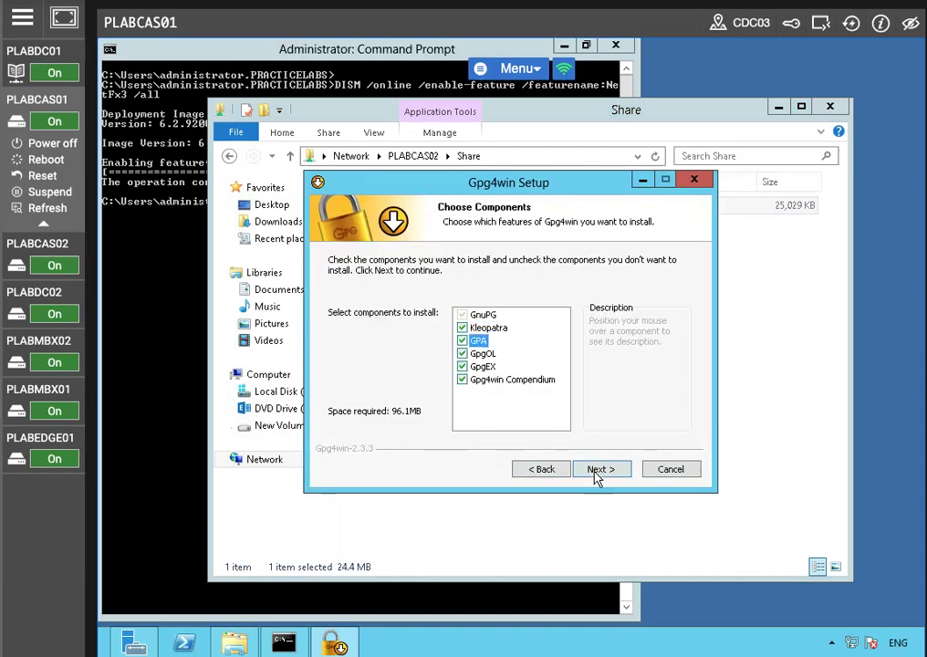
Step: Finish the Gpg4win installation with the default location and Gpg4win Start Menu folder
left_click(598, 469)
left_click(598, 471)
left_click(334, 327)
left_click(592, 471)
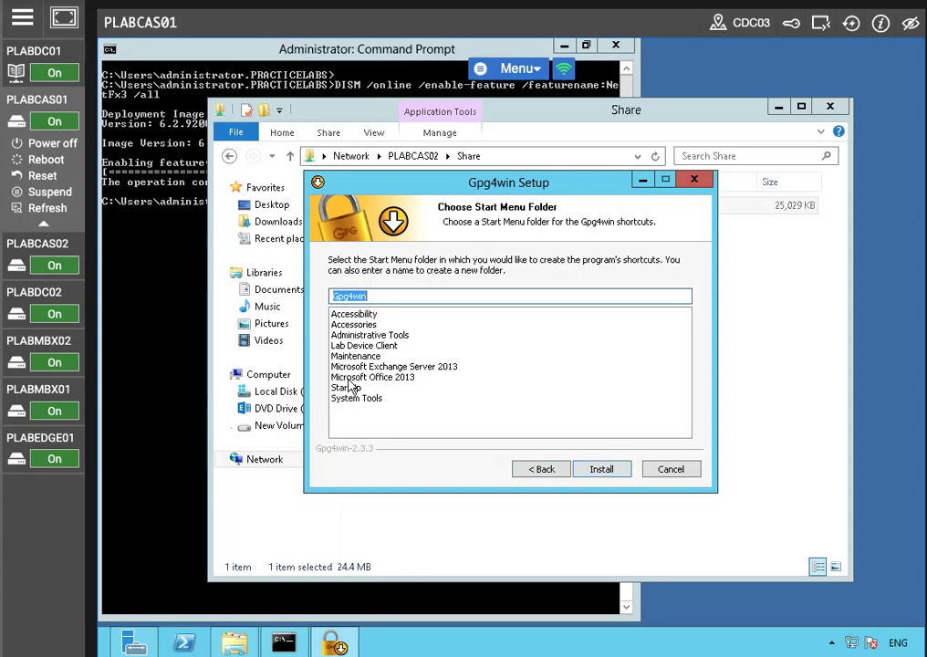
left_click(595, 473)
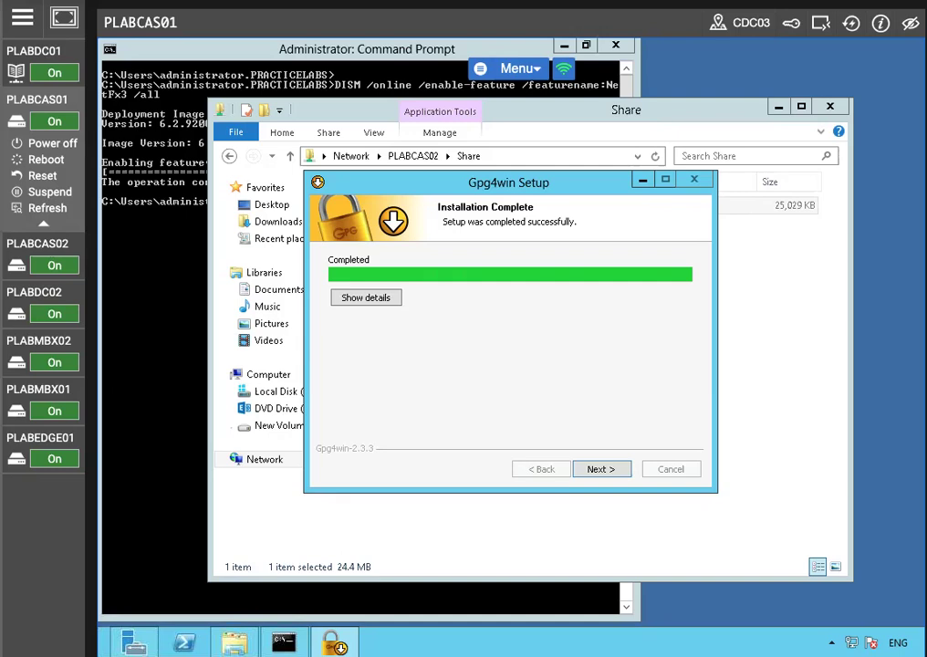
left_click(597, 473)
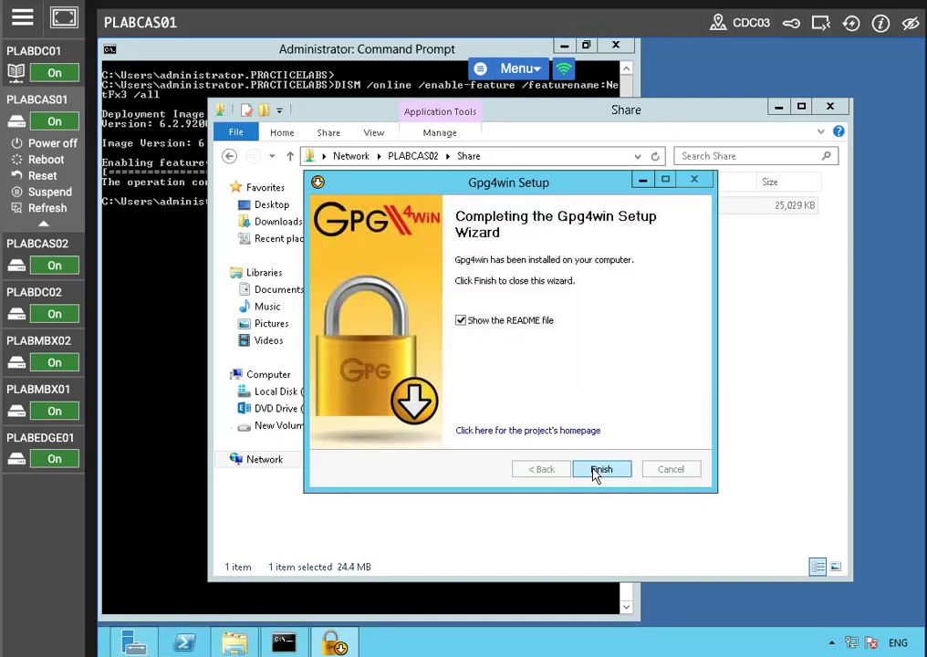
left_click(598, 473)
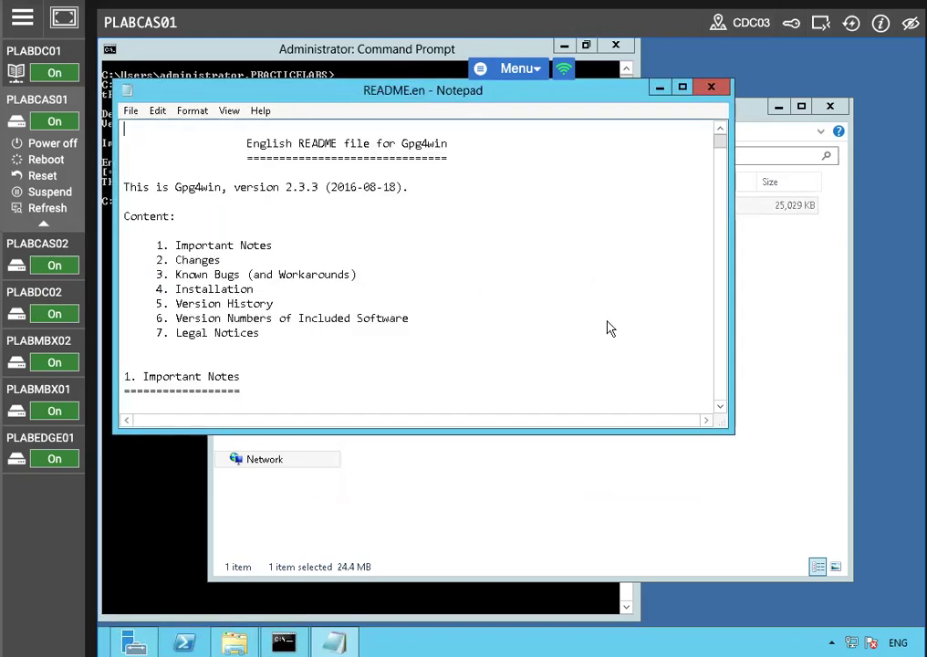
Step: Minimize the README, File Explorer and Command Prompt windows to clear the desktop
left_click(660, 90)
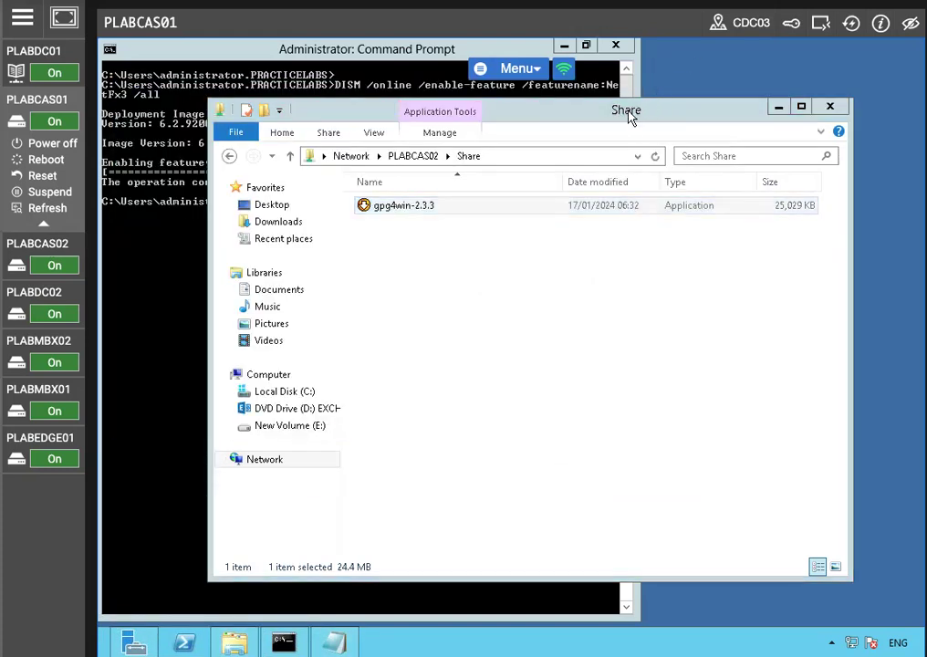
left_click(56, 207)
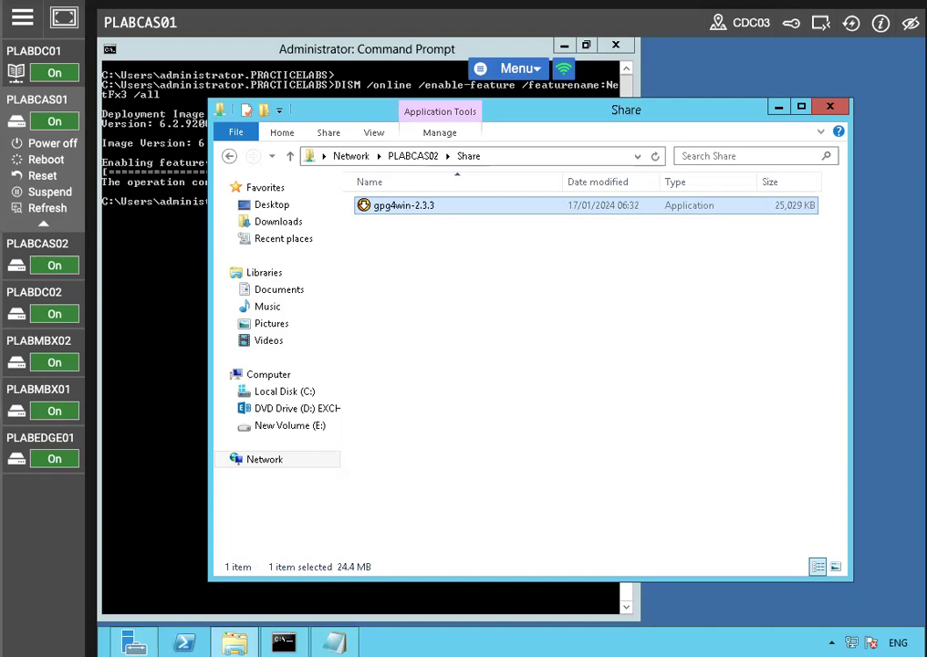
left_click(778, 107)
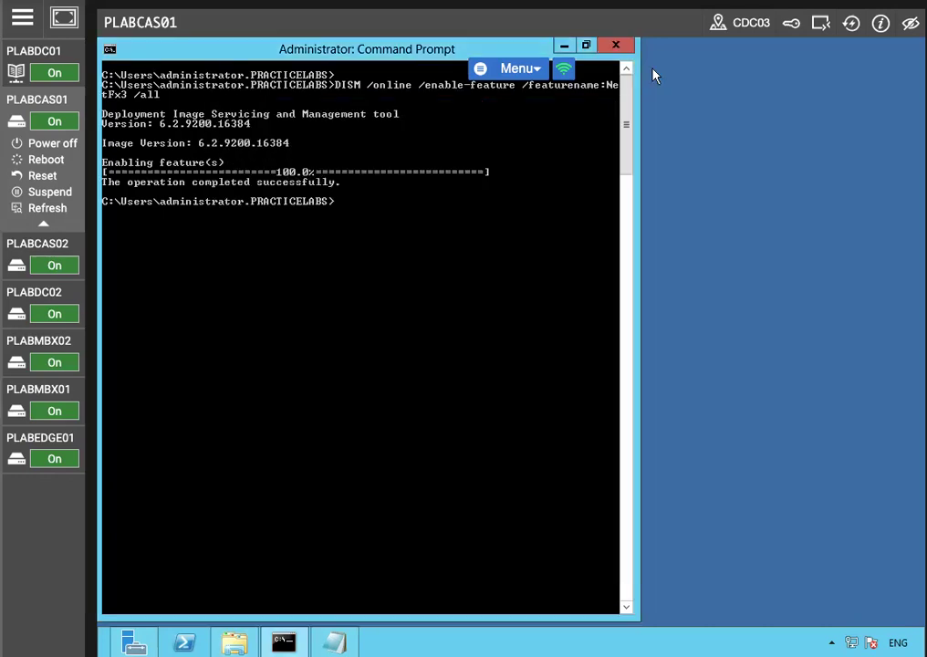
left_click(564, 45)
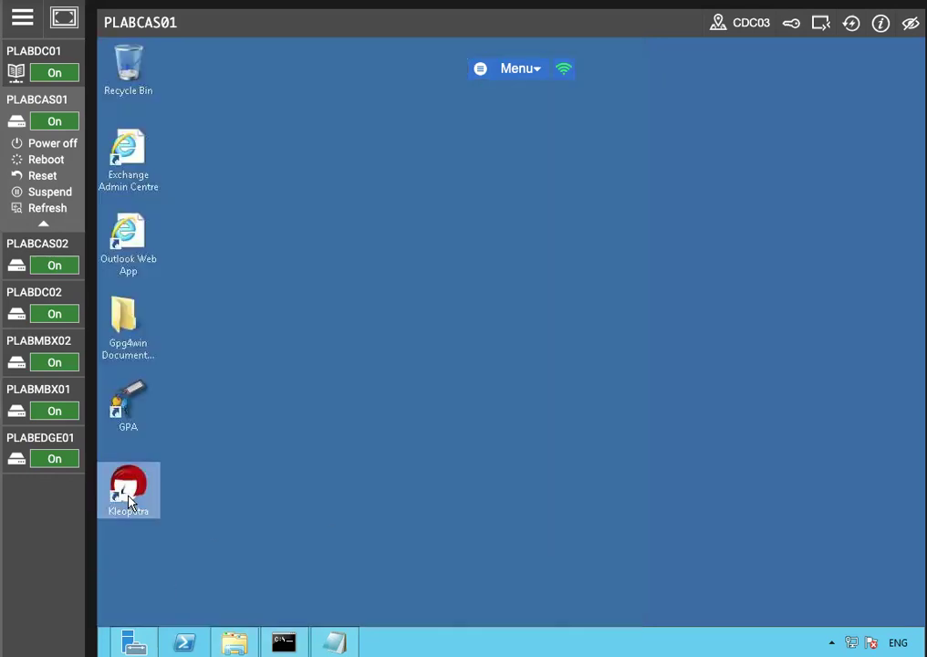
Step: Open Kleopatra and start a new certificate as a personal OpenPGP key pair
right_click(130, 501)
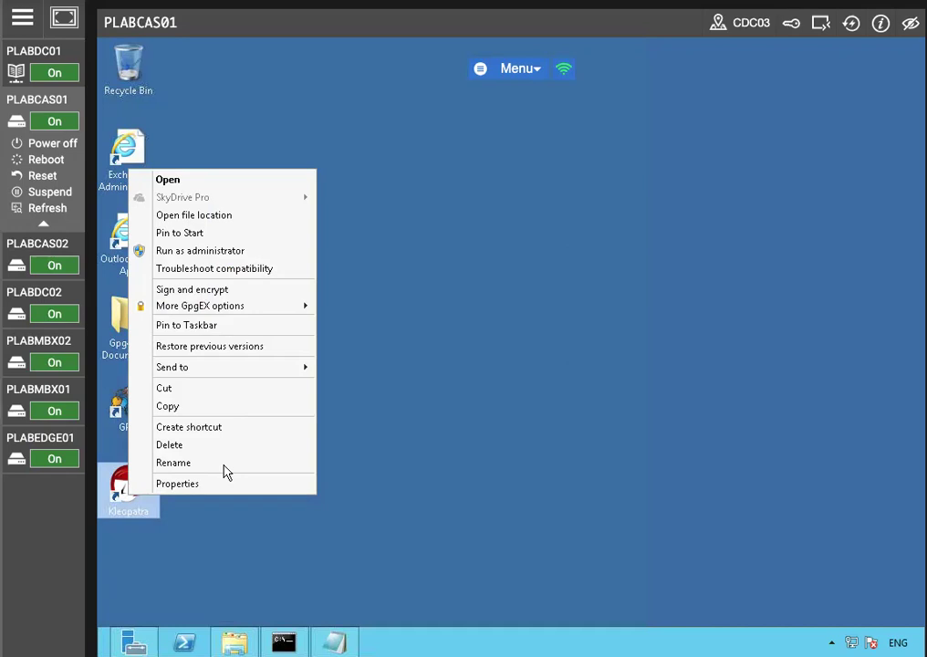
left_click(186, 182)
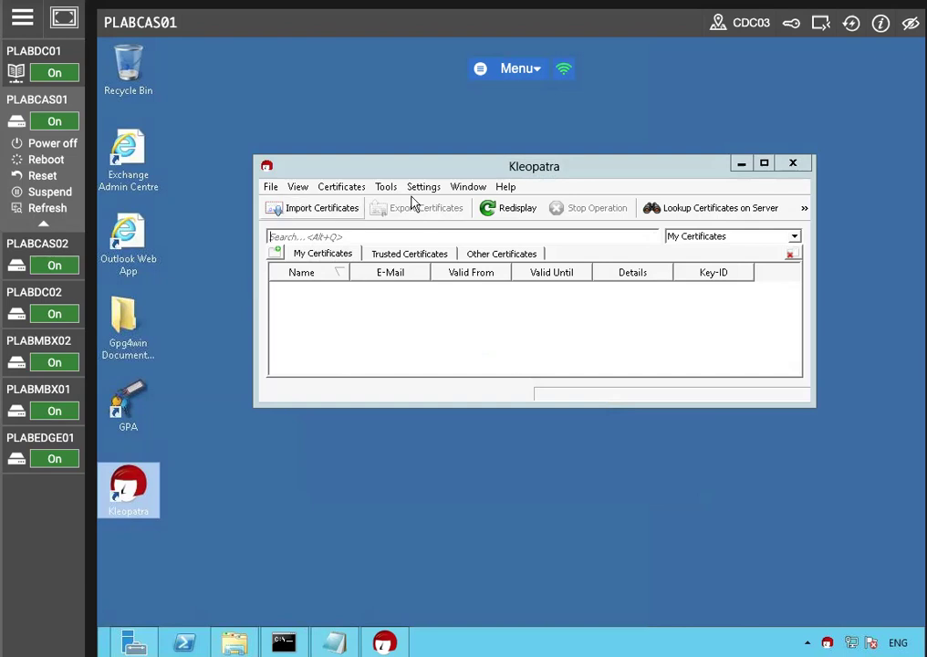
left_click(270, 187)
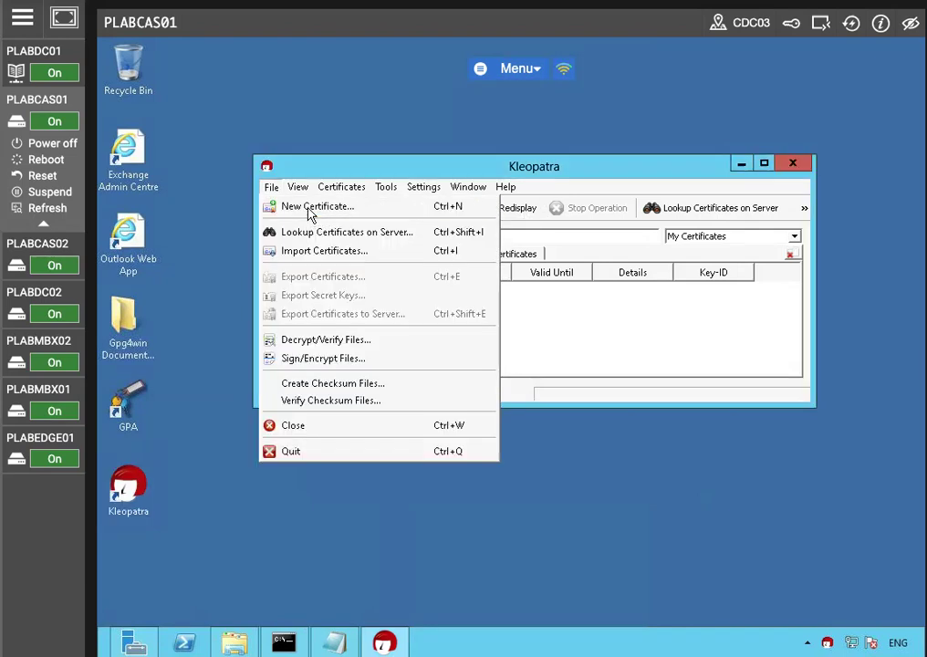
left_click(315, 207)
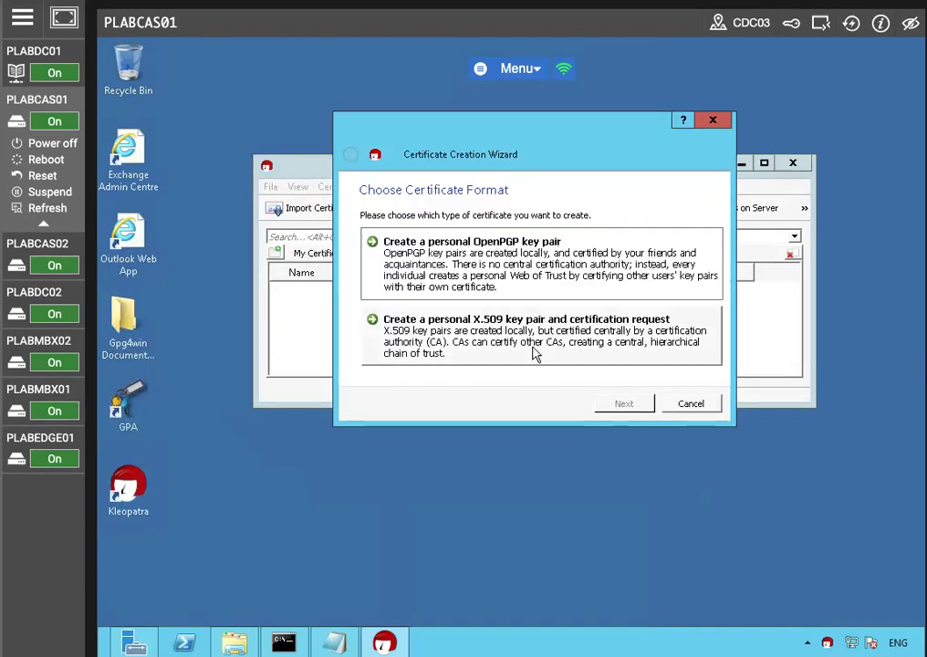
left_click(465, 260)
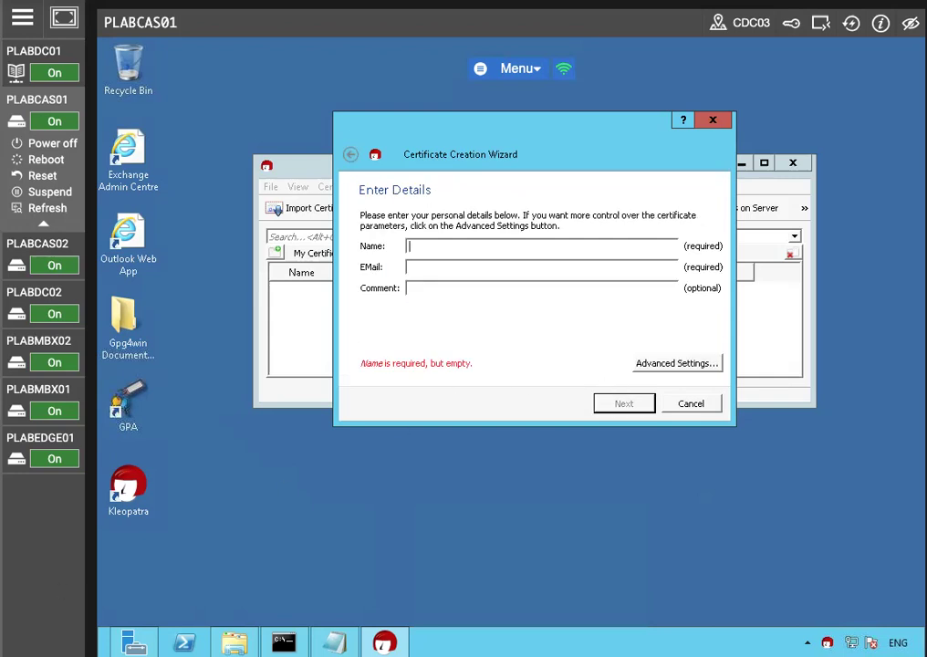
Step: Enter Administrator as the certificate name and fill in the administrator's e-mail address
type("Administart")
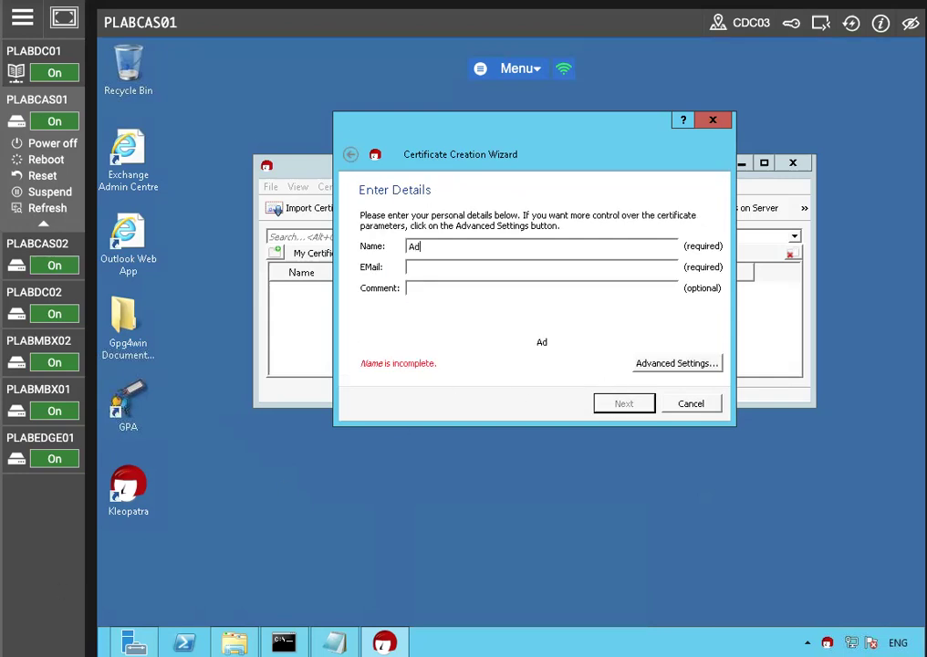
key("BackSpace")
key("BackSpace")
key("BackSpace")
type("rao")
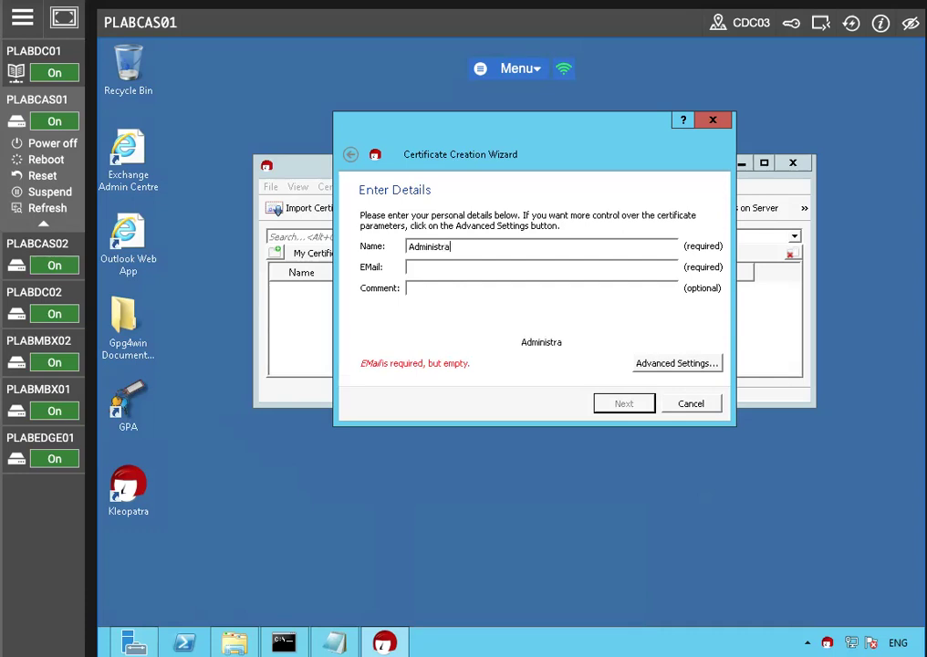
key("BackSpace")
type("tor")
key("Tab")
key("Tab")
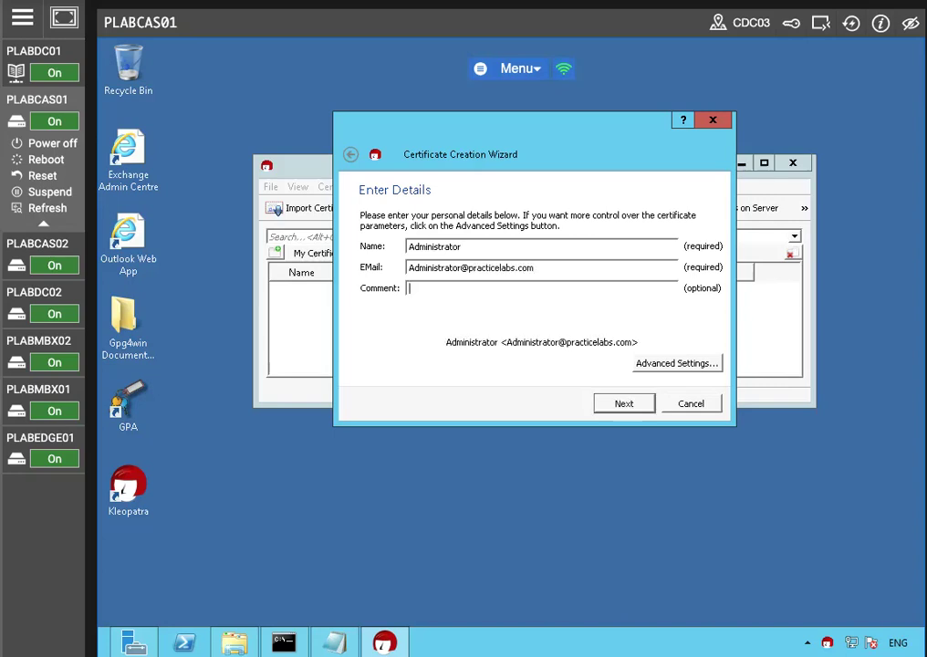
key("Tab")
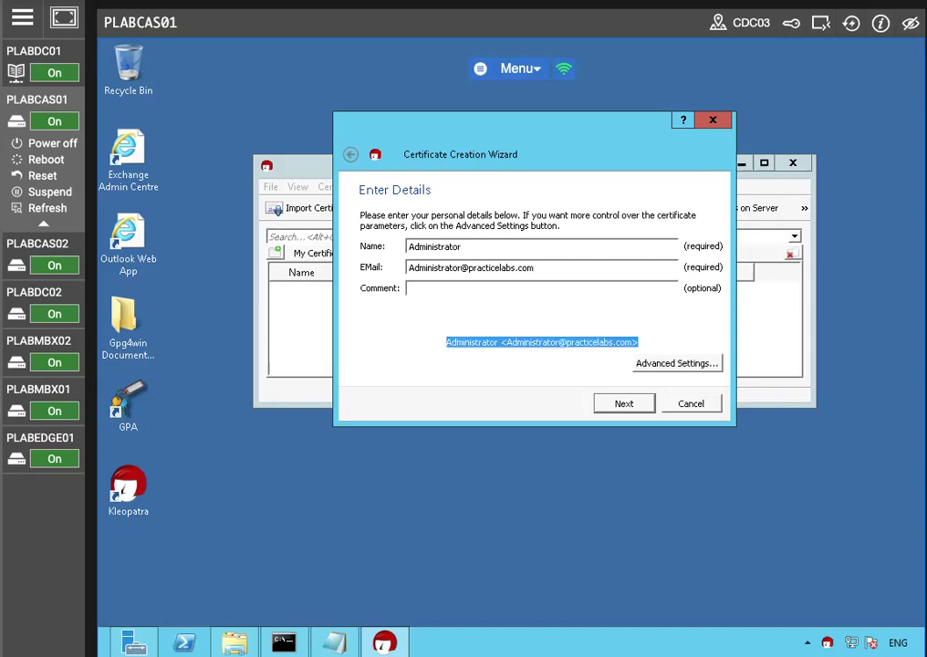
Step: Add the comment "This is a test email address." to the certificate details
left_click(531, 288)
type("This is a test email address")
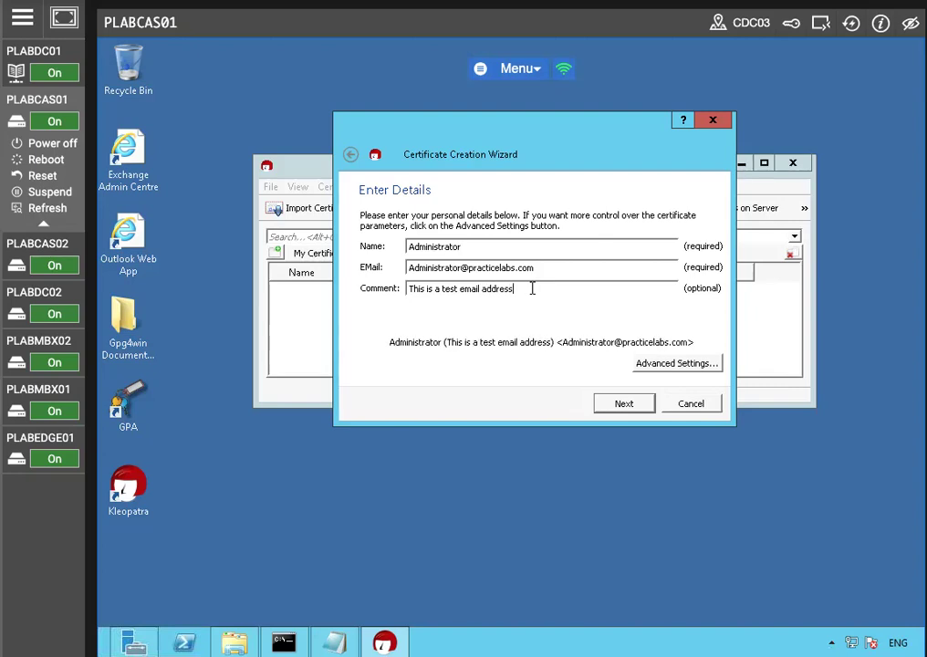
type(".")
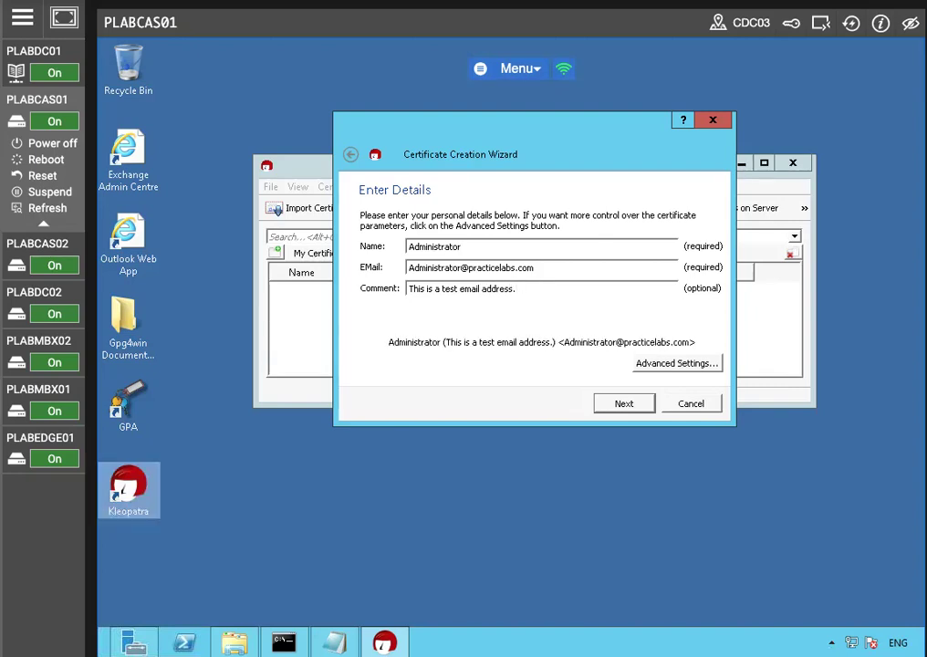
Step: Review the advanced key material settings and close them without changes
left_click(710, 364)
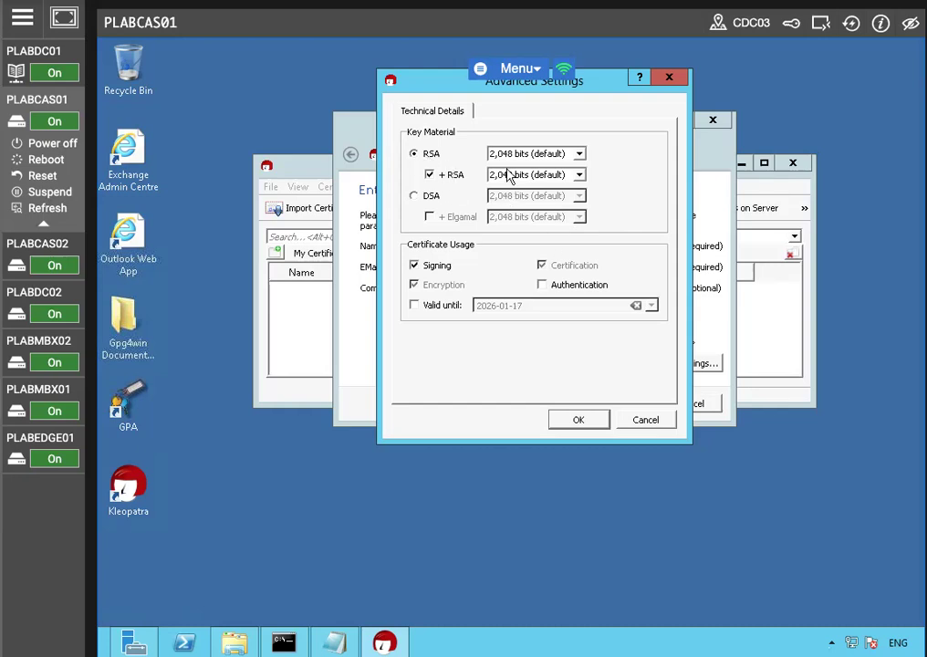
left_click(580, 173)
left_click(561, 217)
mouse_move(46, 490)
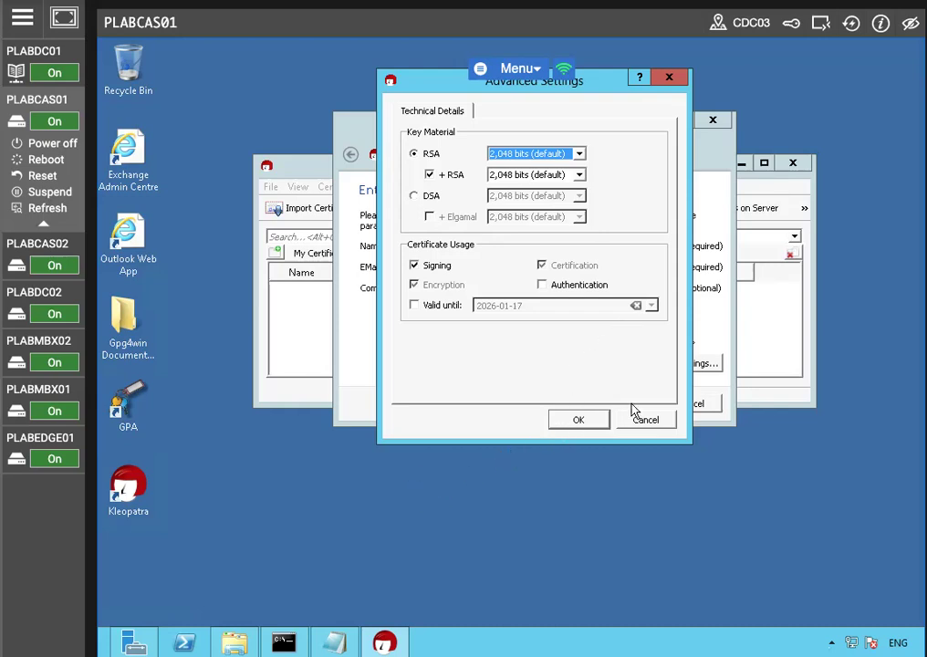
left_click(646, 421)
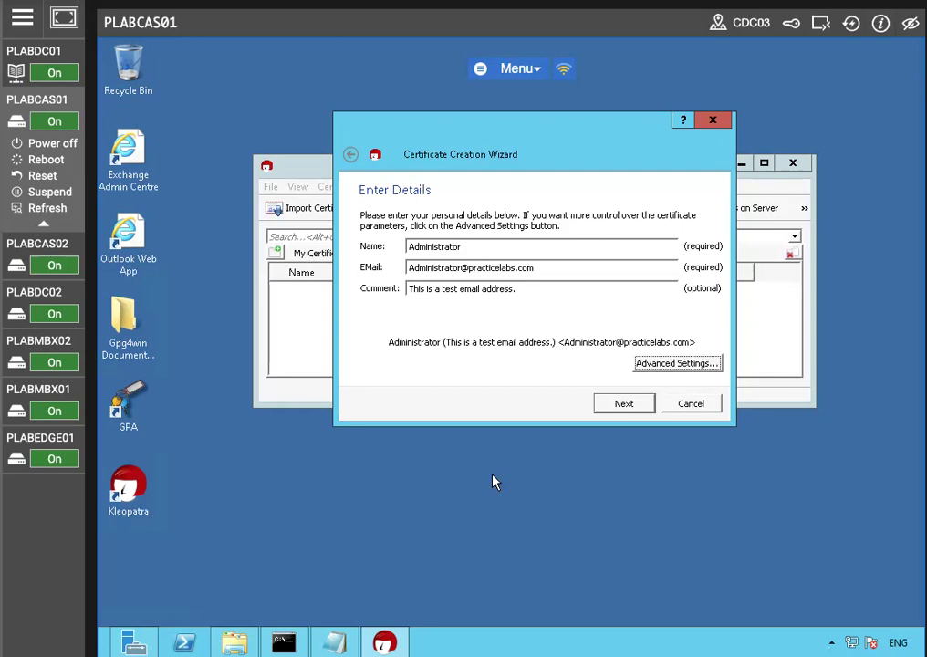
Step: Continue to the parameter review, show all details, and start creating the key
left_click(618, 406)
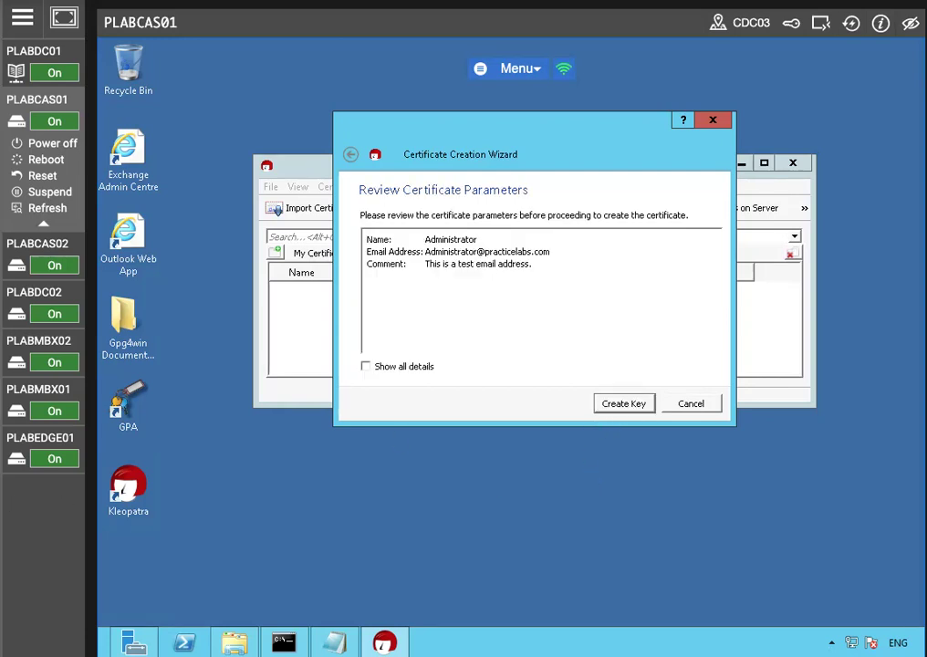
left_click(366, 365)
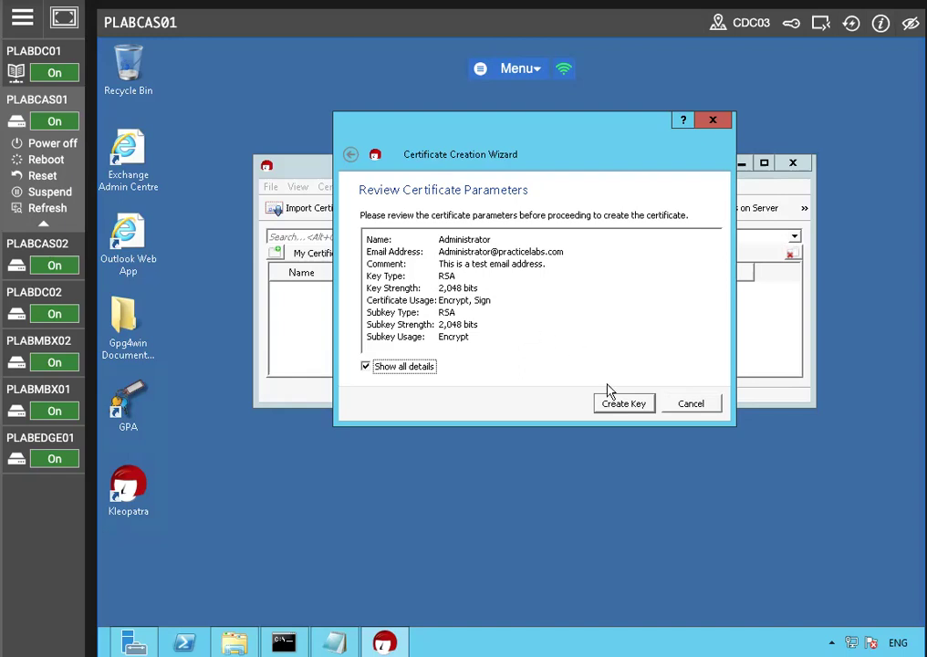
left_click(614, 406)
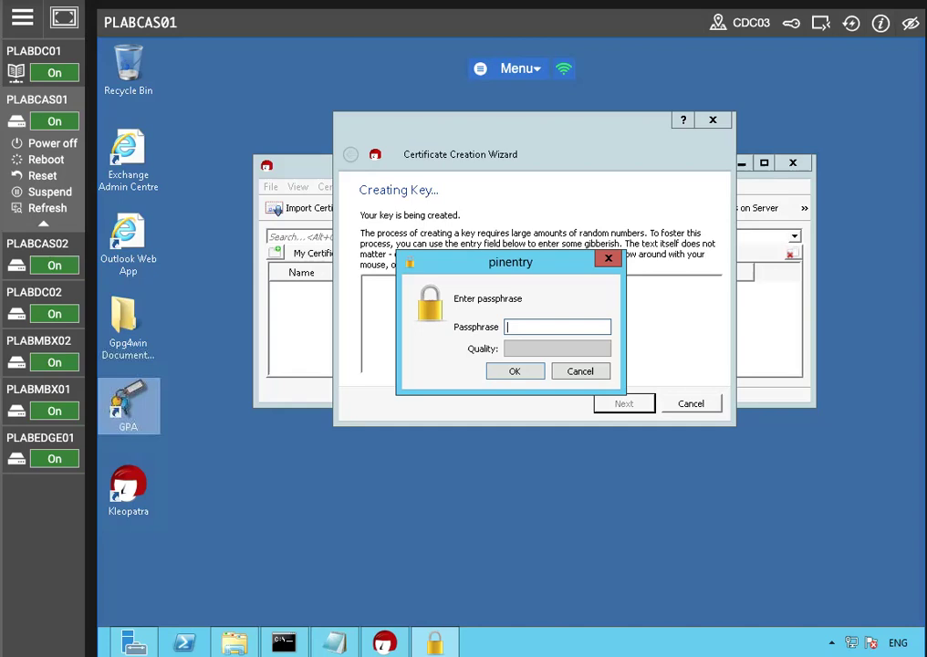
Step: Enter and confirm the passphrase for the new key
type("abcdefgh")
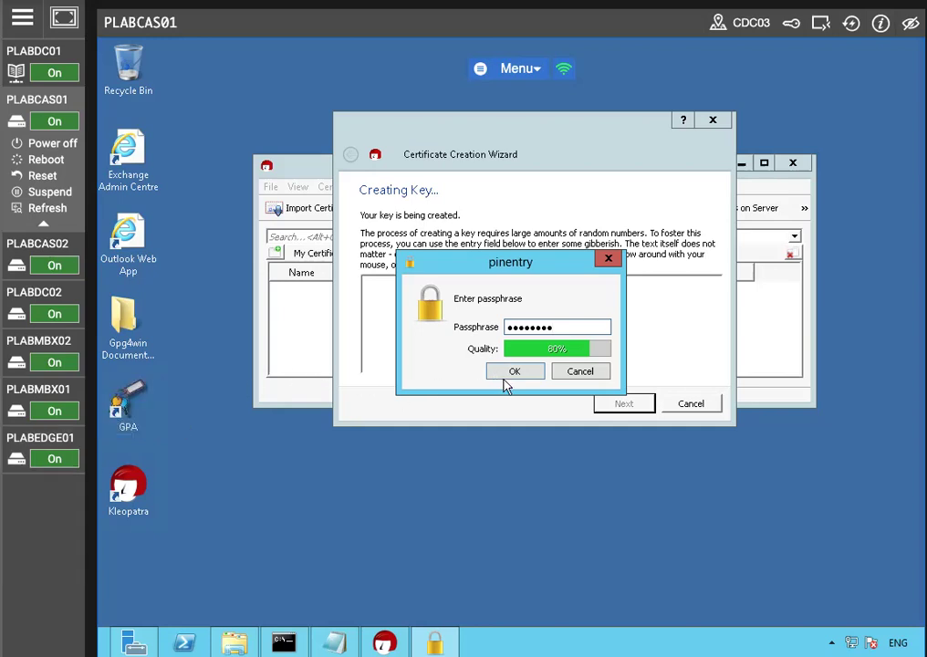
key("Return")
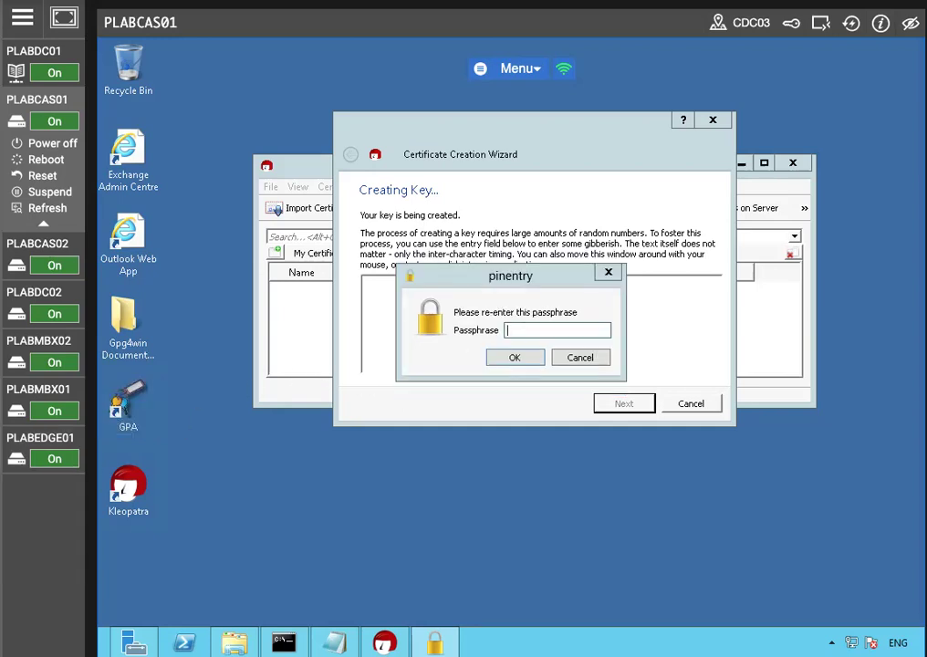
type("abcdefgh")
key("Return")
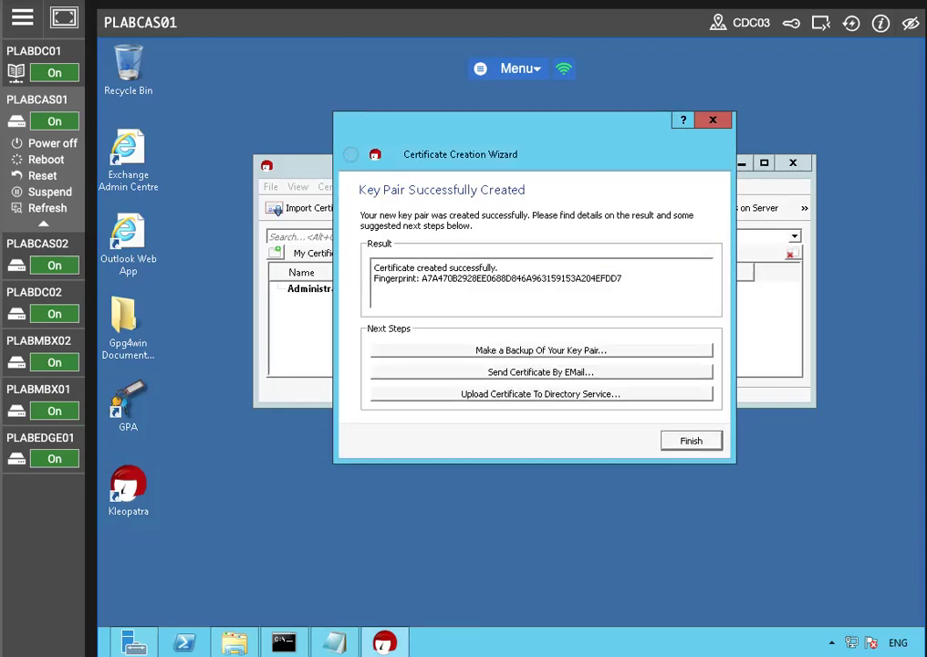
Step: Back up the key pair to c:\SecretKeysPGP.gpg, acknowledge the export, and finish the wizard
left_click(486, 352)
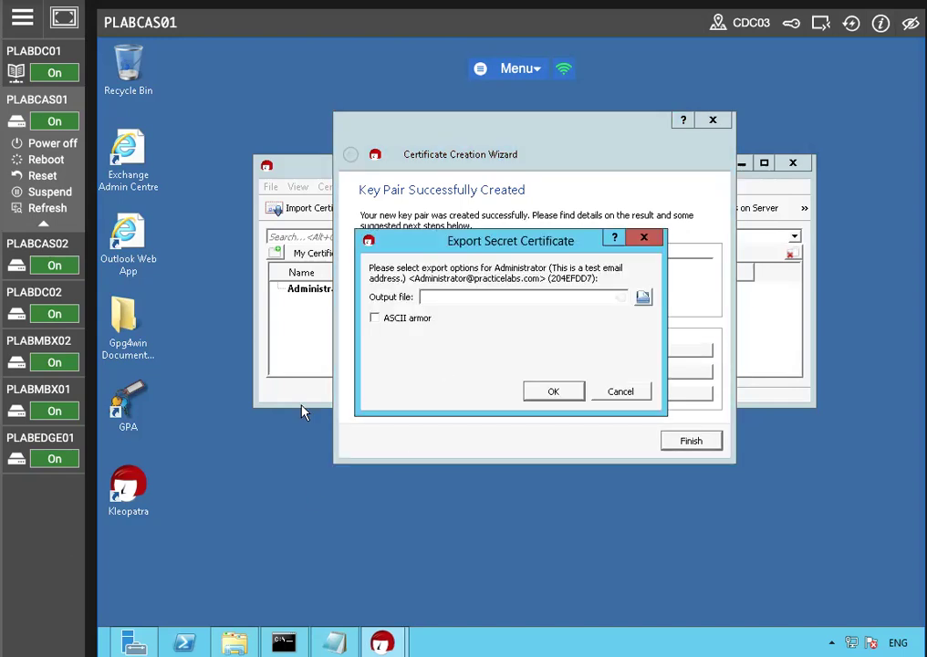
left_click(505, 297)
type("c:")
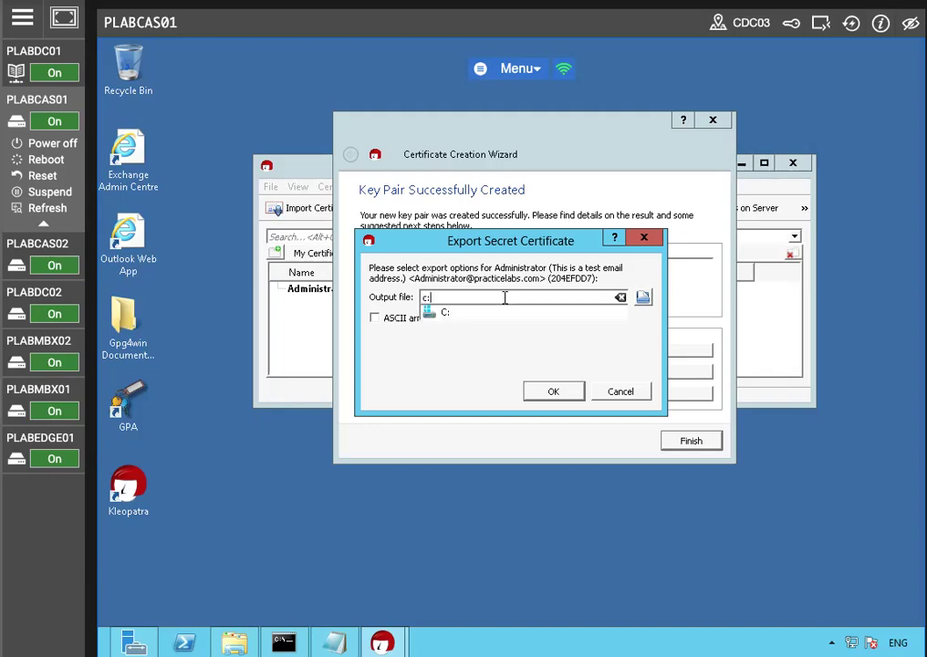
type("\\Se")
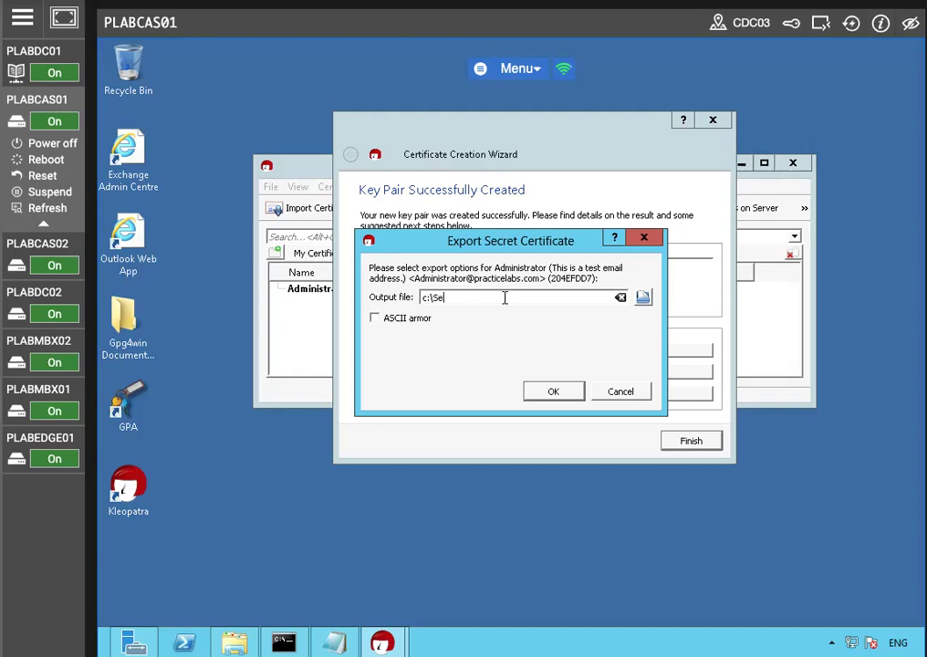
type("cretKeysPGP.gpg")
left_click(554, 393)
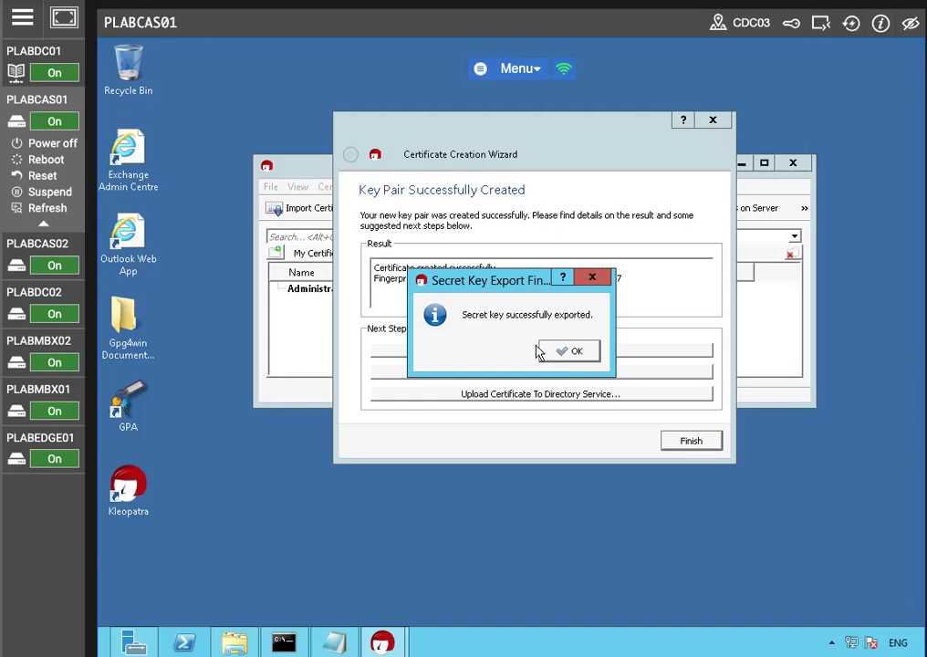
left_click(571, 350)
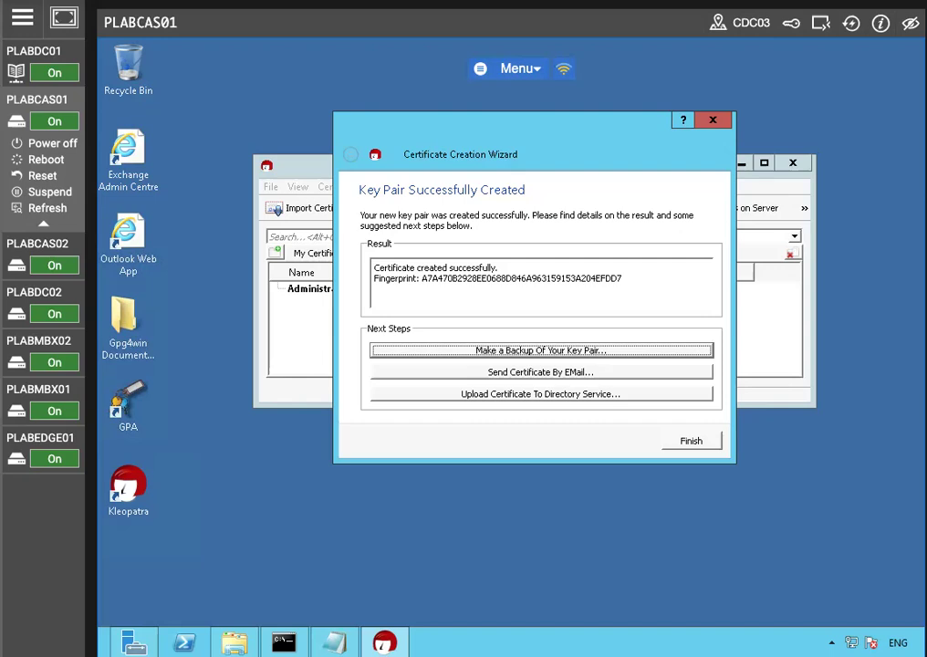
left_click(695, 443)
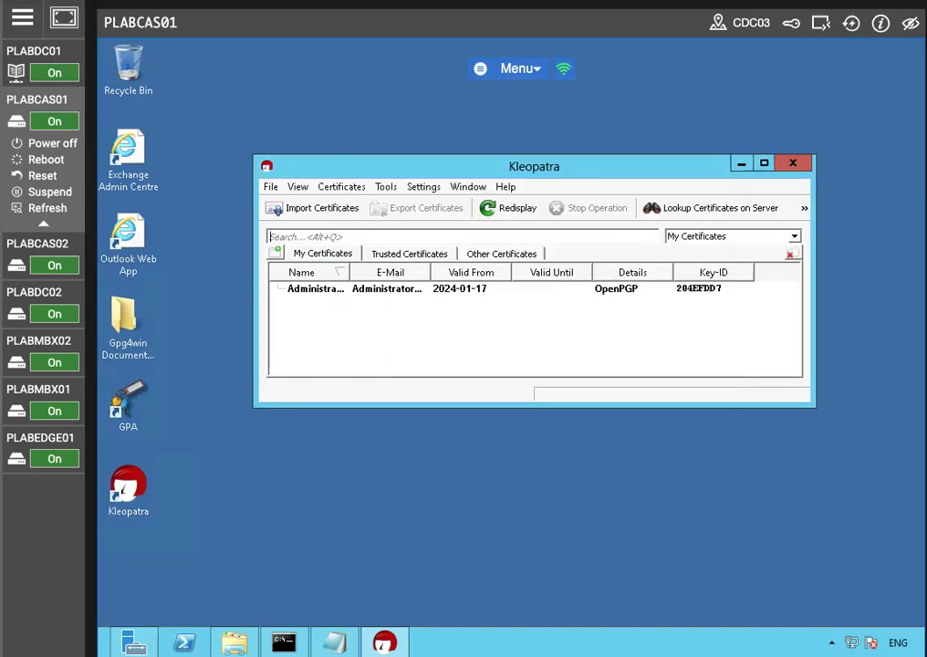
Step: Open the new certificate's details and examine its overview, user-IDs and technical details, then close them
left_click(393, 289)
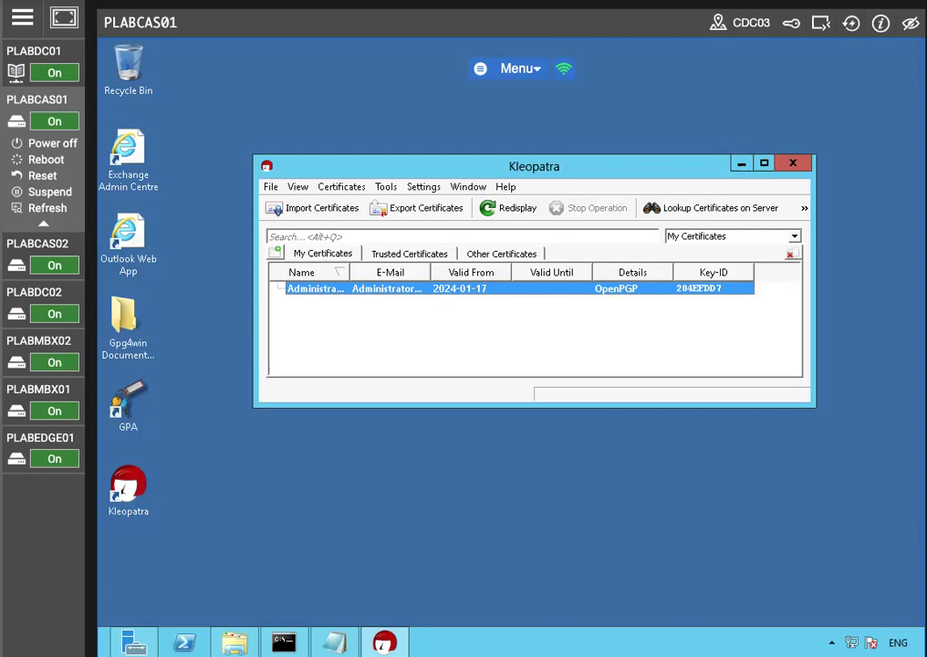
double_click(419, 290)
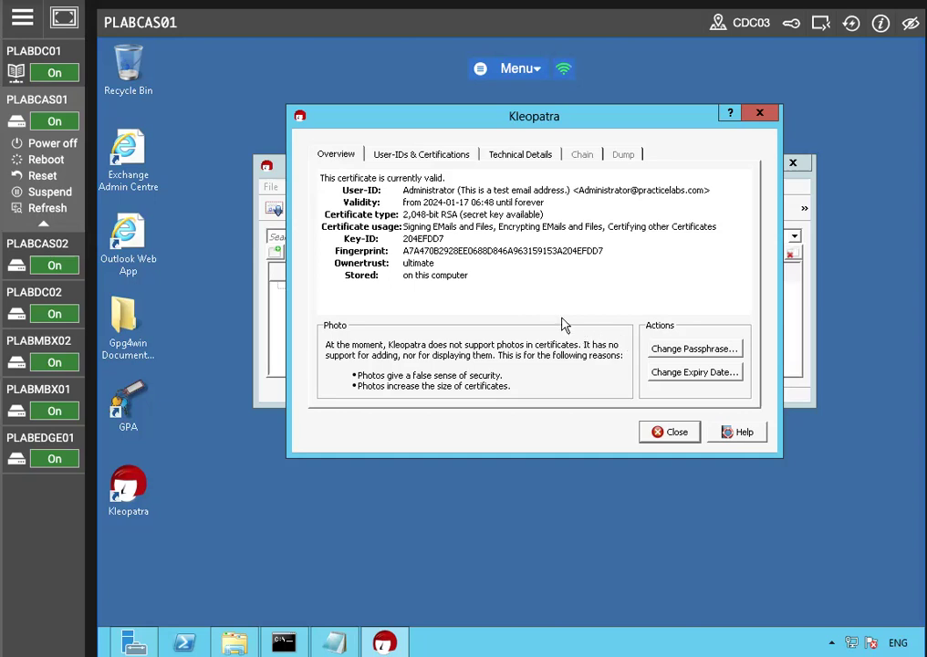
left_click(425, 155)
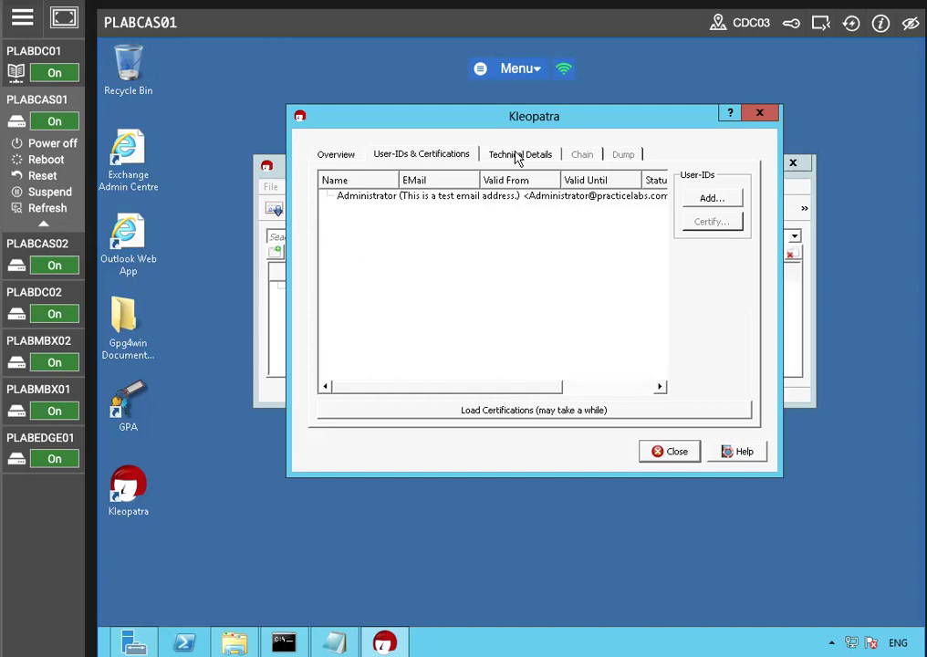
left_click(518, 155)
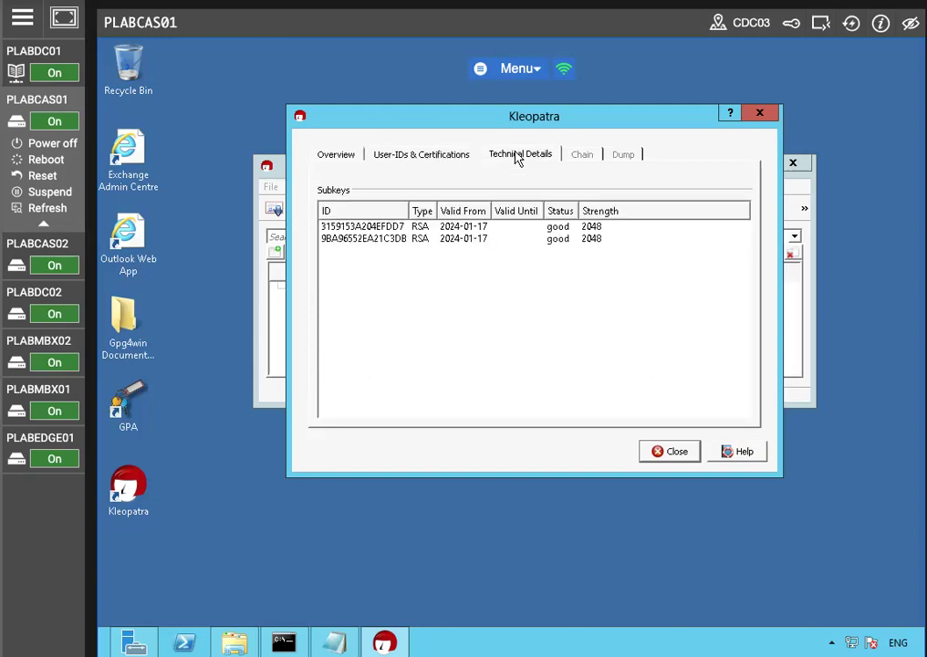
left_click(420, 159)
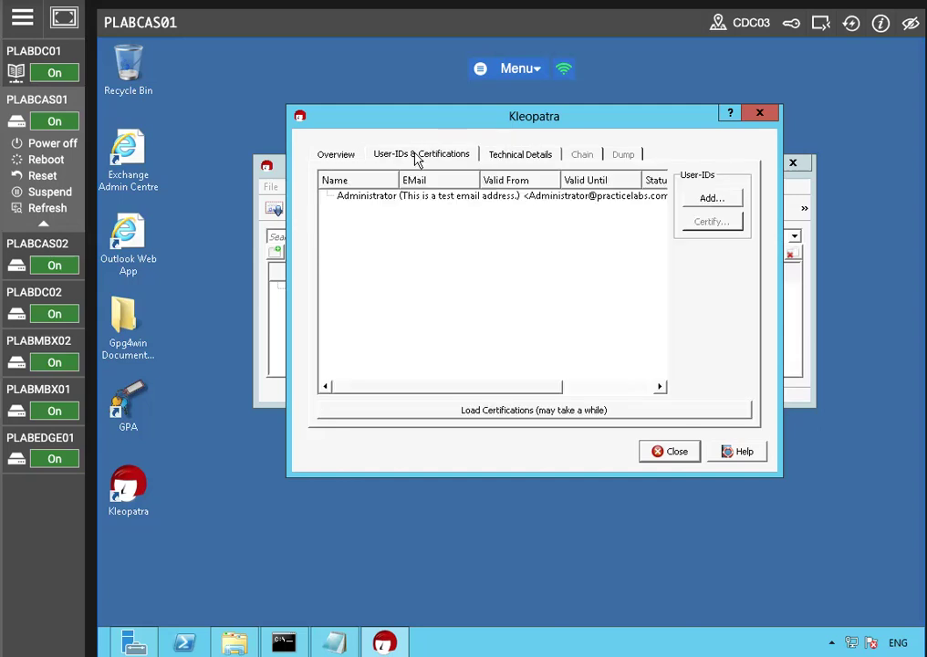
left_click(335, 158)
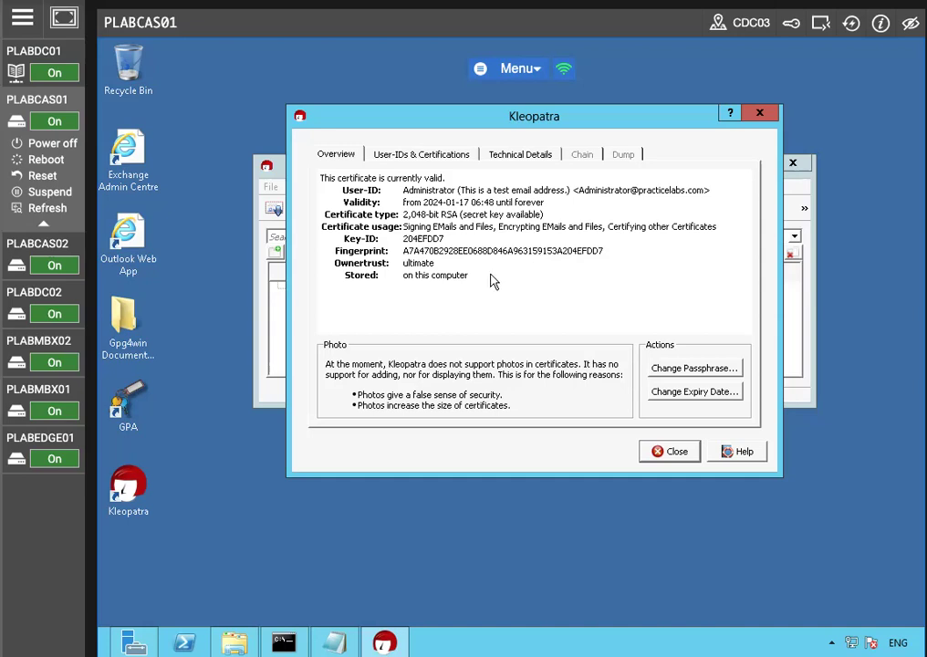
left_click(672, 451)
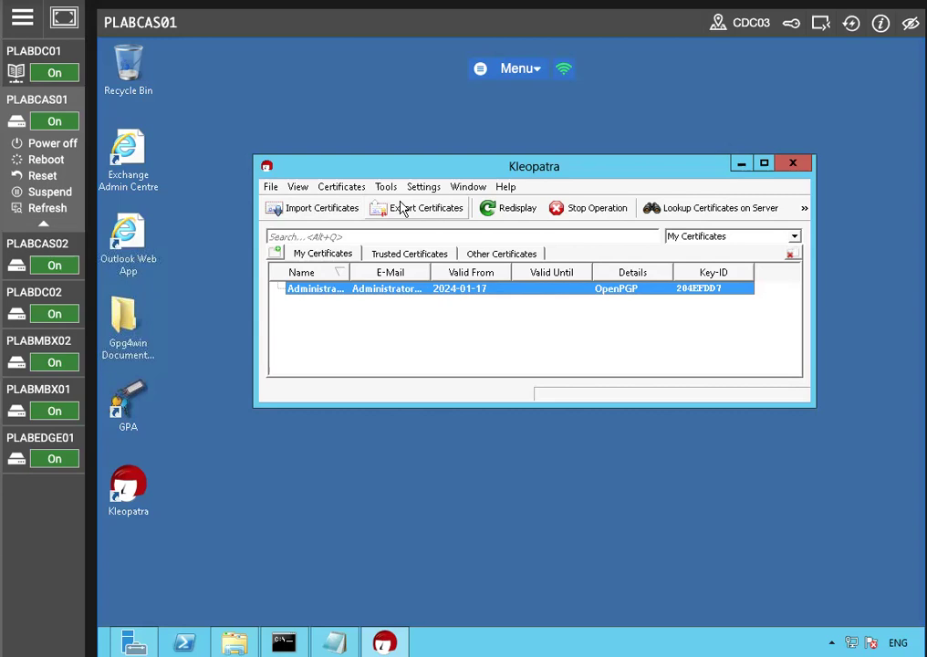
Step: Export the certificate to the Desktop under its default file name and minimize Kleopatra
left_click(384, 338)
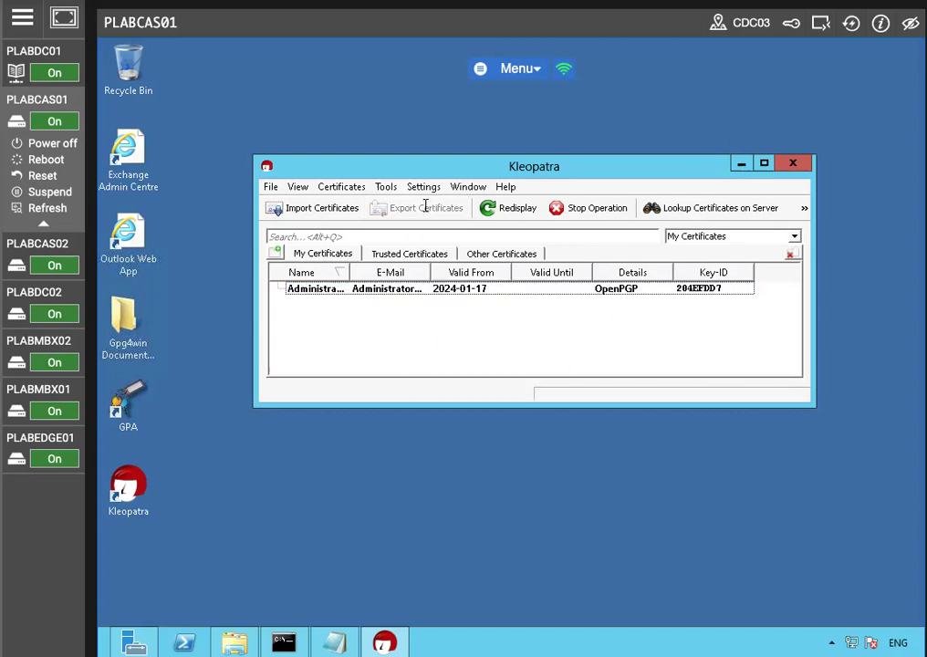
left_click(376, 288)
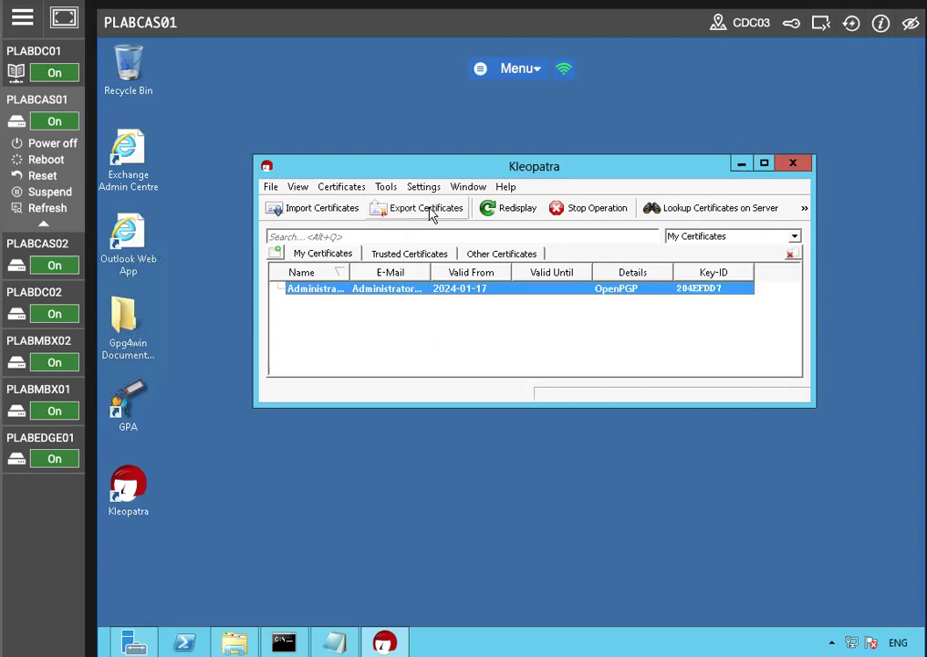
left_click(427, 208)
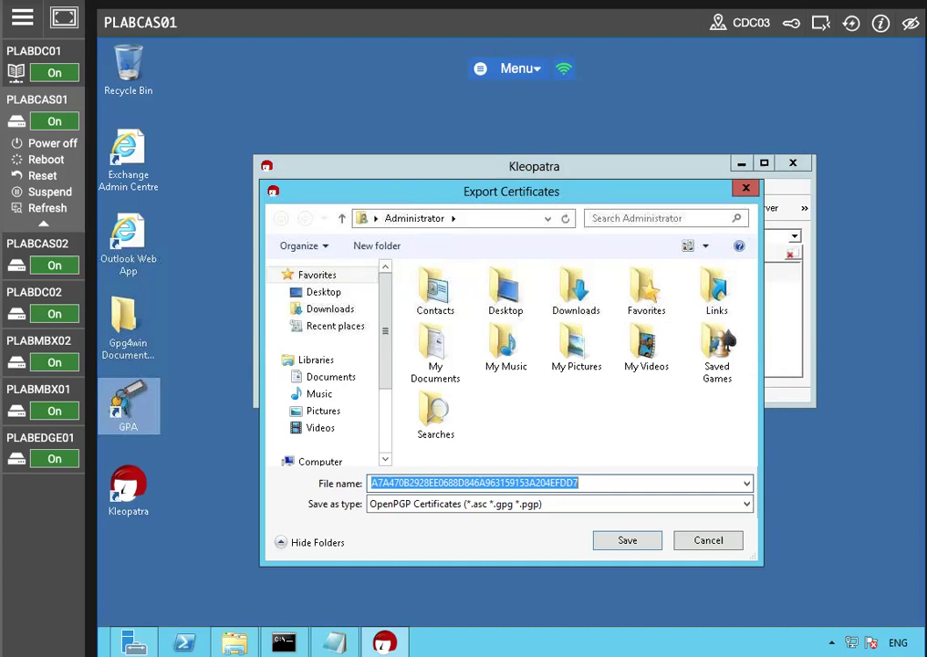
double_click(503, 291)
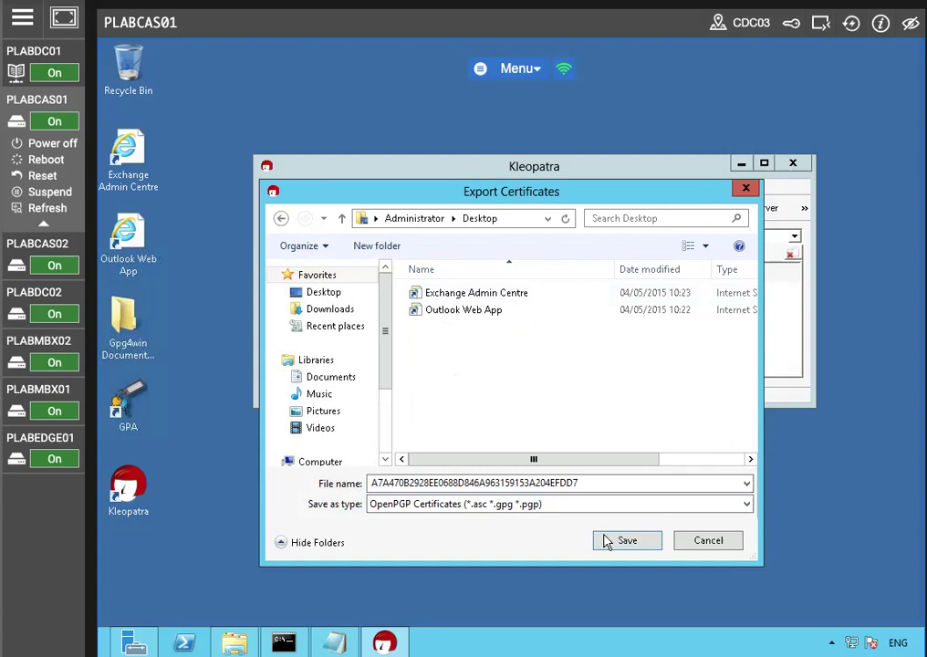
left_click(625, 540)
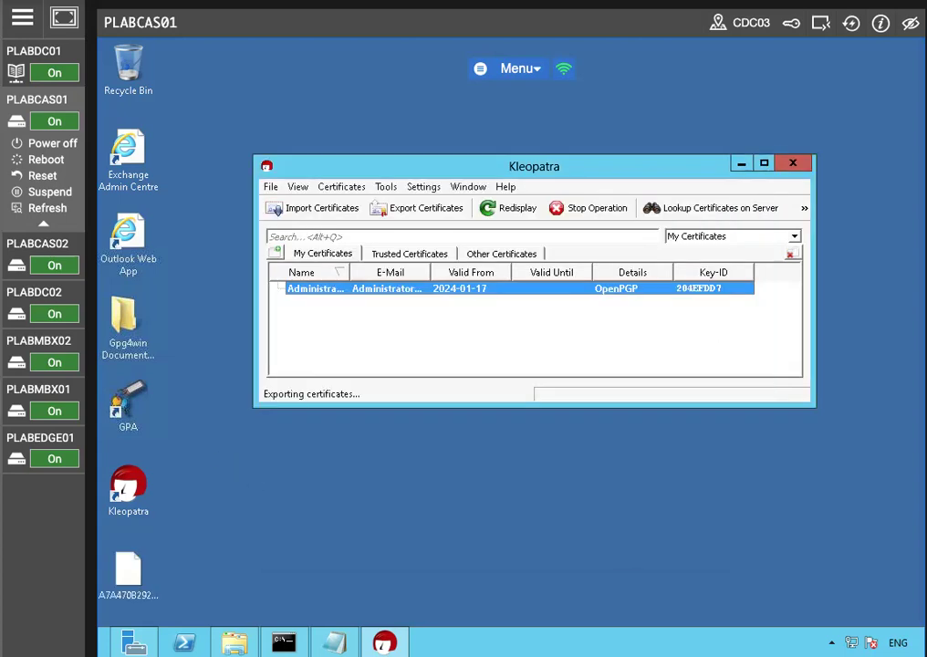
left_click(125, 565)
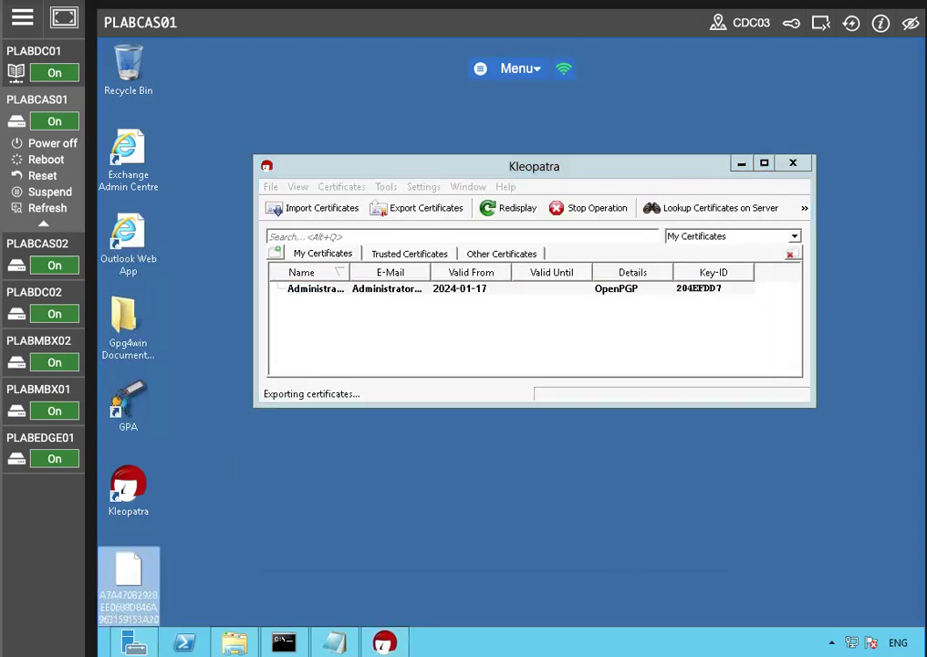
left_click(740, 163)
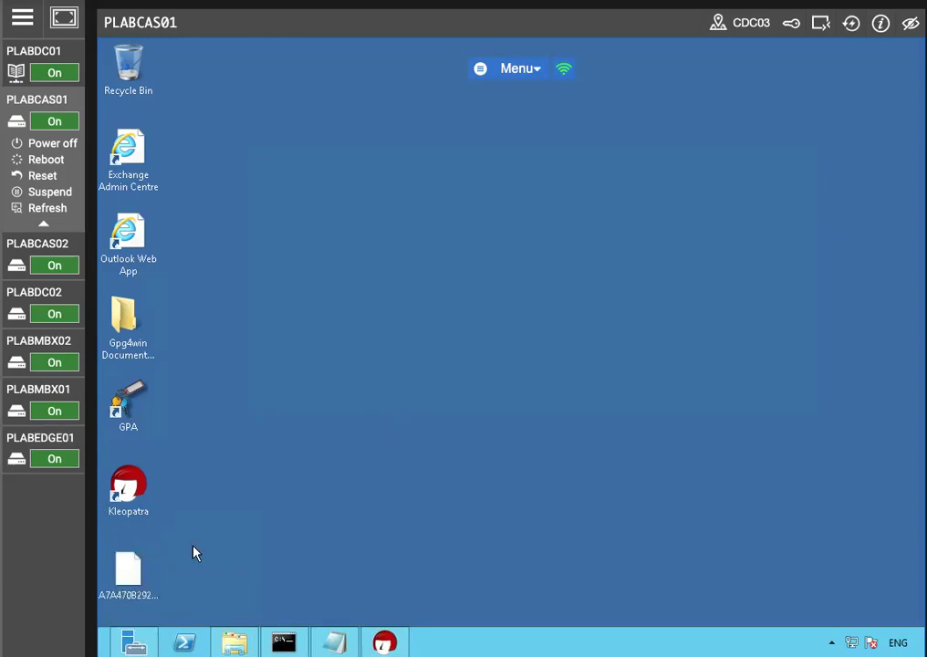
Step: Open the exported certificate file in Notepad, examine its public key block, and close it
right_click(129, 567)
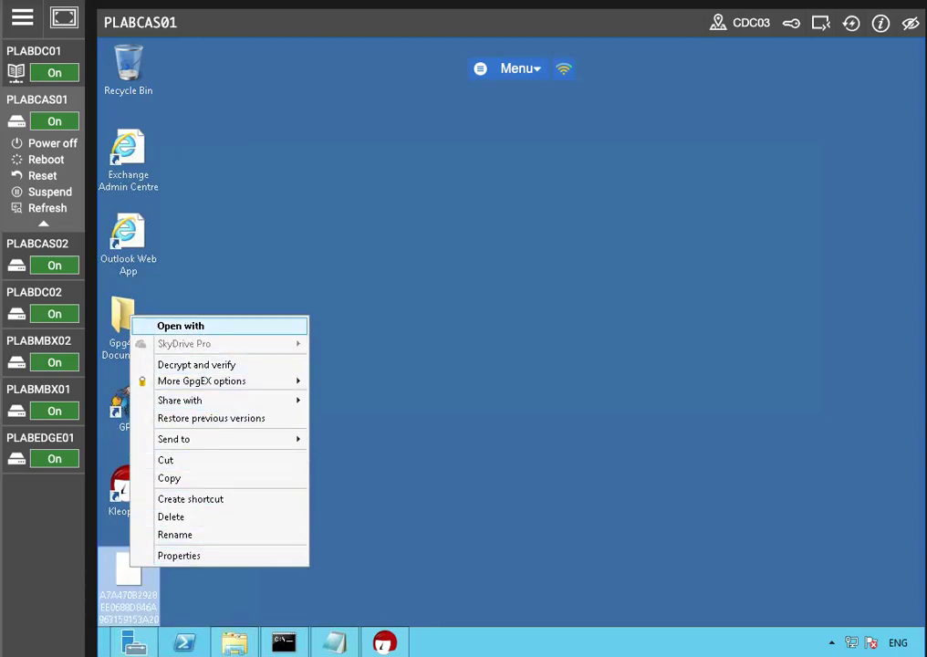
left_click(180, 326)
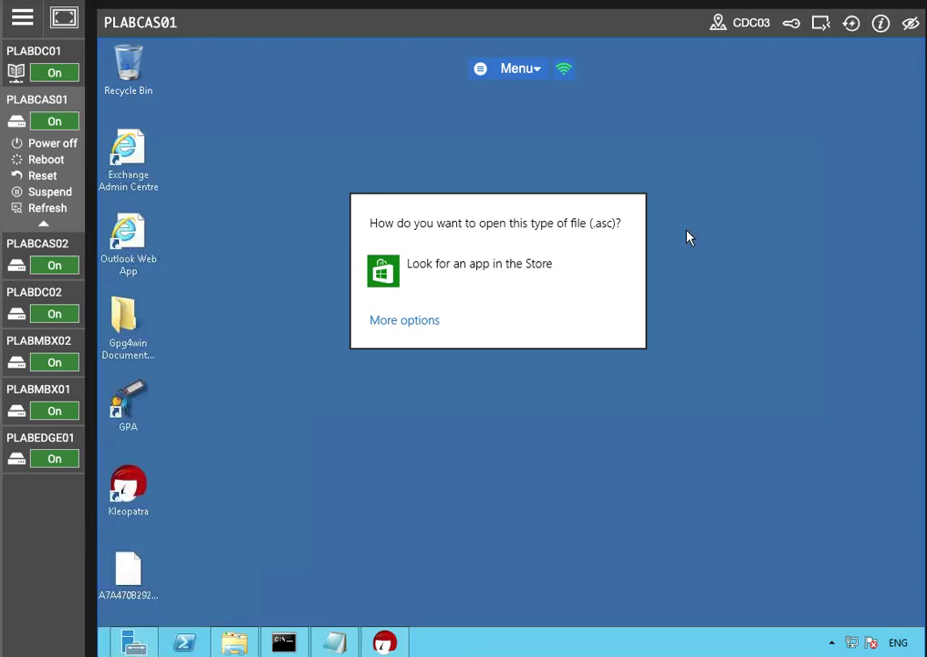
left_click(427, 321)
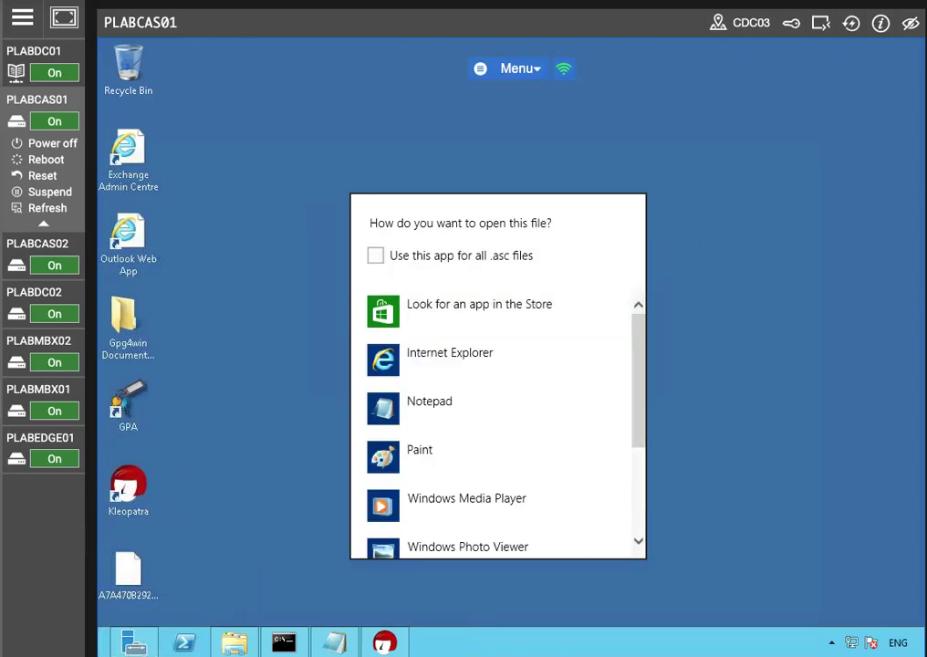
left_click(381, 420)
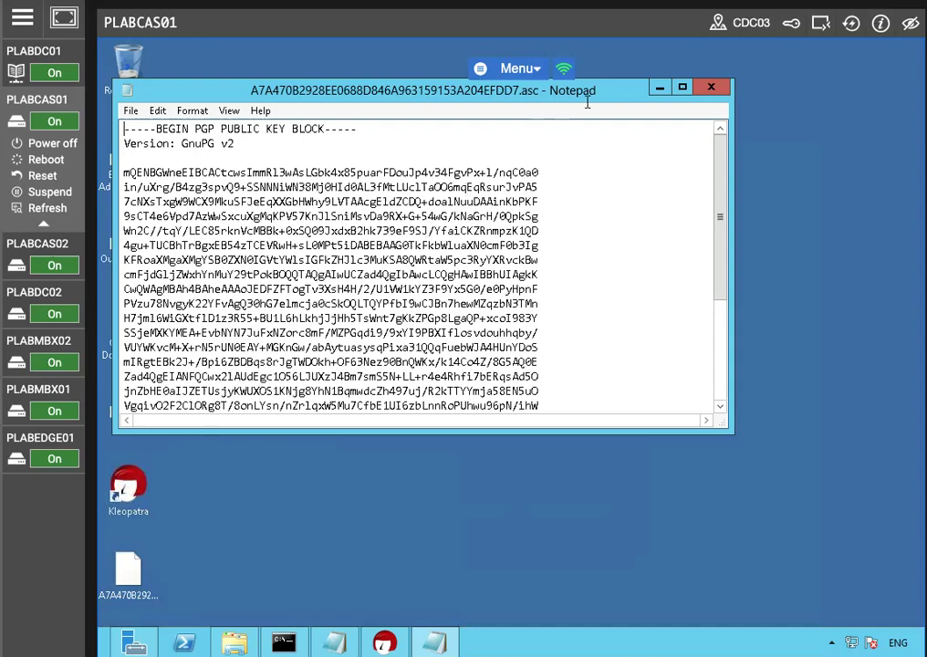
scroll(399, 232, "down", 4)
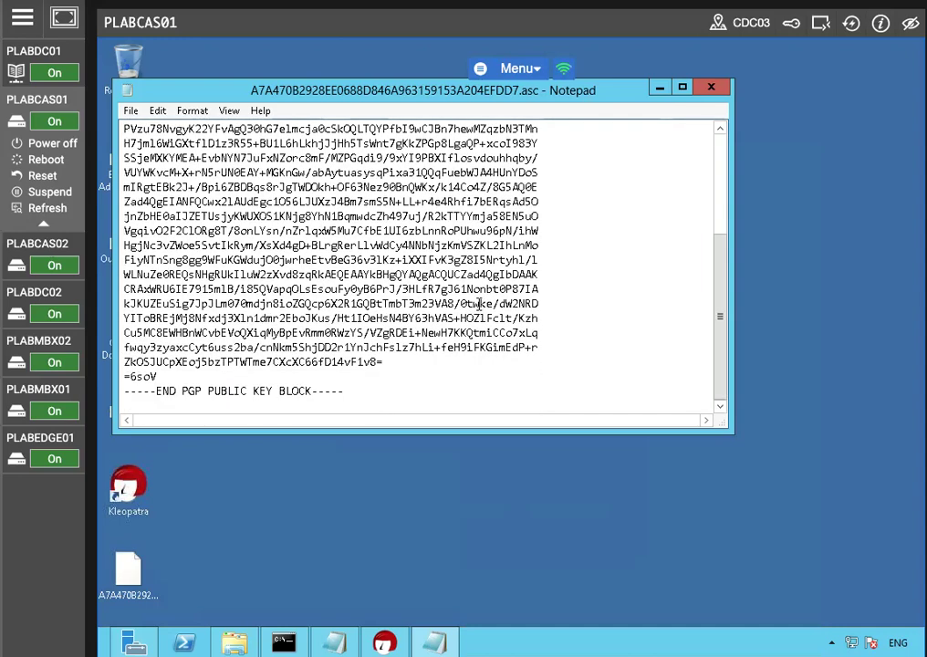
scroll(281, 333, "up", 5)
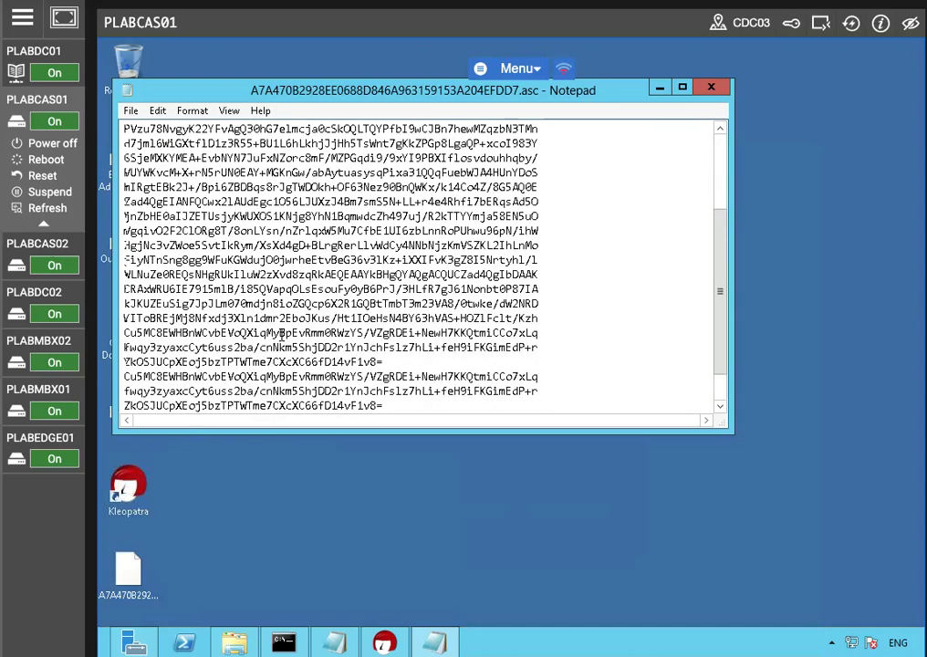
left_click(711, 87)
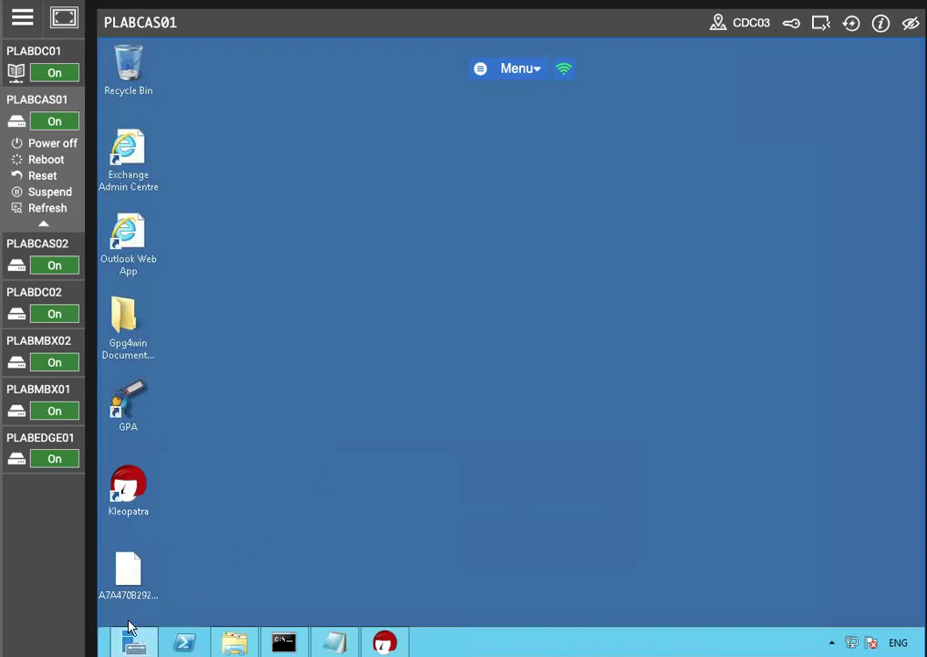
Step: Launch Outlook 2013 from the Start screen
right_click(104, 636)
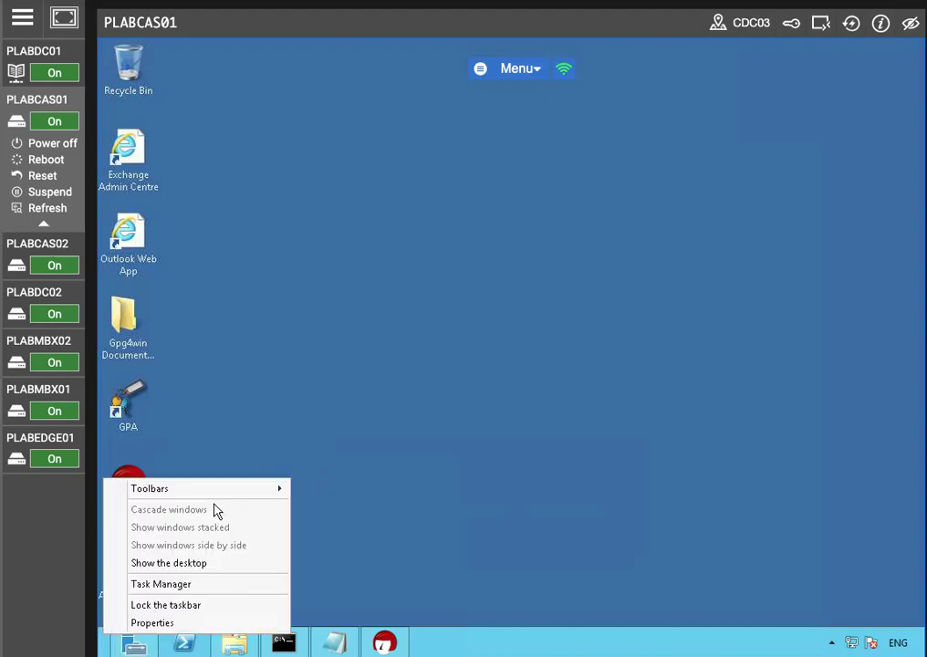
left_click(367, 529)
key("super")
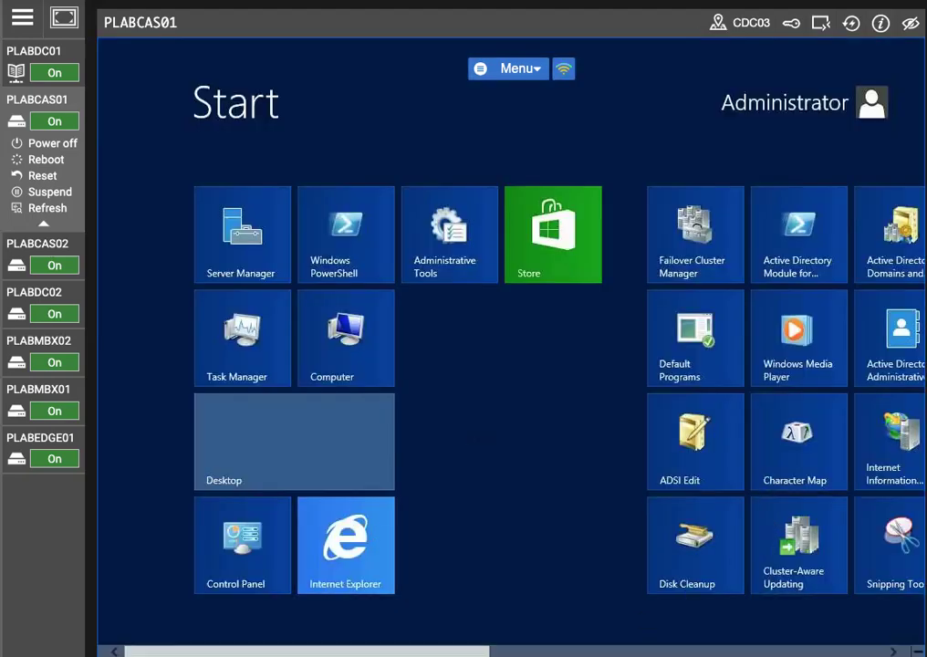
scroll(820, 370, "down", 3)
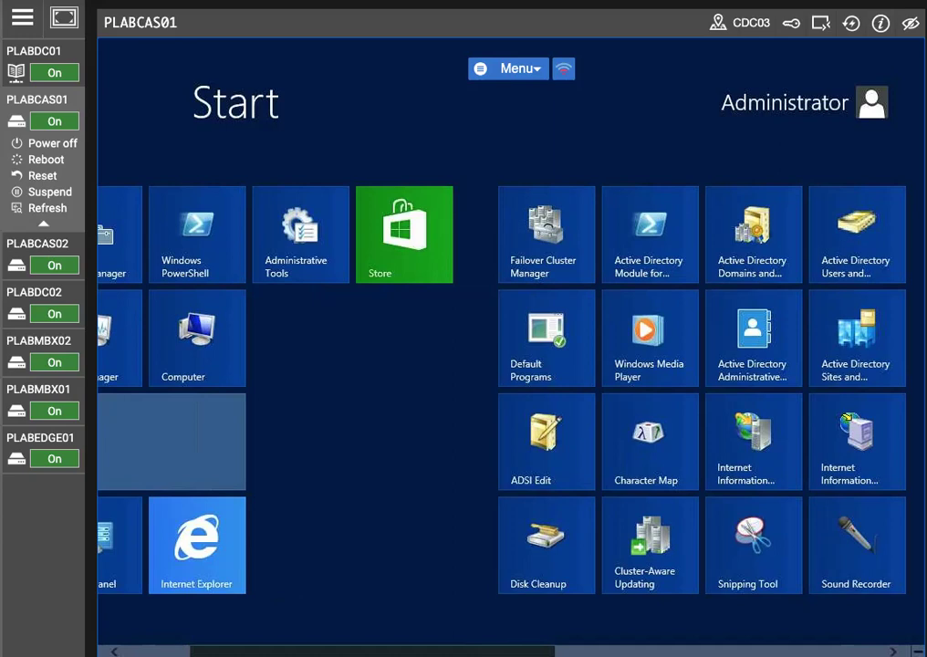
scroll(821, 369, "down", 5)
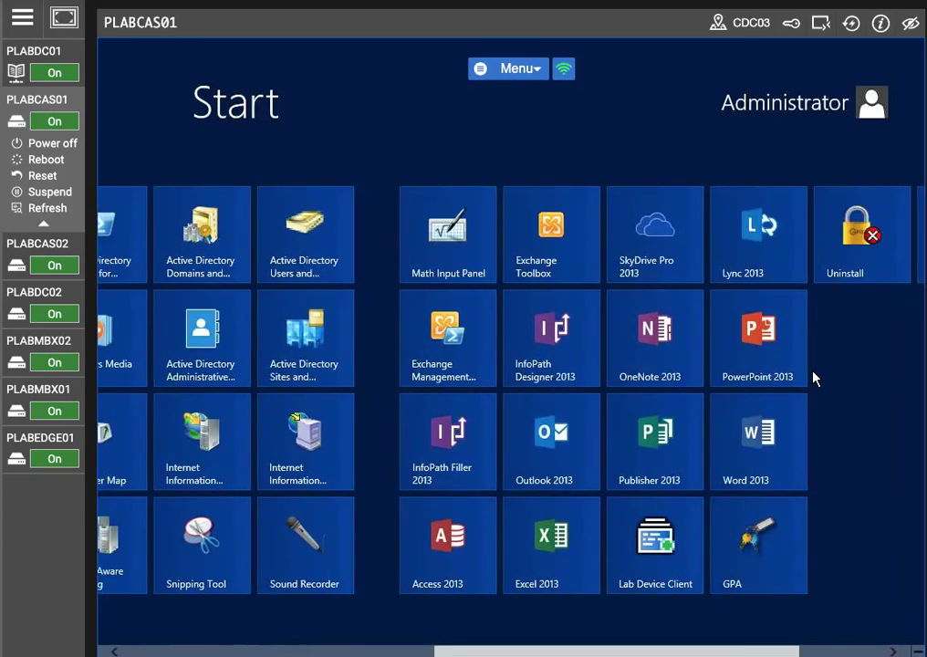
left_click(589, 474)
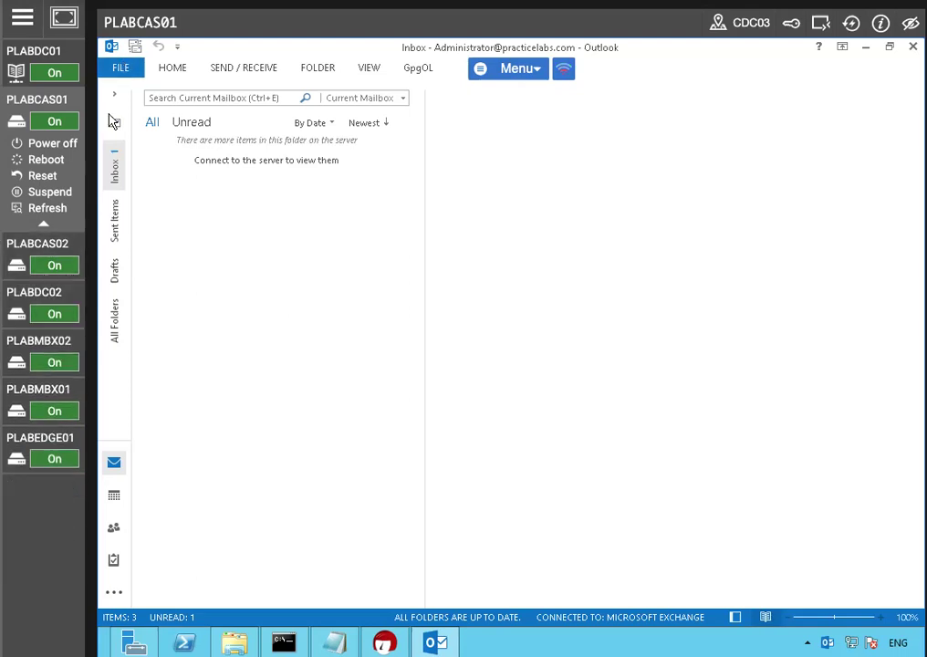
Step: Create a new email and address it to the recipient's e-mail address
left_click(122, 70)
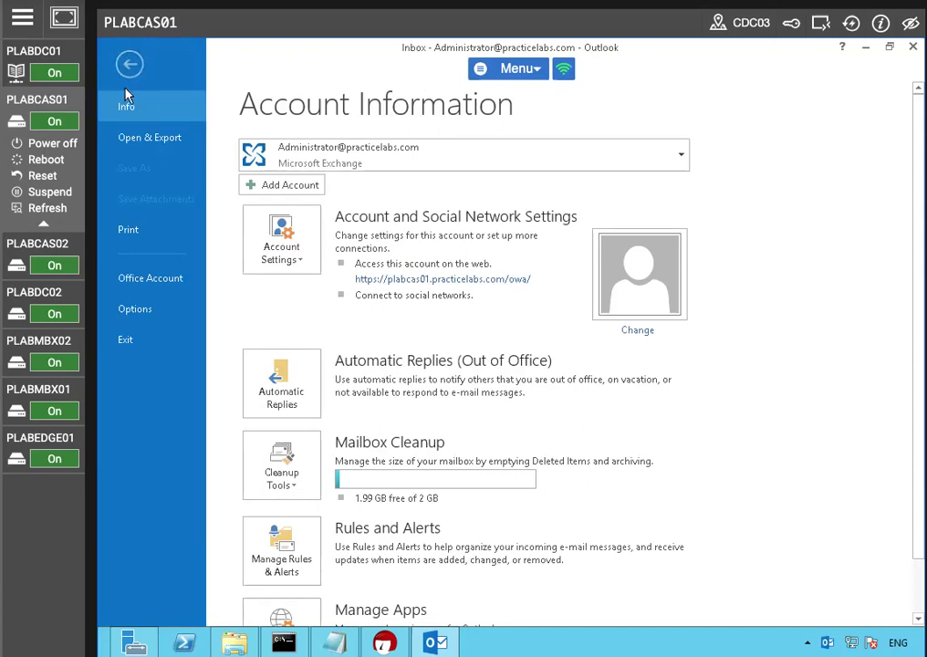
left_click(129, 66)
left_click(116, 97)
left_click(158, 103)
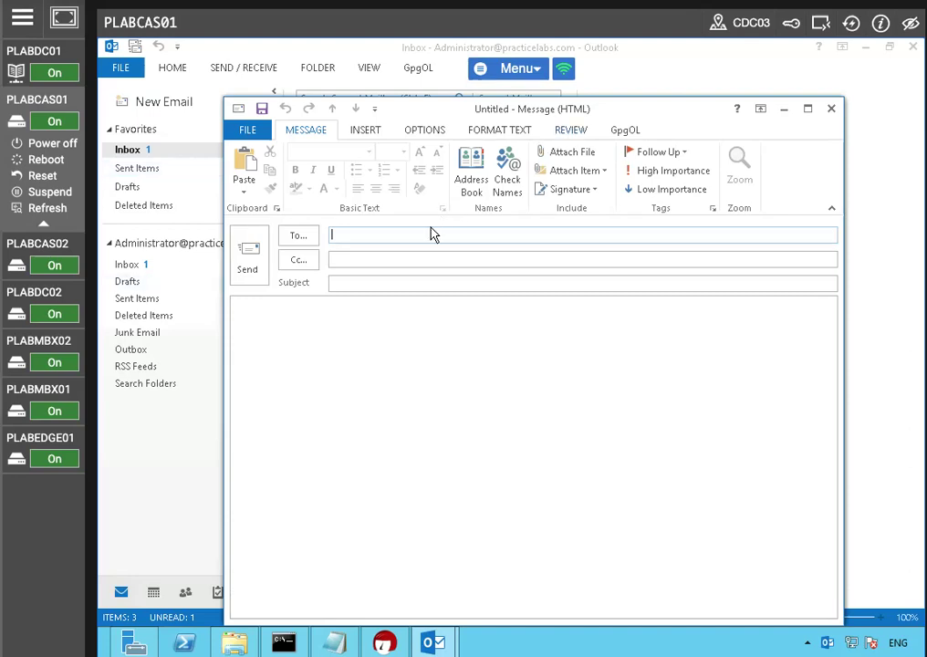
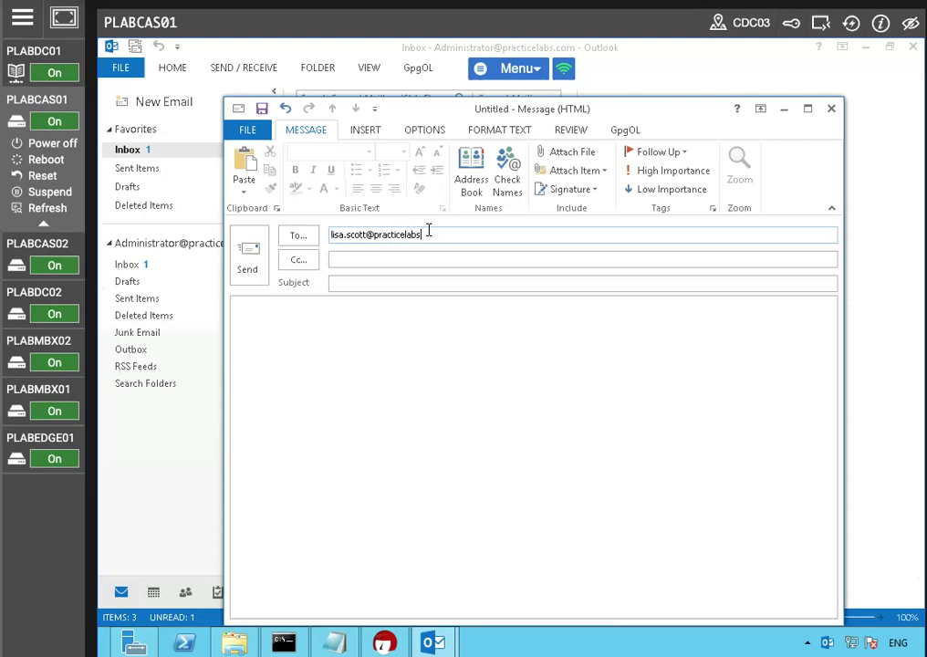
Step: Attach the exported .asc certificate file from the Desktop to the email and accept the security alert
left_click(458, 353)
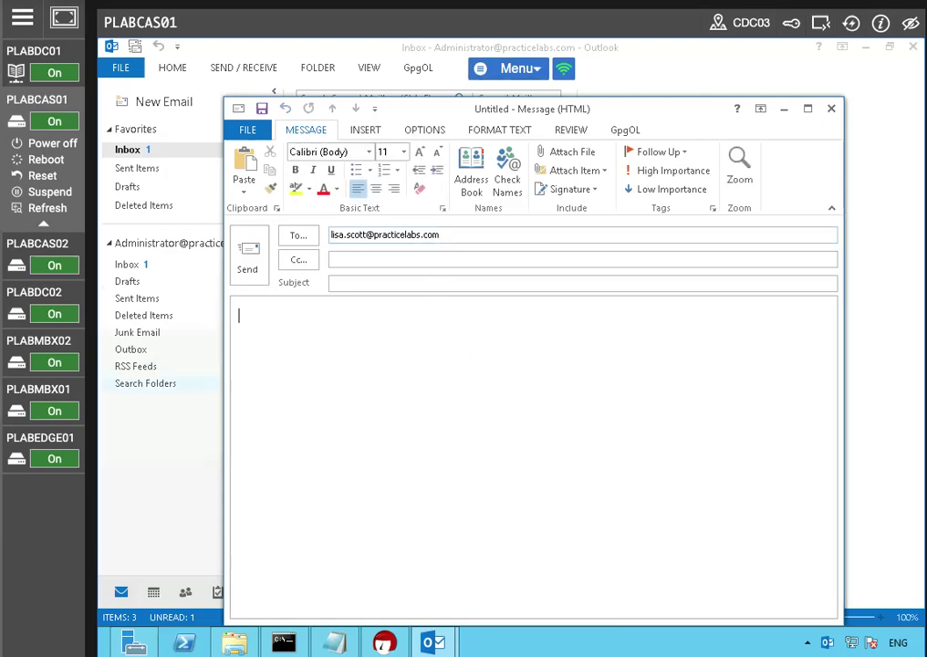
left_click(473, 235)
double_click(406, 234)
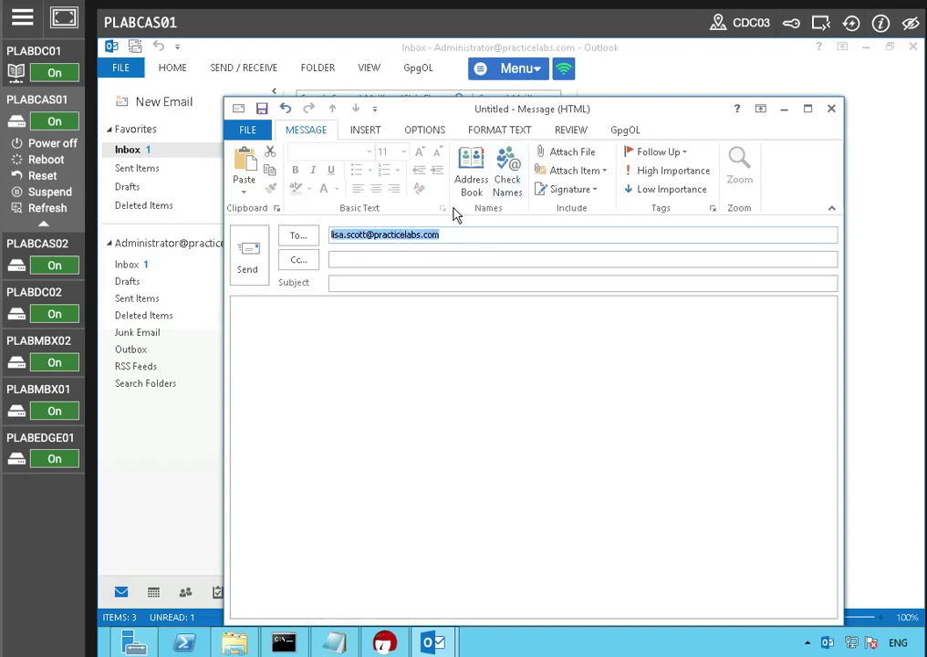
left_click(507, 182)
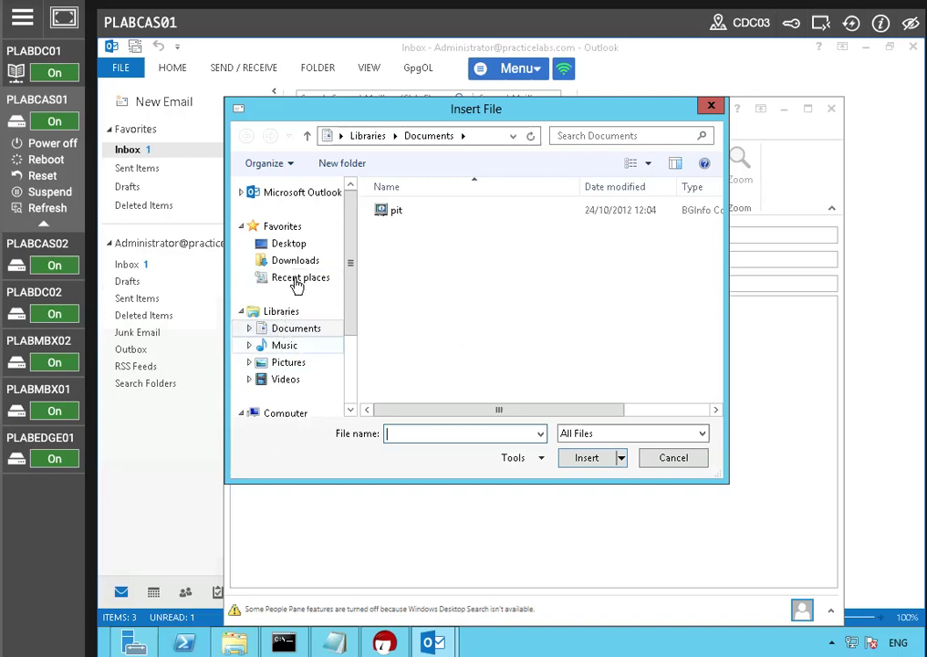
left_click(289, 242)
scroll(536, 304, "down", 4)
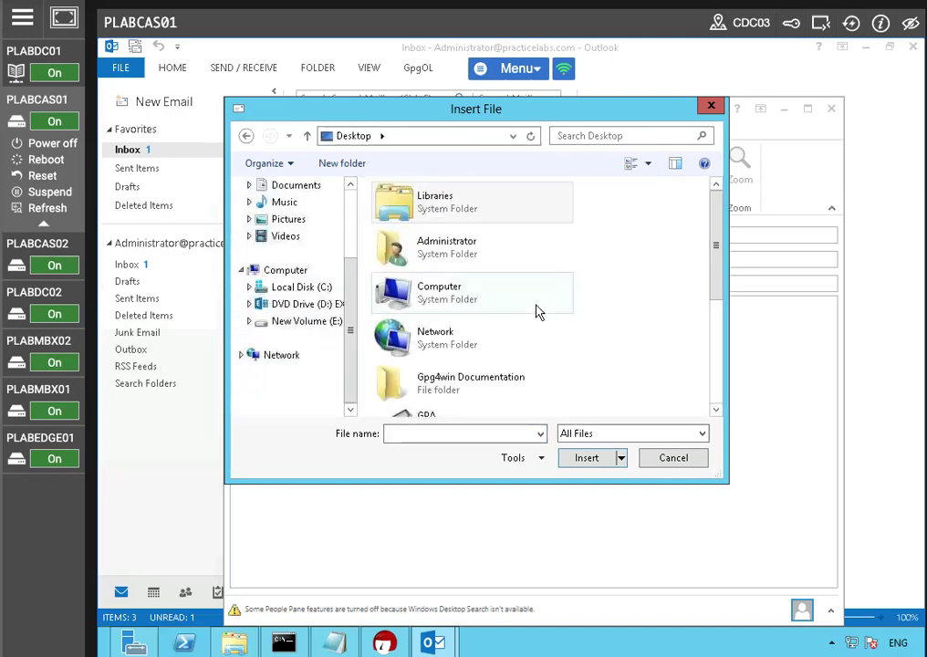
scroll(715, 292, "down", 5)
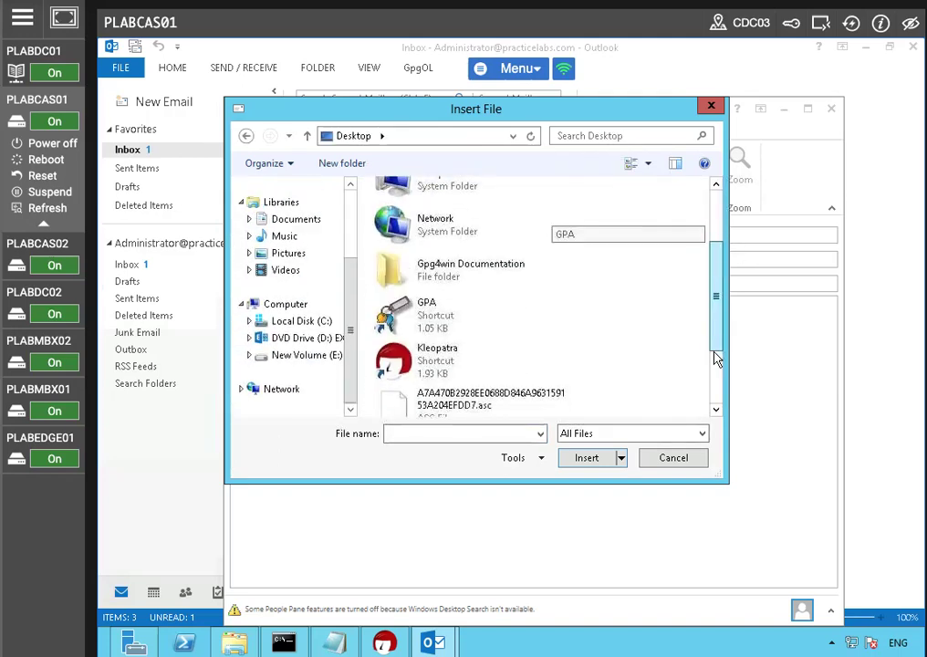
left_click(605, 457)
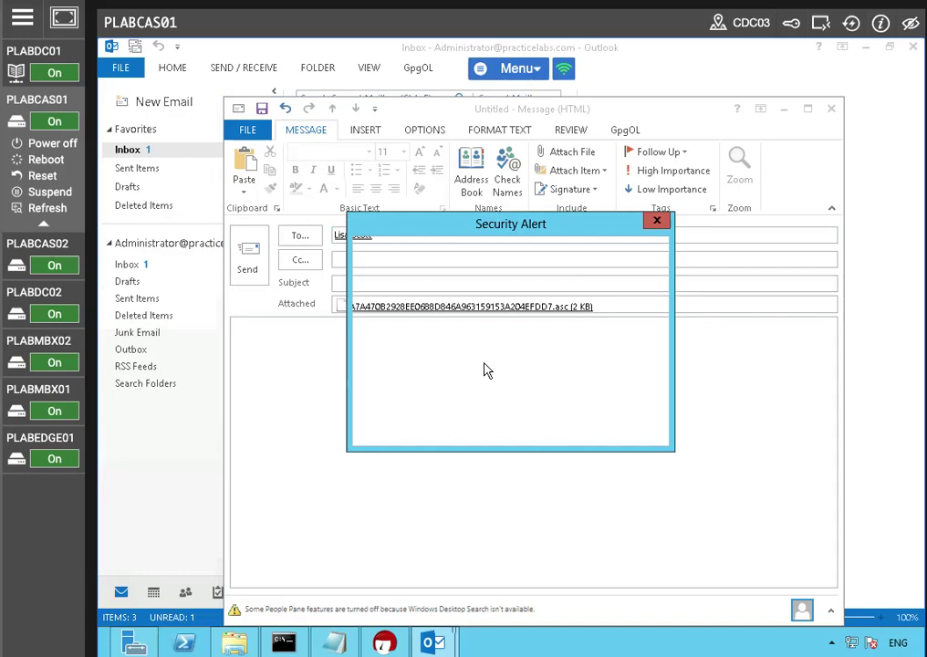
left_click(470, 432)
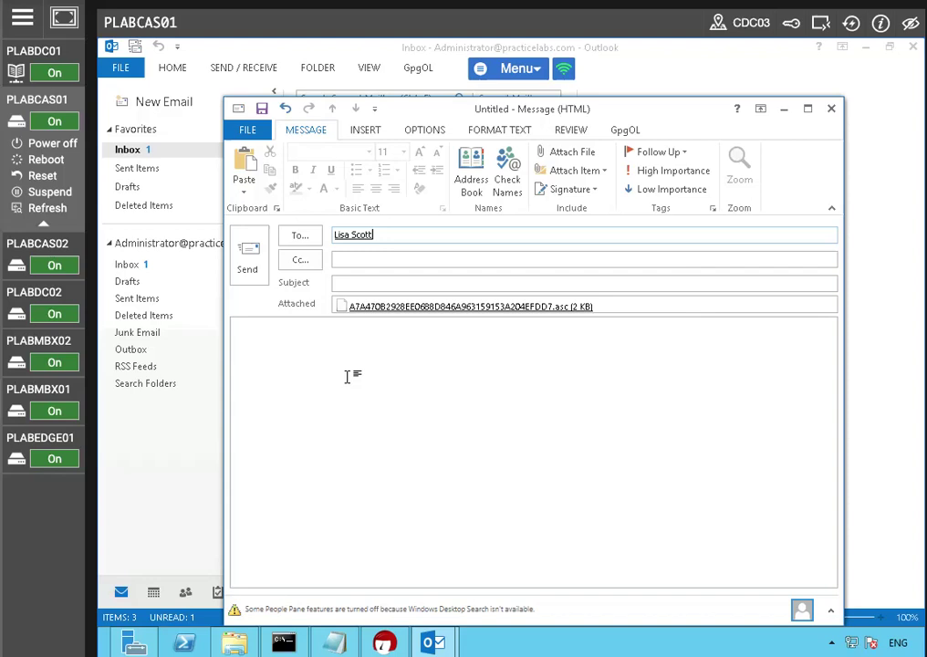
Step: Write a greeting to the recipient, 'Please see the attached OpenPGP certificate.', and sign off 'Kind regards, Administrator'
left_click(364, 355)
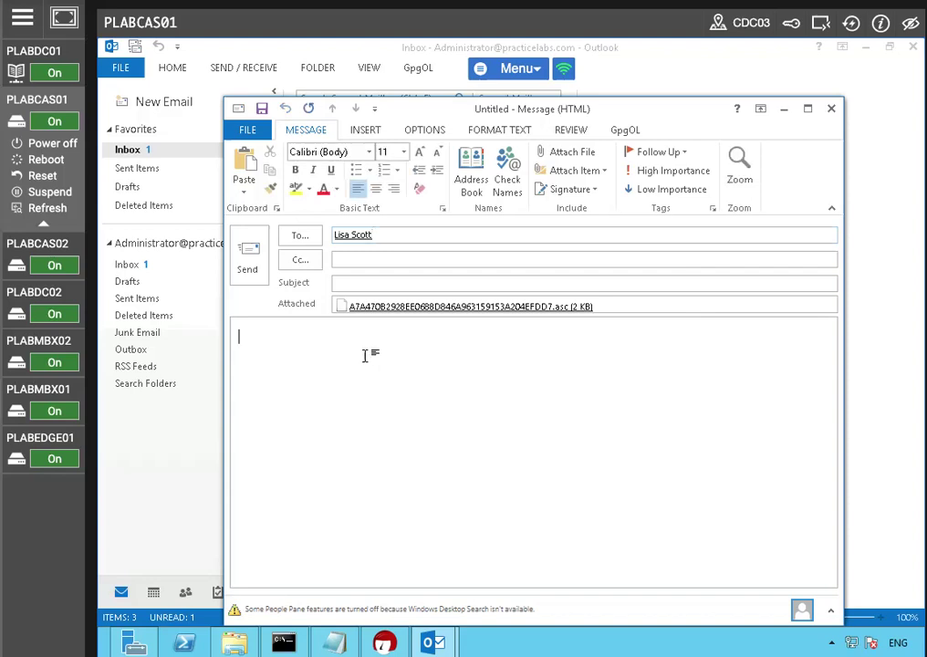
type("Hi Lisa,")
key("Return")
key("Return")
type("Please see the att")
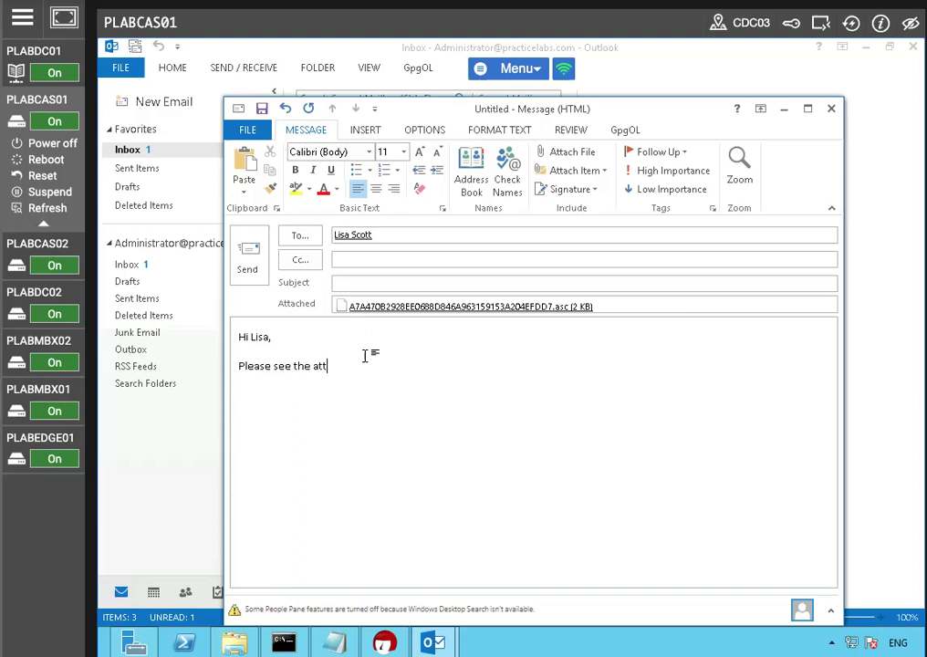
type("ached OpenPGP")
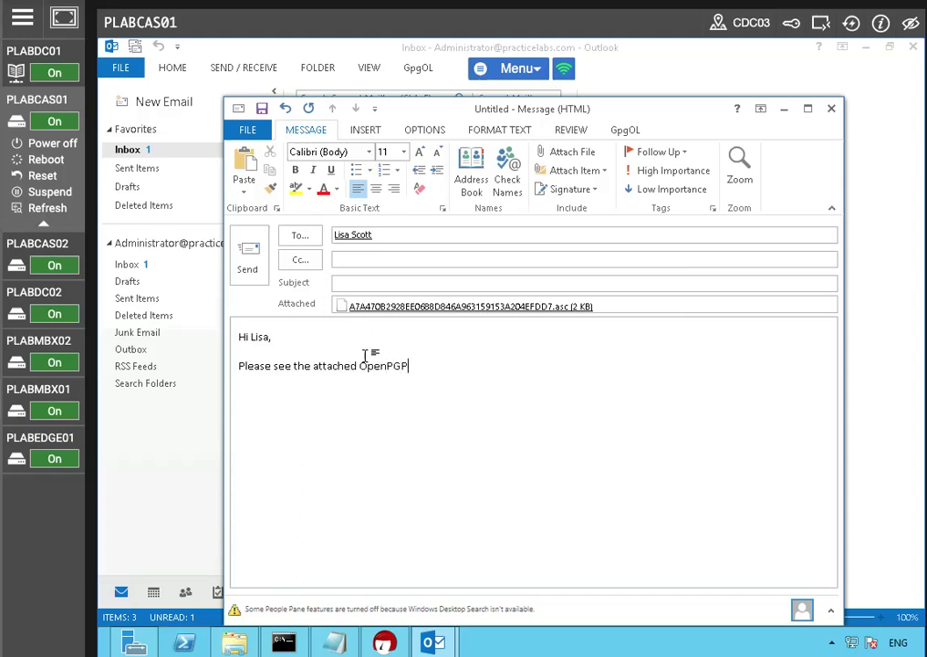
type(" certificate")
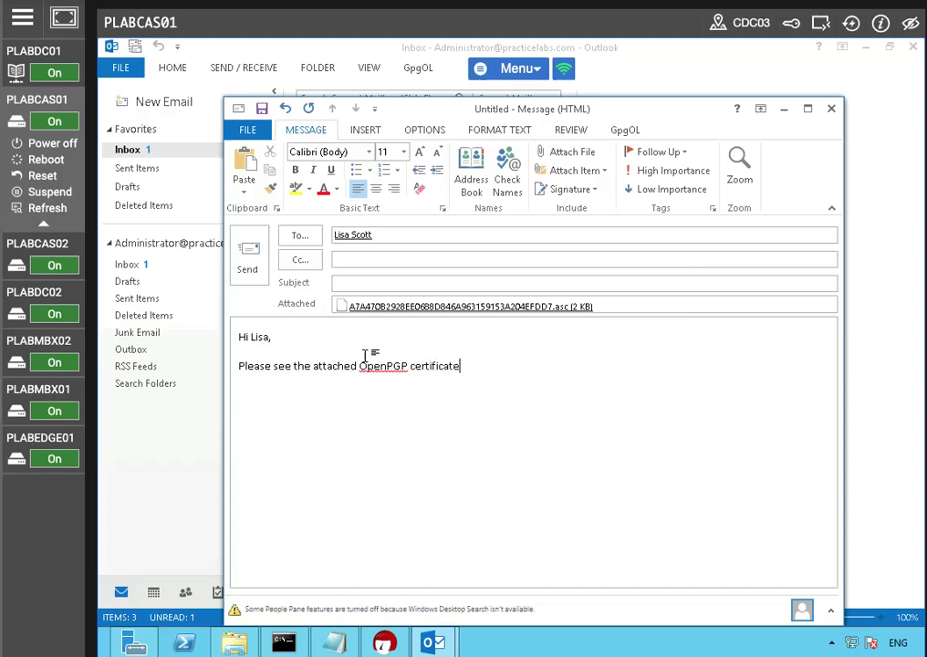
type(".")
key("Return")
key("Return")
type("Kind regards,")
key("Return")
type("Administrato")
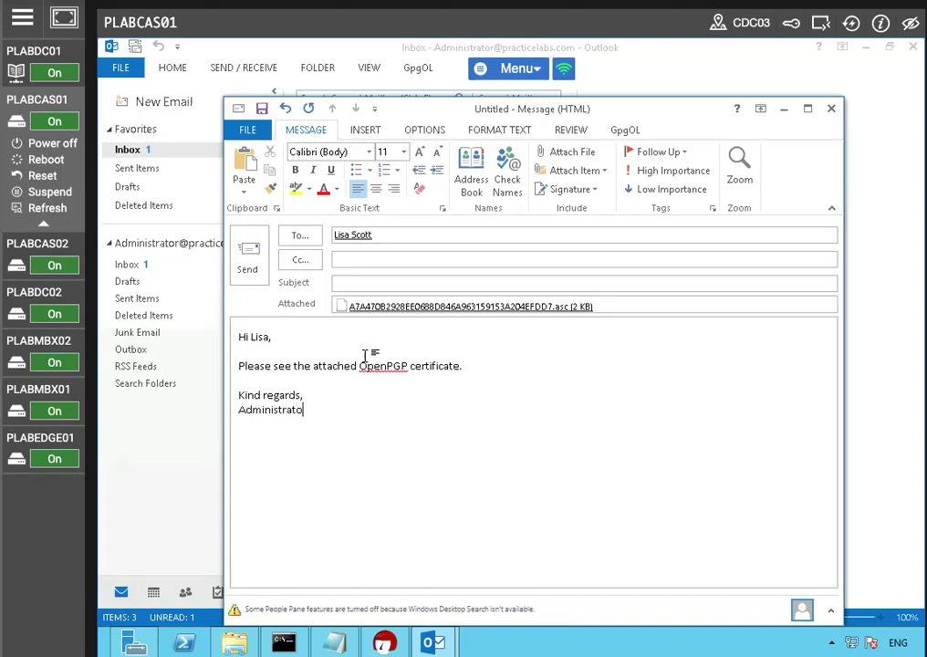
type("r")
Step: Set the subject to 'My OpenPGP' and send the email
left_click(347, 283)
type("My OpenPGP")
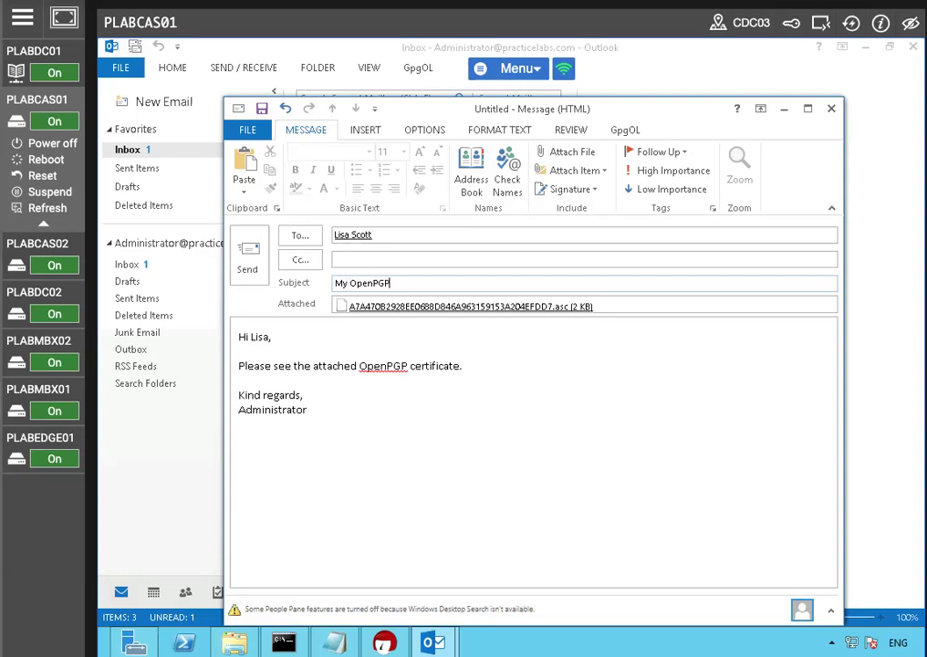
left_click(247, 257)
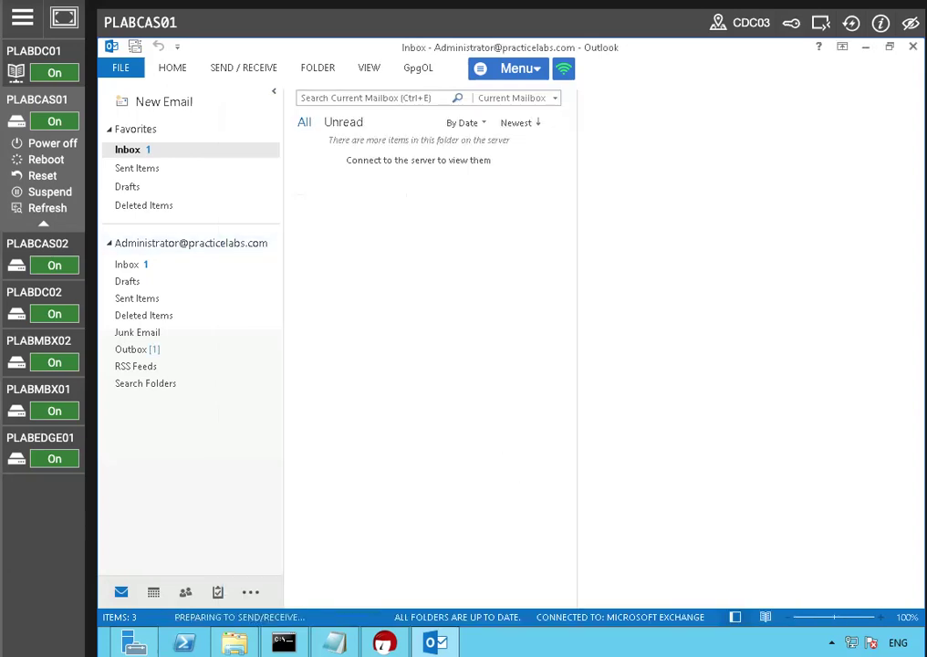
Step: Open Sent Items to check the sent certificate email
left_click(137, 170)
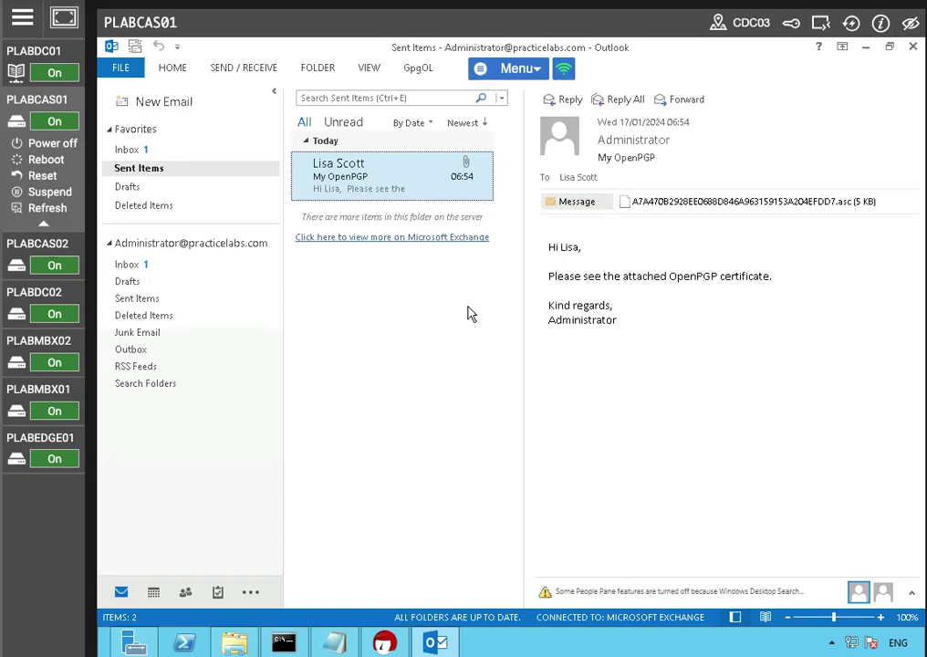
left_click(866, 47)
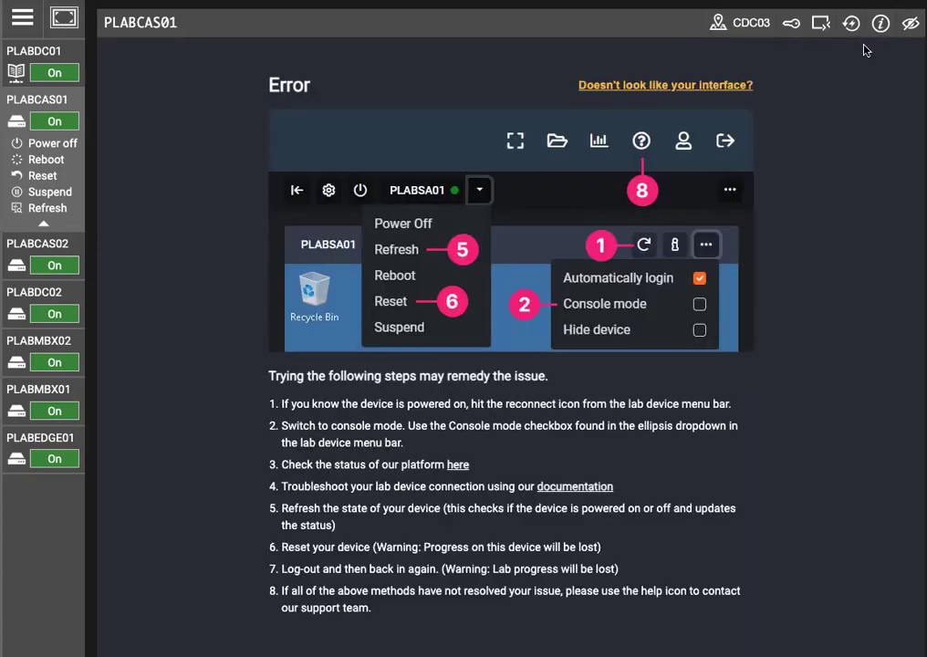
left_click(856, 25)
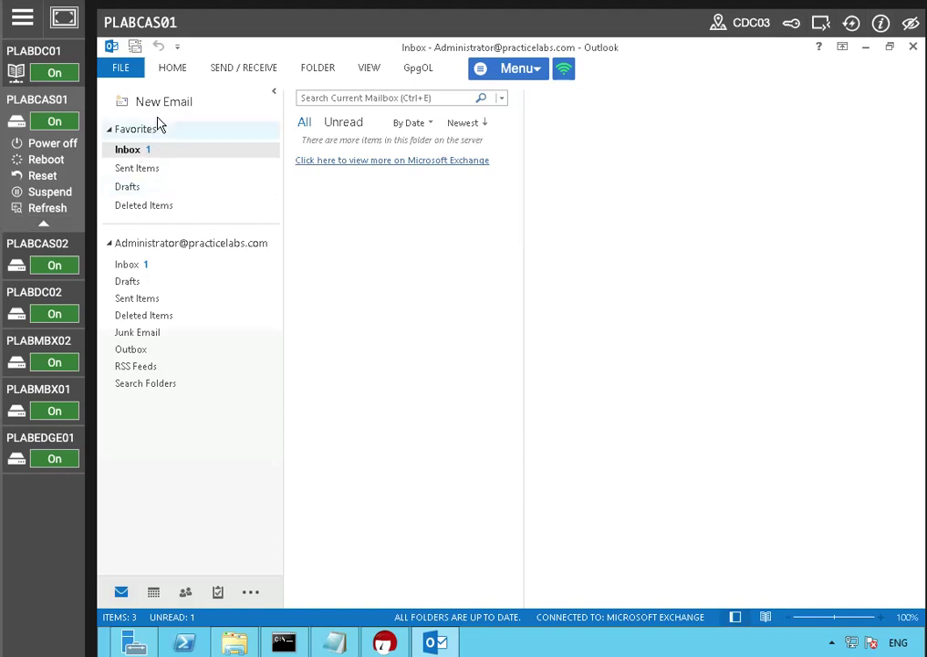
Step: Start a new email with the subject 'My Signed E-mail'
left_click(161, 113)
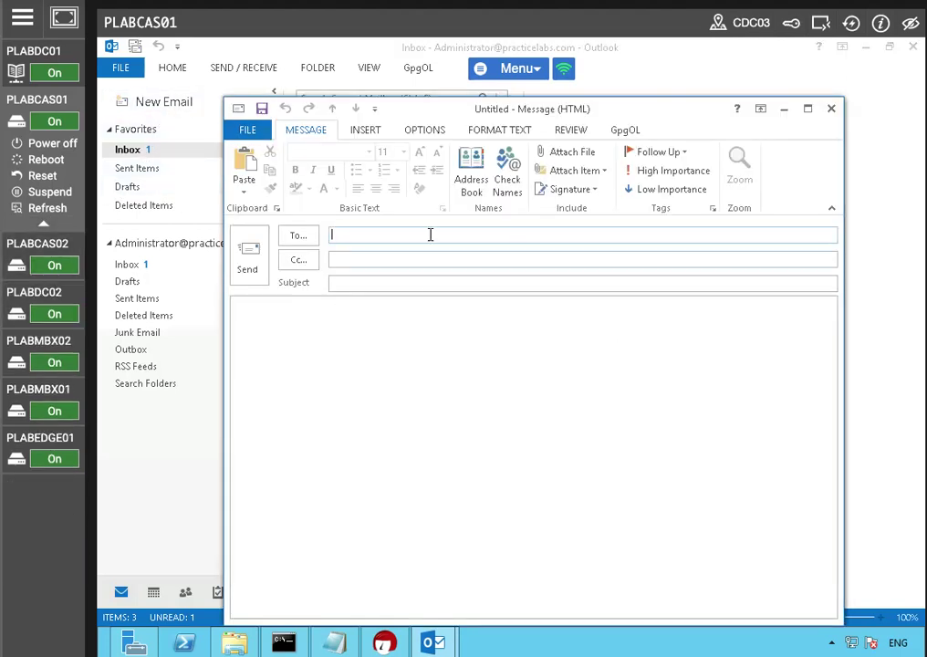
left_click(394, 281)
type("My sign")
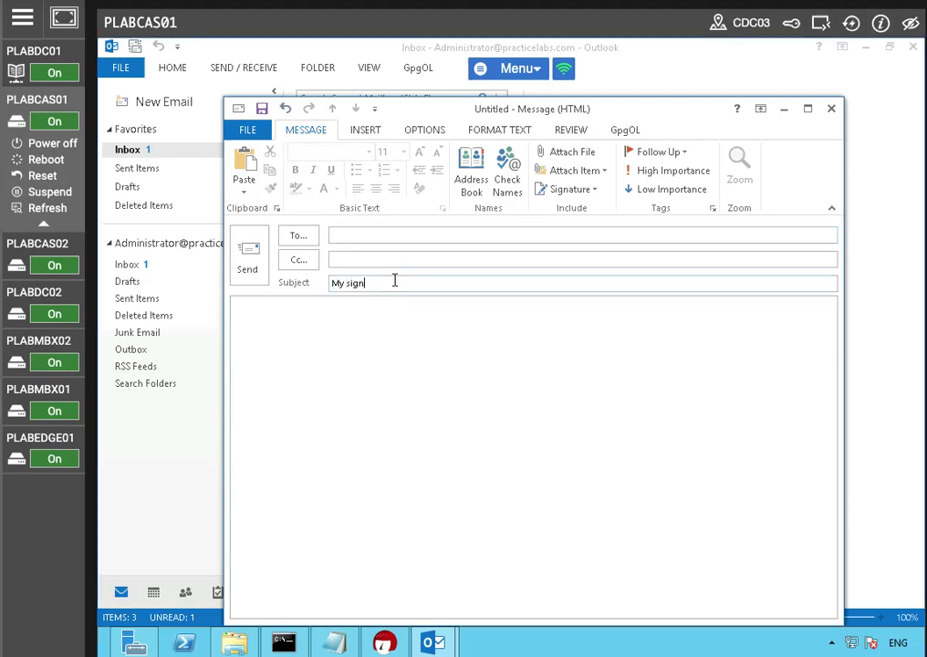
type("ed ema")
key("BackSpace")
key("BackSpace")
key("BackSpace")
key("BackSpace")
type("E-mail")
left_click(344, 282)
key("Delete")
type("S")
left_click(326, 345)
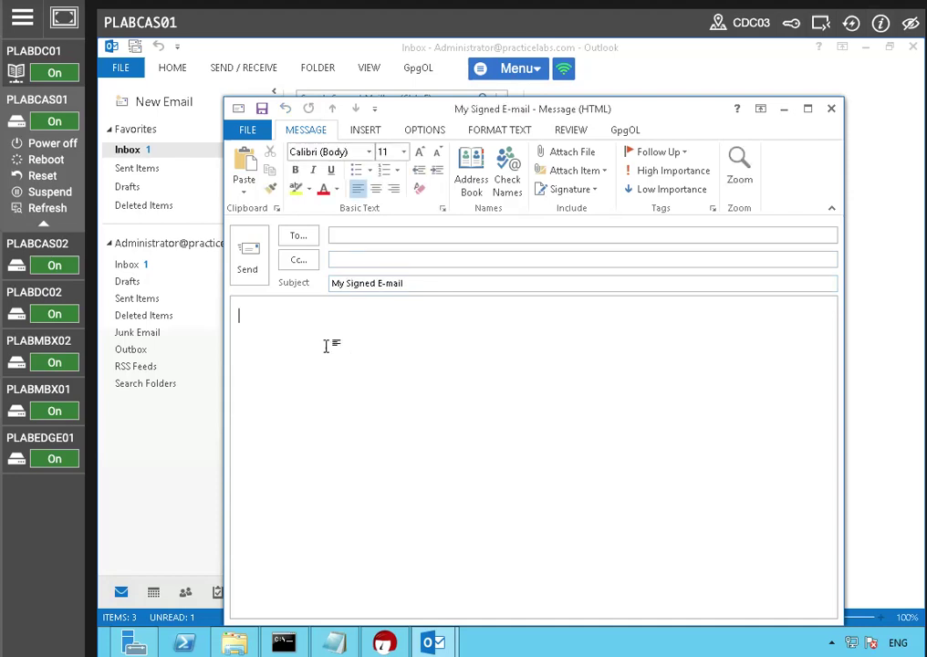
Step: Write a greeting to the recipient and the line 'This E-mail has been signed using OpenPGP & Gpg0L onOutlook.'
type("Hi Lisa,")
key("Return")
key("Return")
type("This ")
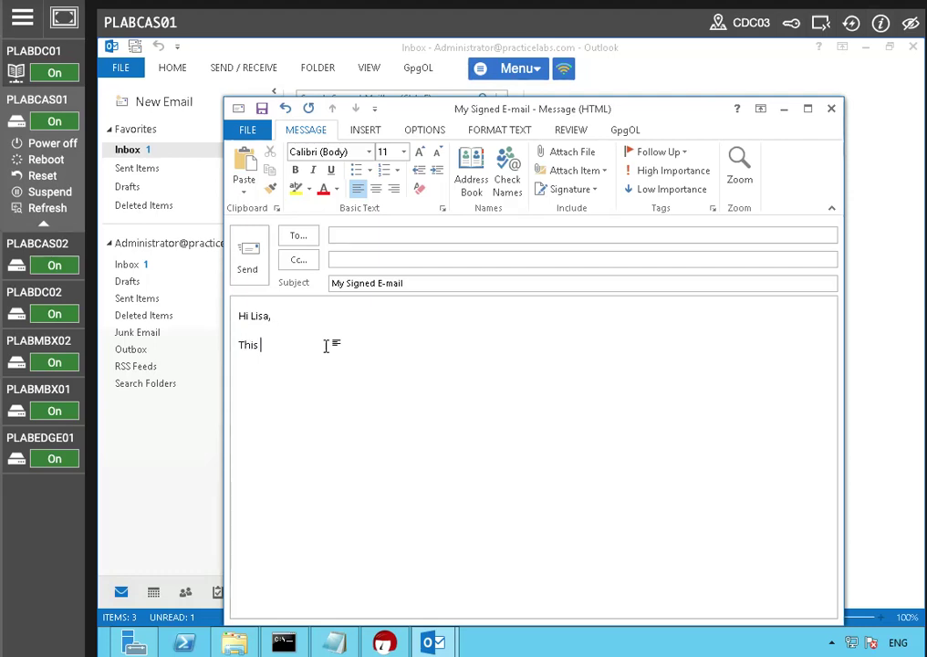
type("E-mail has been signed using ")
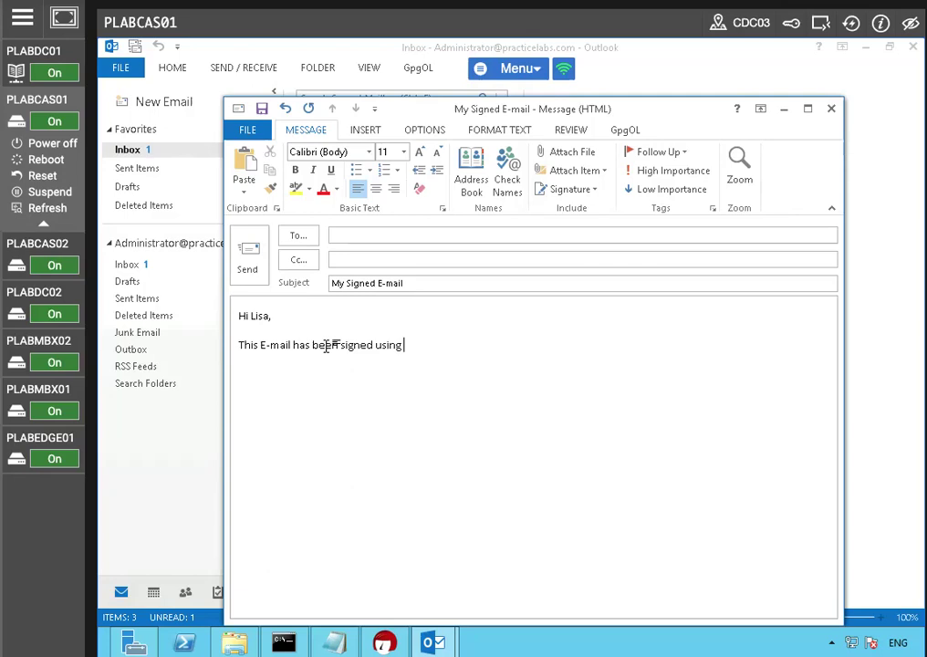
type("OpenPGP & ")
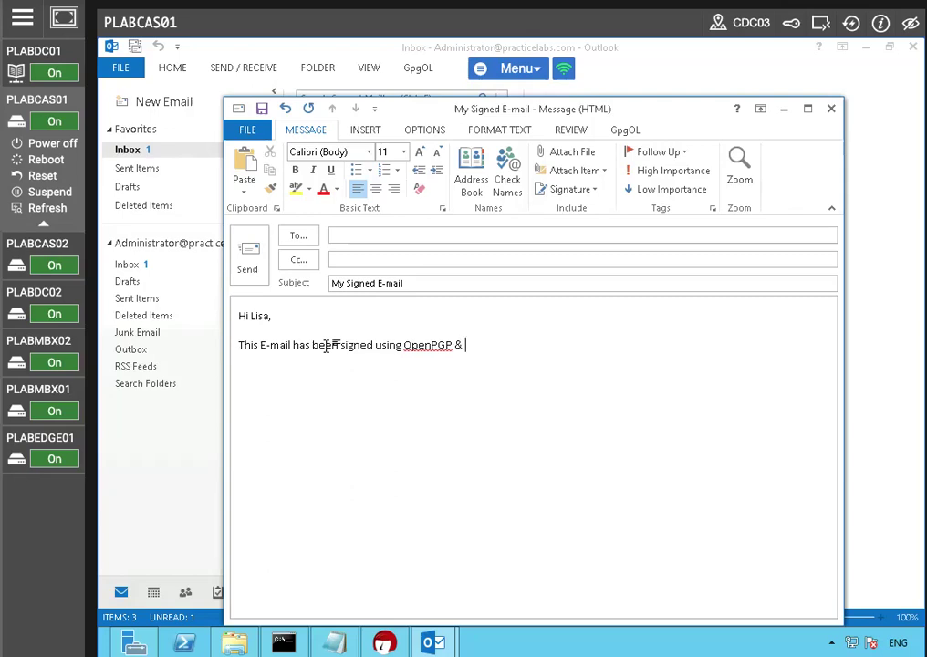
type("GpgOL")
key("BackSpace")
key("BackSpace")
type("0L onOutlook.")
Step: Add the sign-off 'Kind regards,' followed by 'Administrator' on the next line
key("Return")
key("Return")
type("Ki")
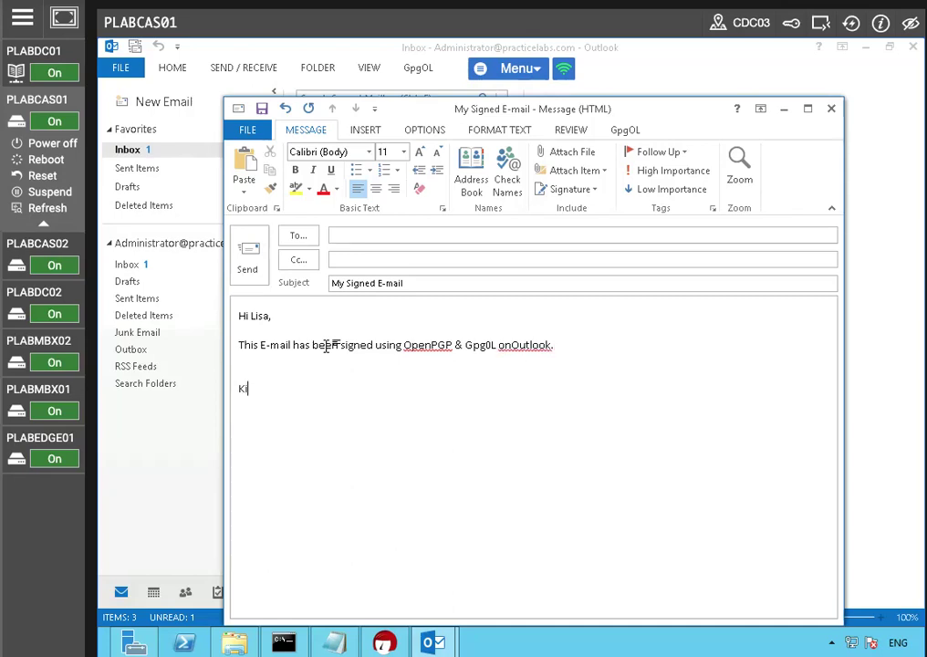
type("nd rega")
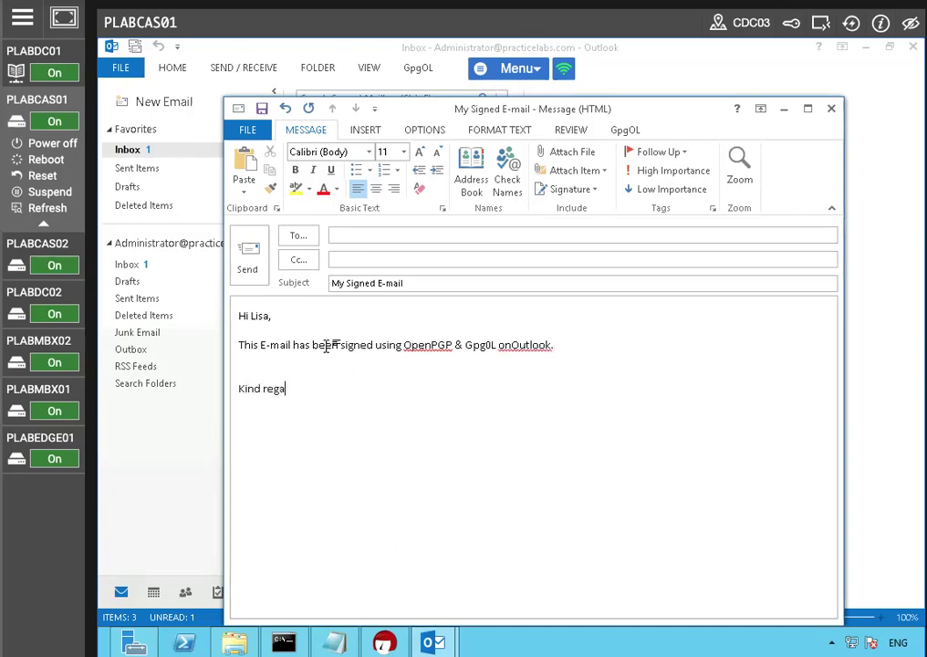
type("rds,")
key("Return")
type("Administrator")
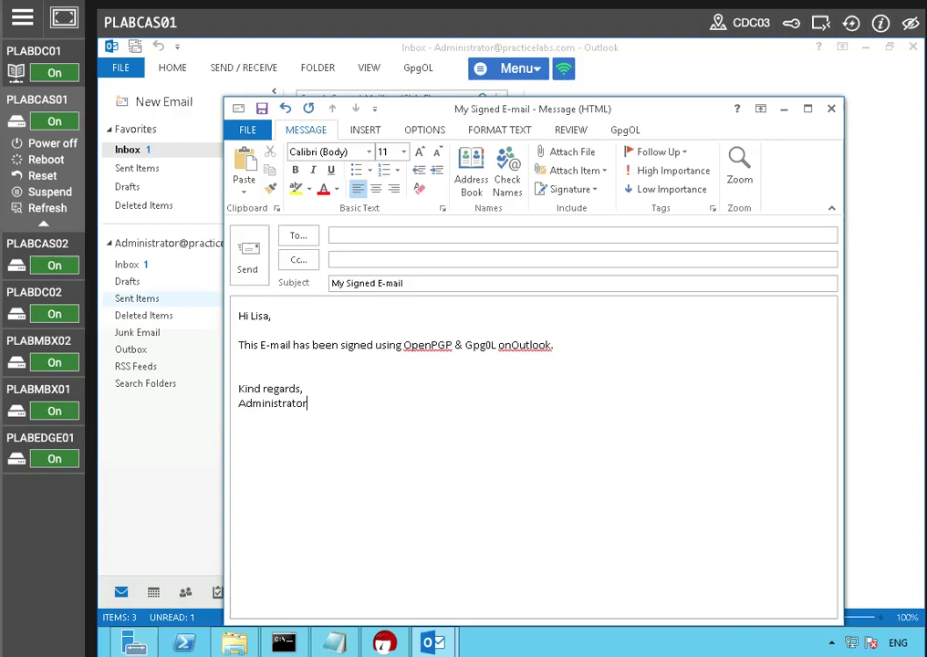
Step: Sign the message body with GpgOL using the Administrator OpenPGP certificate, entering the secret key's passphrase
left_click(625, 130)
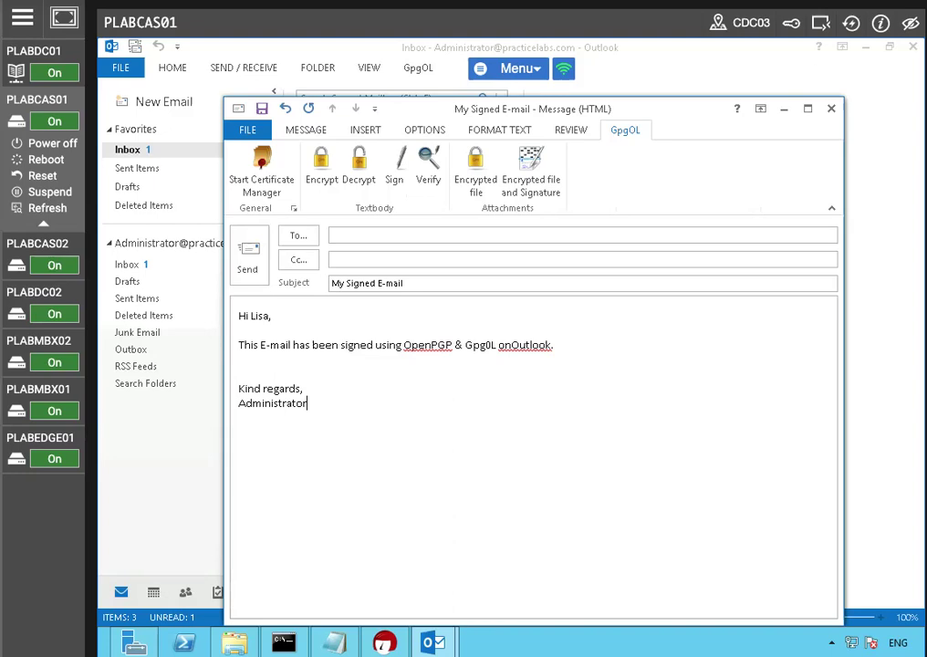
left_click(394, 169)
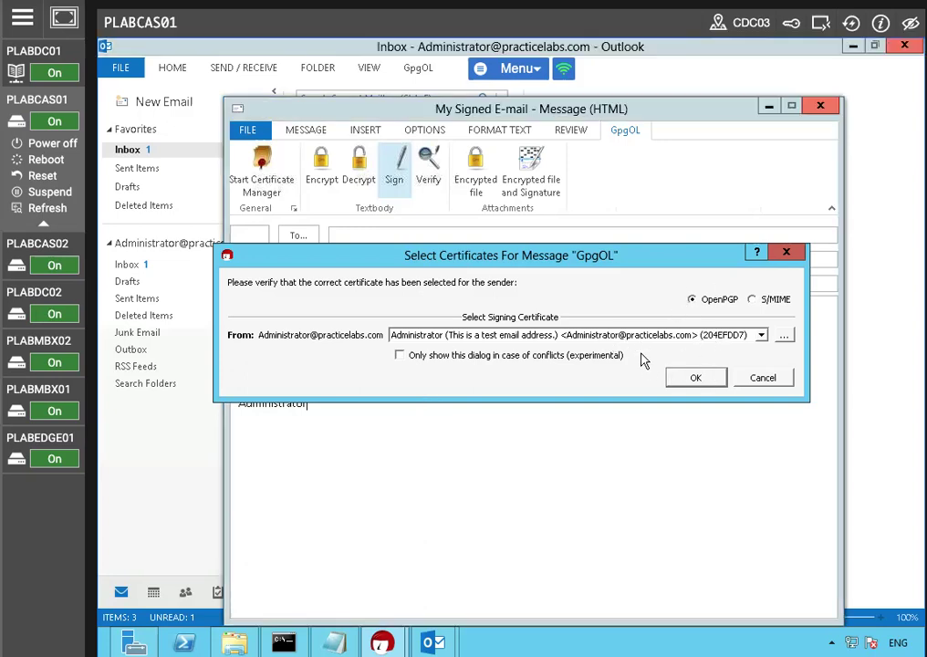
left_click(687, 376)
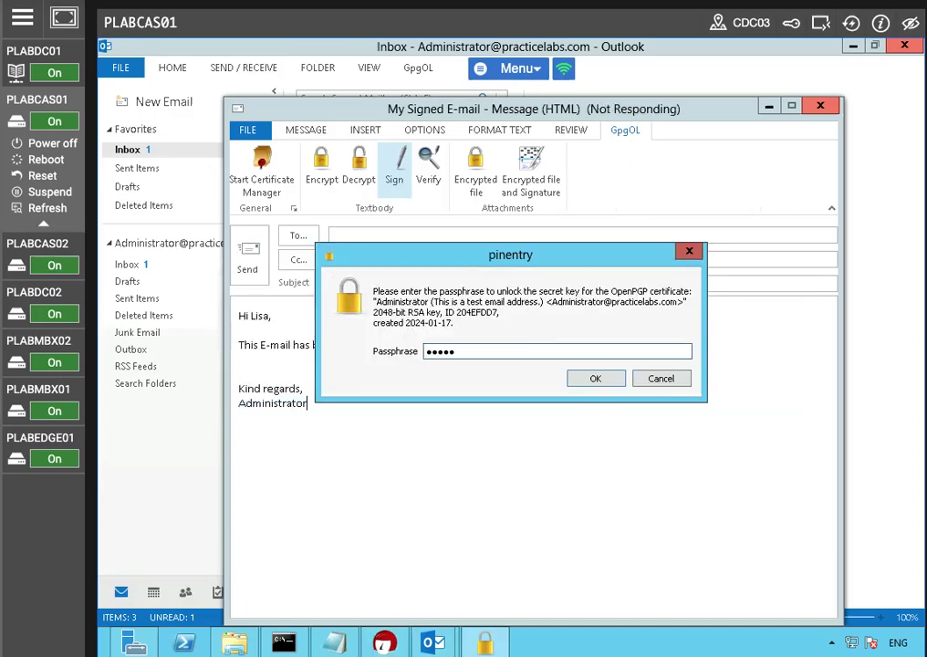
type("••••••••")
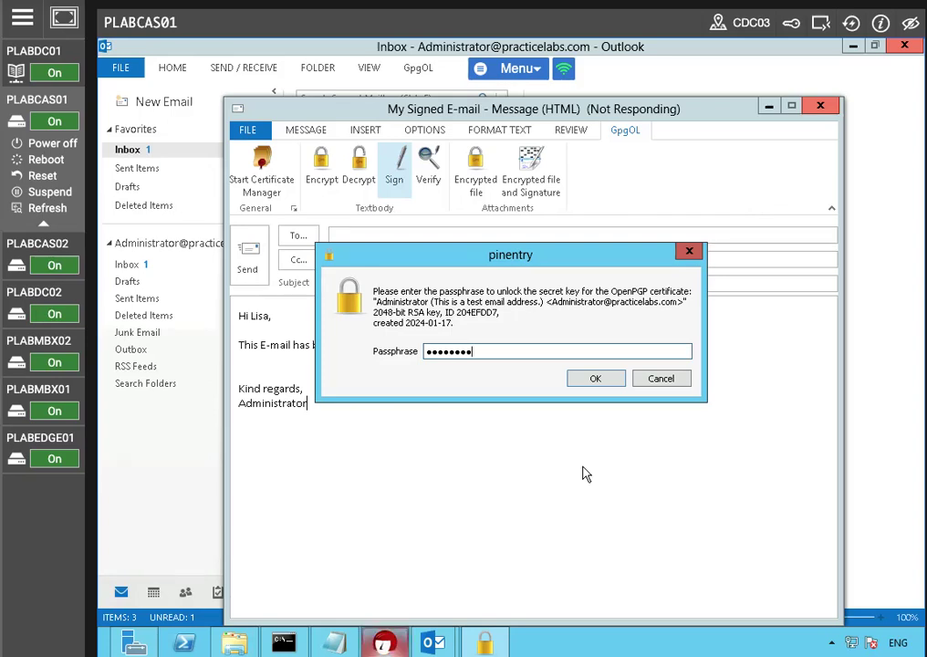
left_click(598, 380)
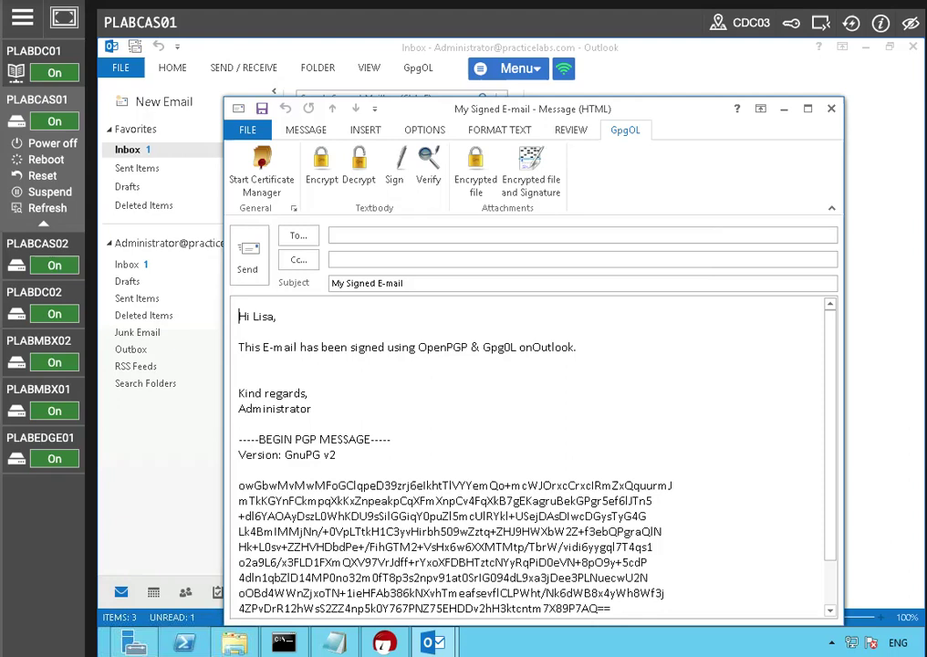
Step: Address the signed email to the recipient and send it
left_click(248, 256)
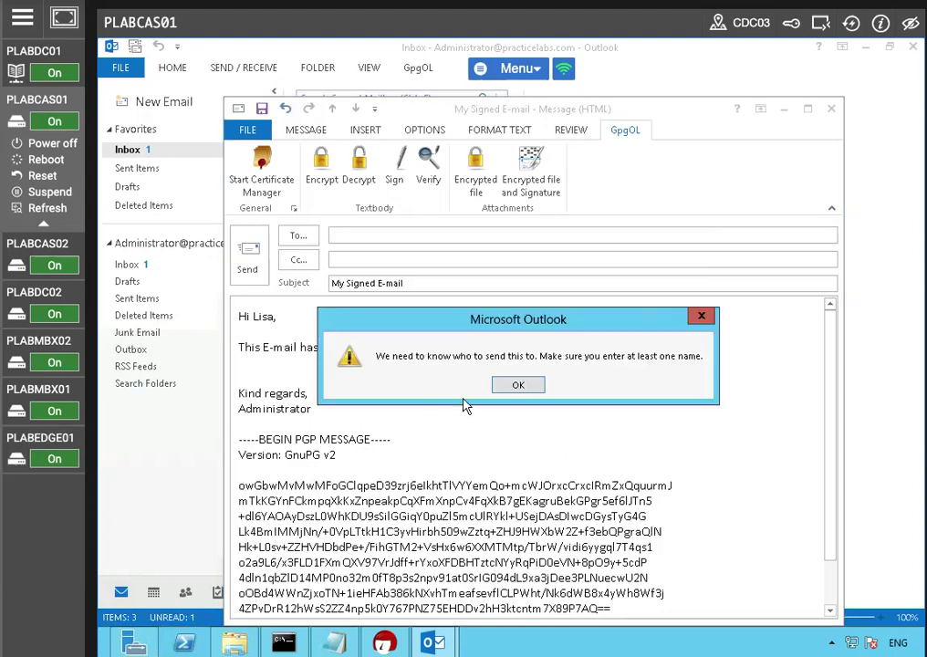
key("Return")
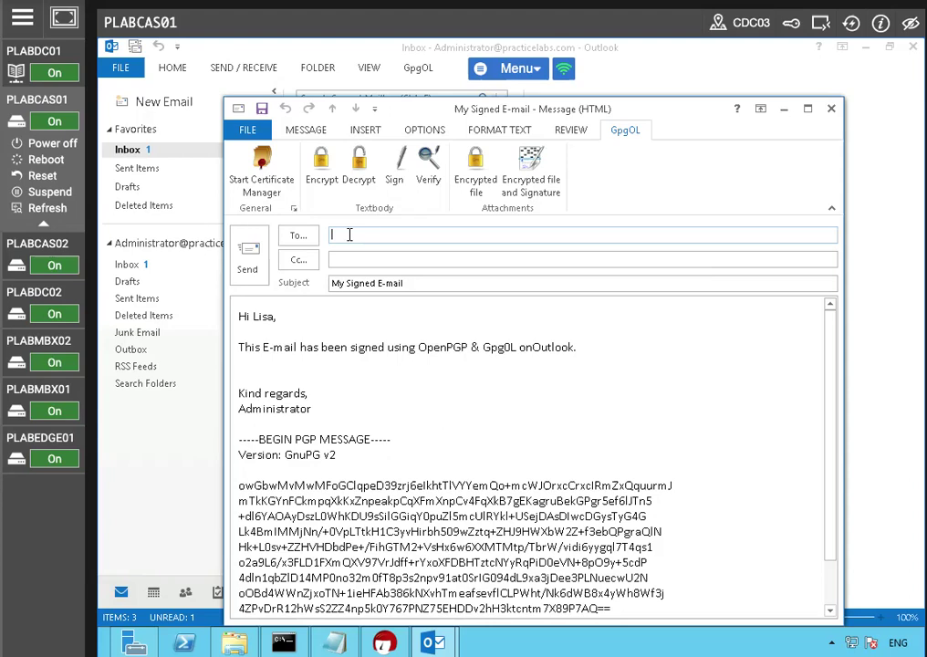
type("Lis")
key("Return")
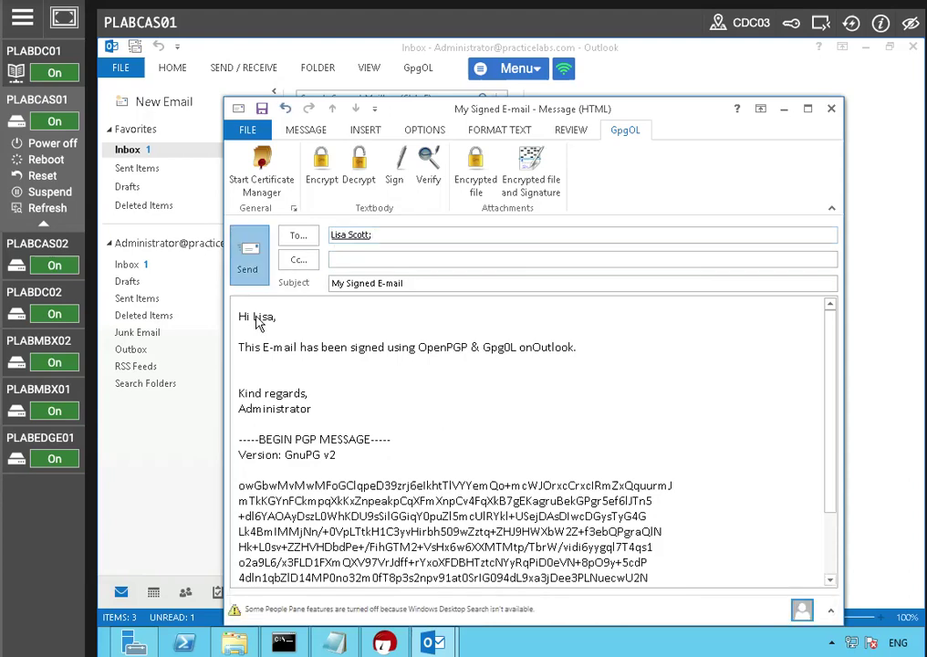
left_click(247, 256)
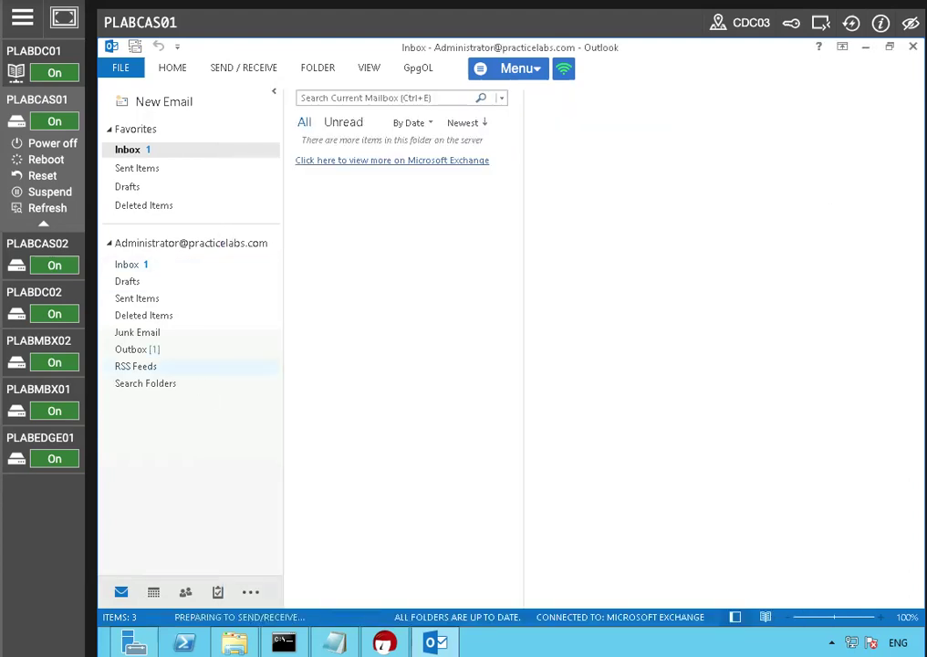
Step: Open Sent Items to review the sent signed email
left_click(178, 170)
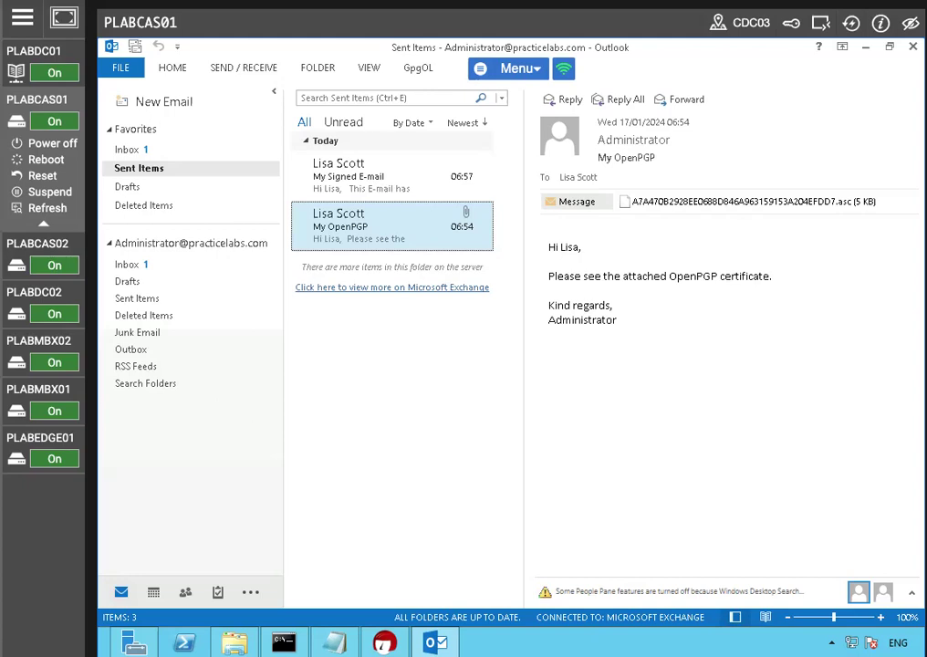
left_click(866, 47)
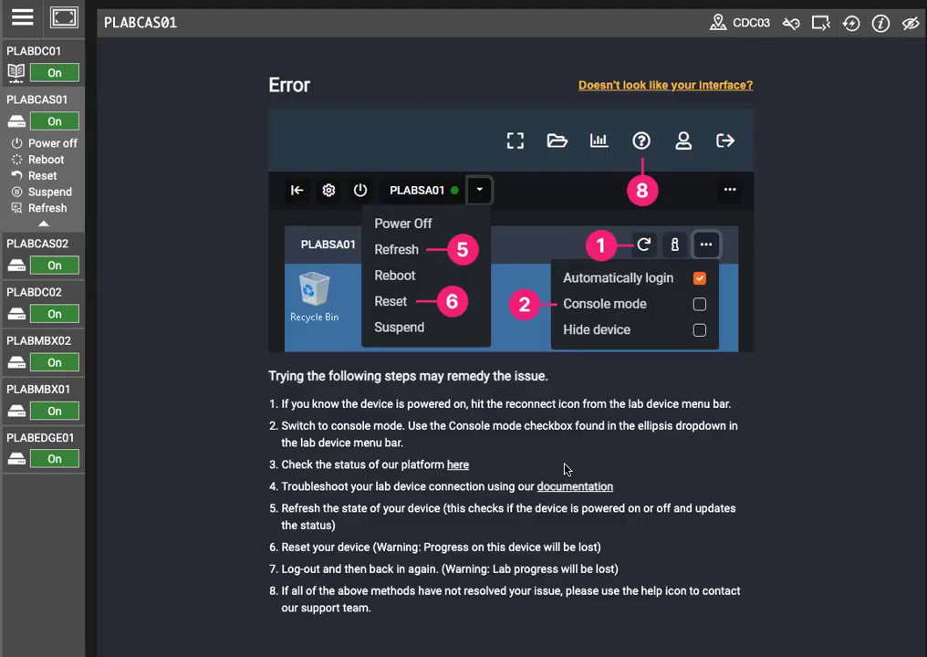
Step: Reconnect to PLABCAS01 and sign in as the recipient user with the account password
left_click(850, 24)
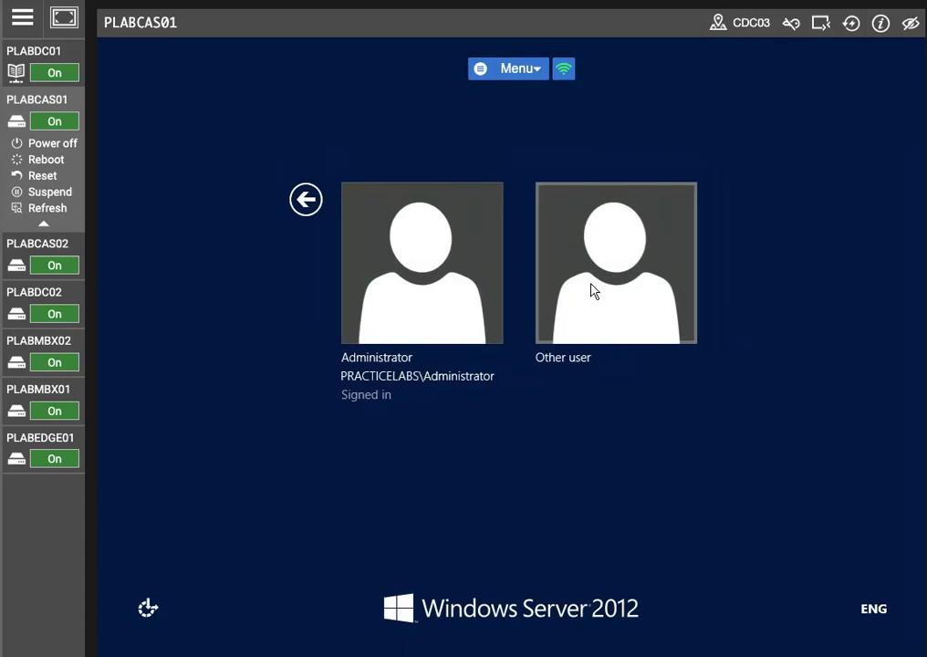
left_click(592, 292)
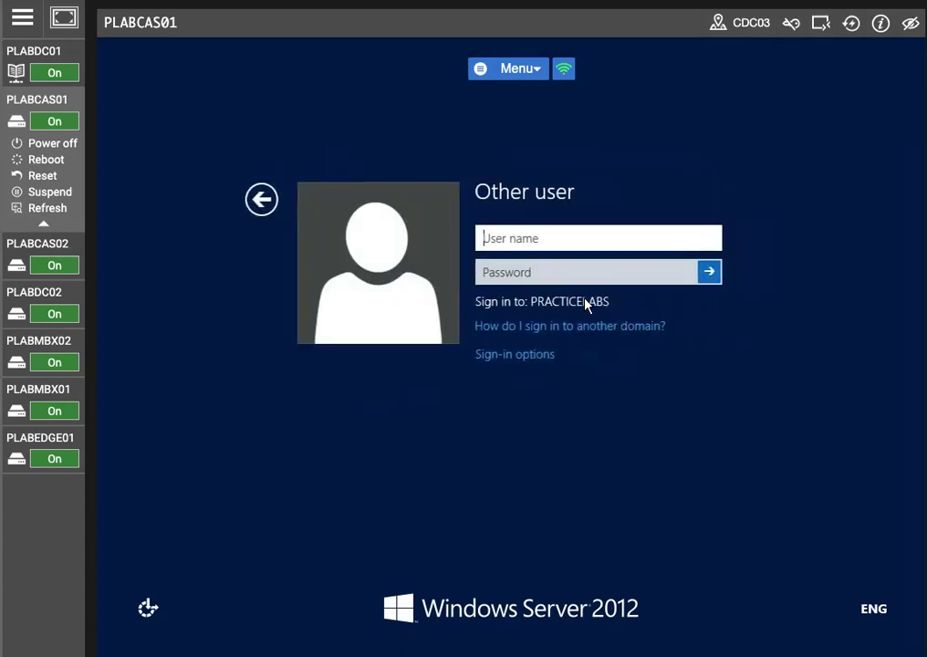
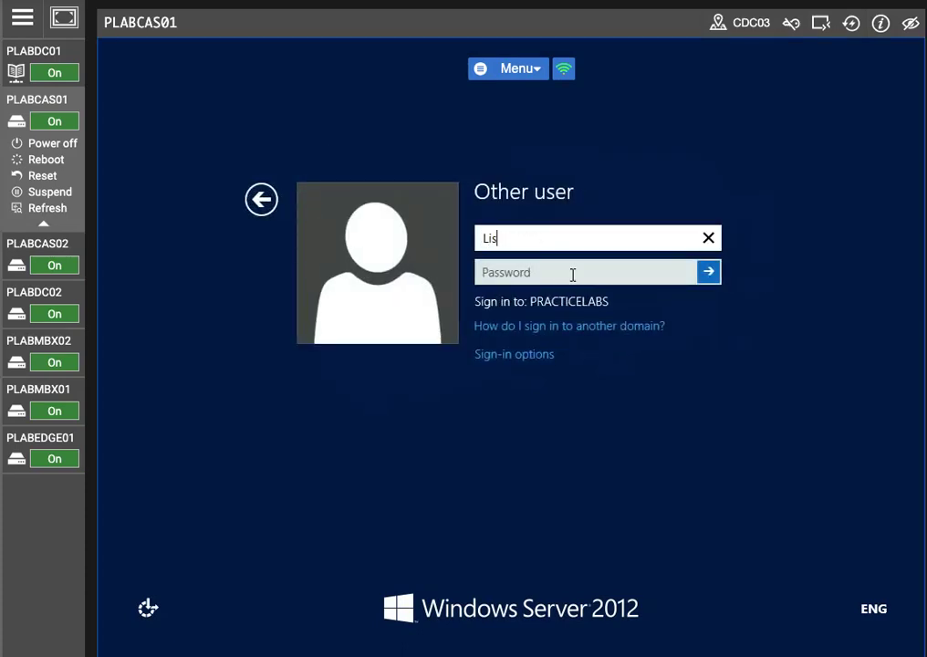
key("Tab")
type("Passw0rd")
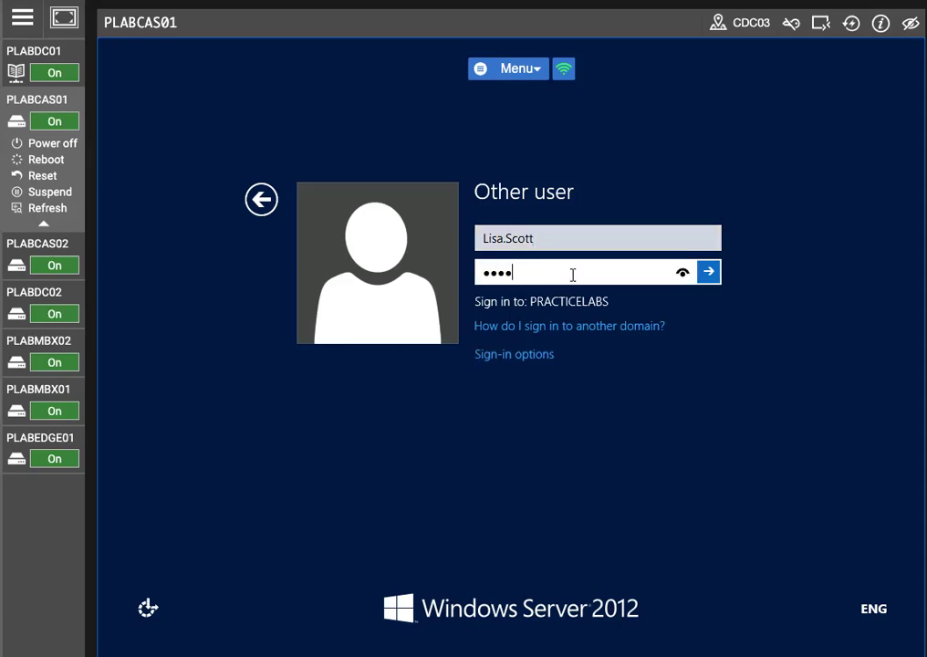
key("Return")
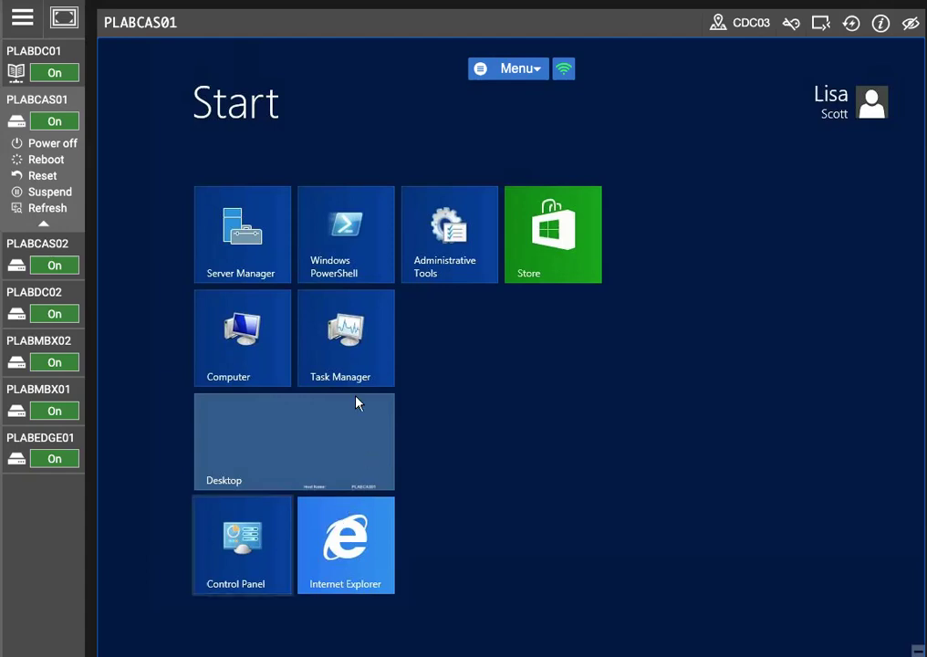
Step: Open Outlook 2013 from the All apps list
right_click(776, 598)
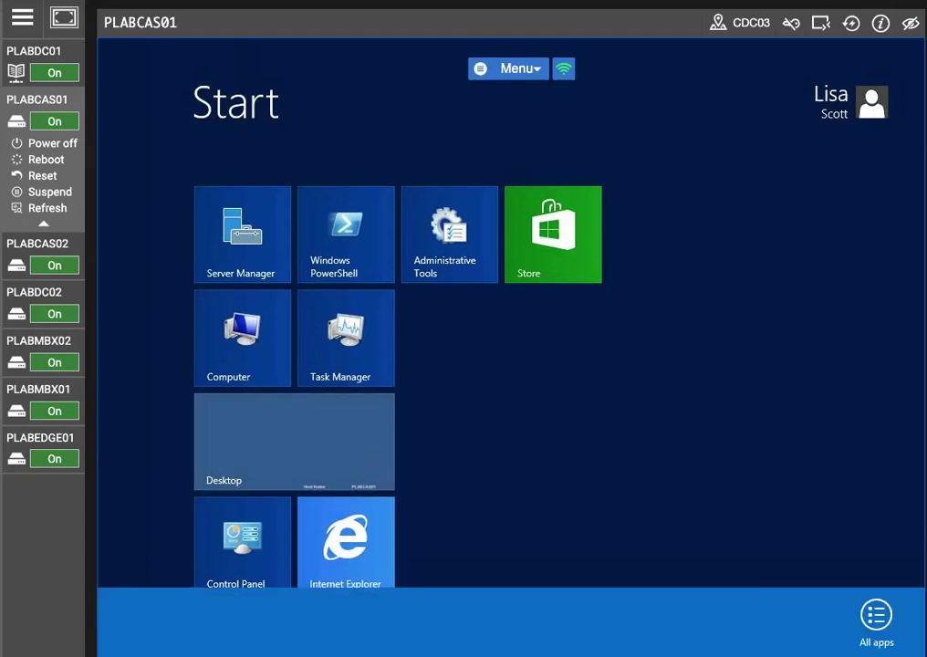
left_click(865, 632)
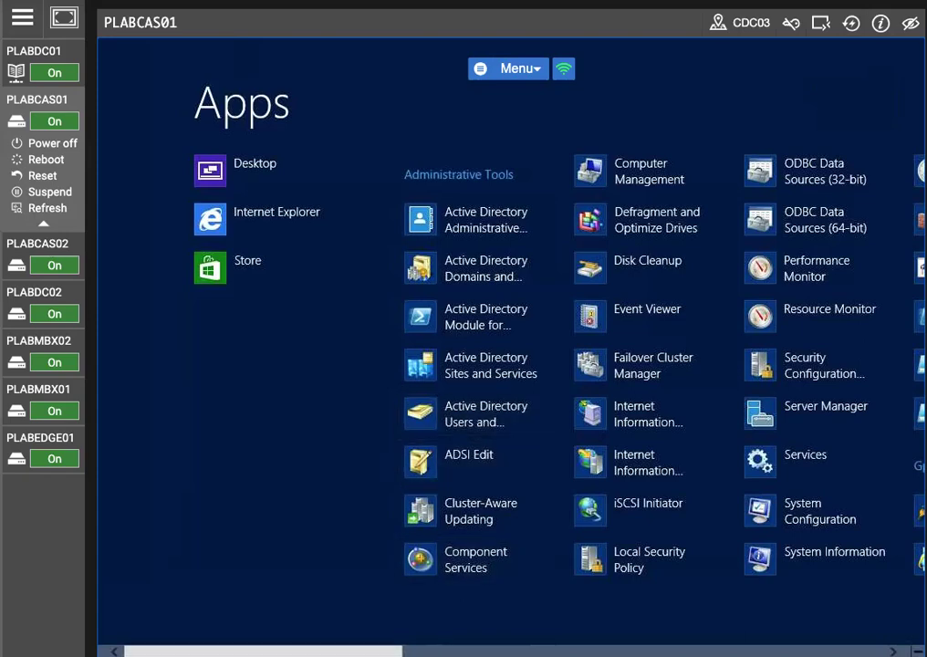
scroll(416, 612, "down", 5)
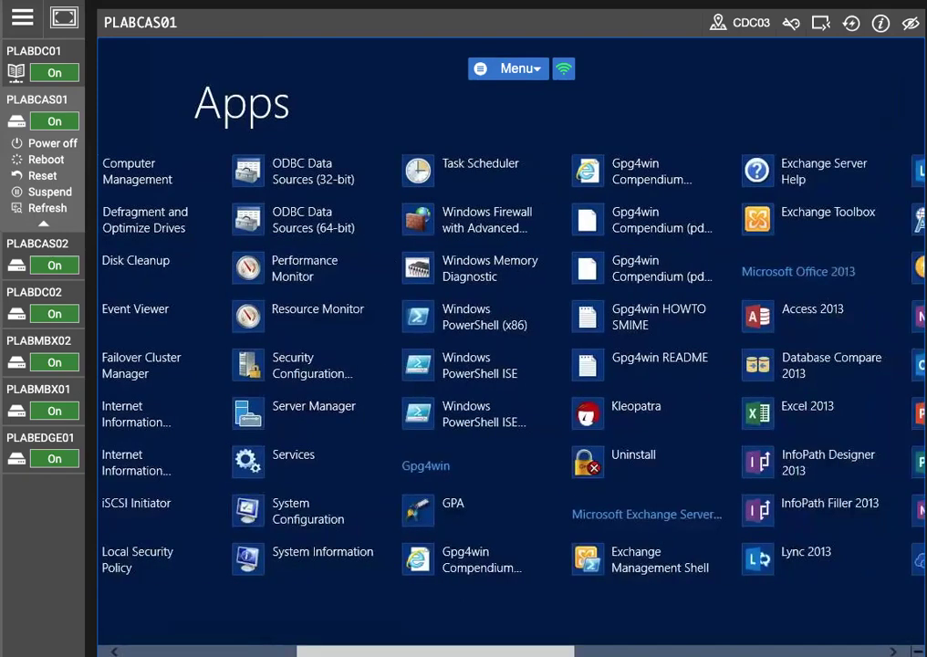
scroll(511, 365, "down", 3)
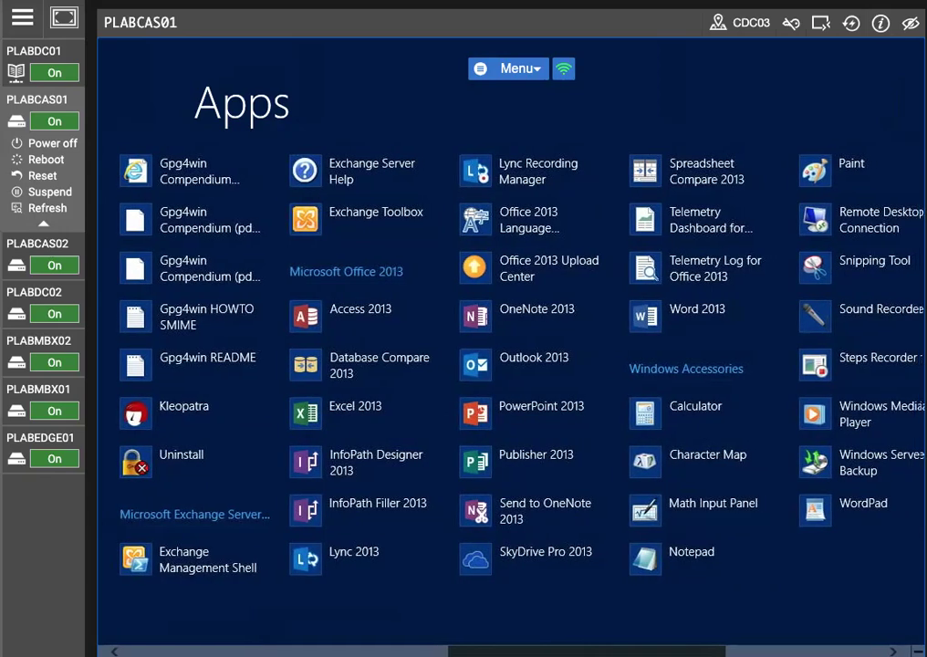
scroll(511, 365, "down", 1)
scroll(511, 365, "down", 2)
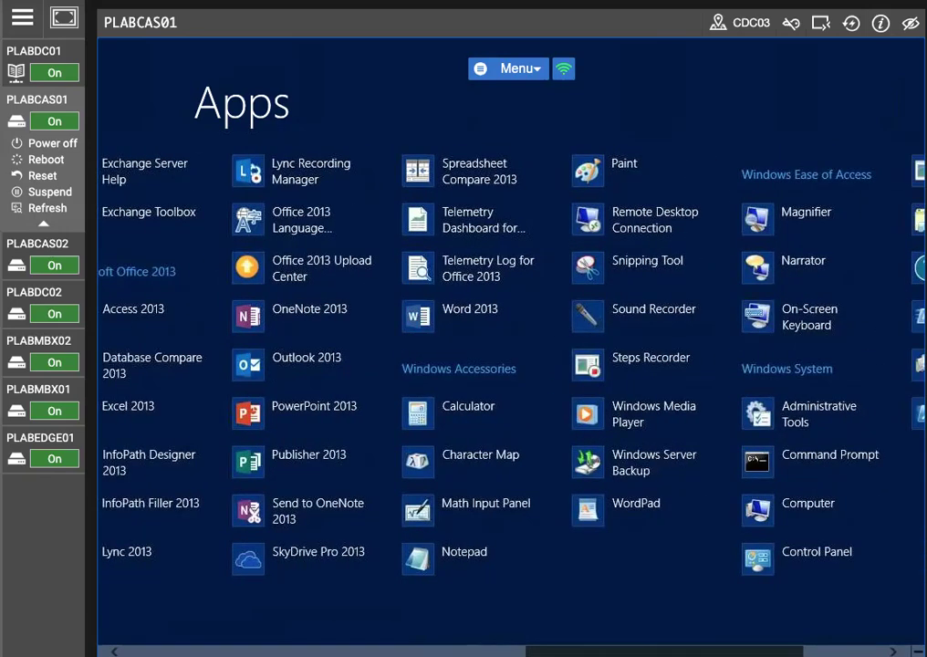
scroll(510, 365, "up", 2)
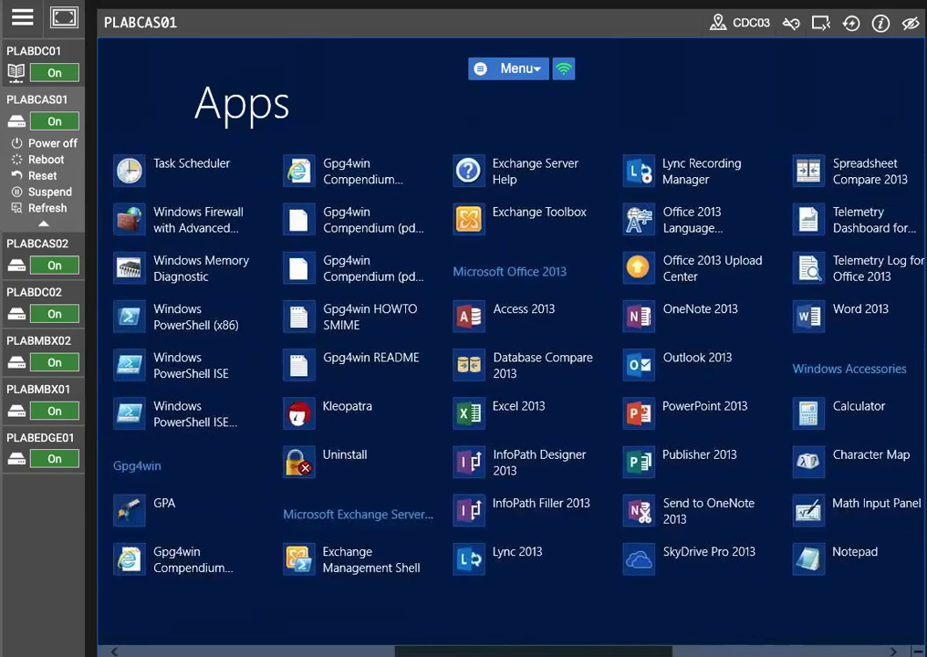
scroll(511, 365, "up", 2)
scroll(511, 365, "up", 4)
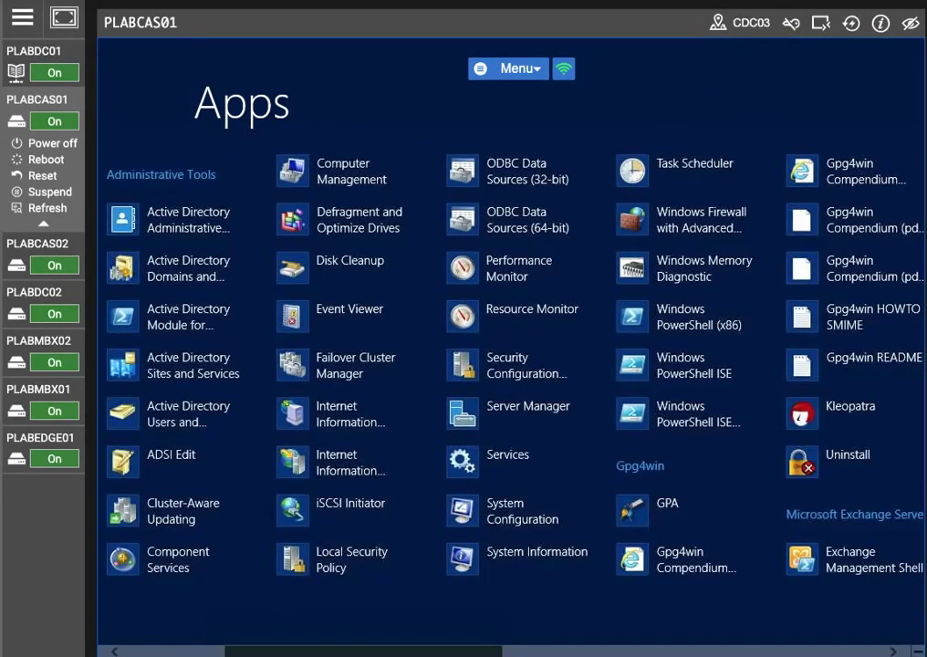
scroll(511, 365, "up", 3)
scroll(511, 365, "down", 6)
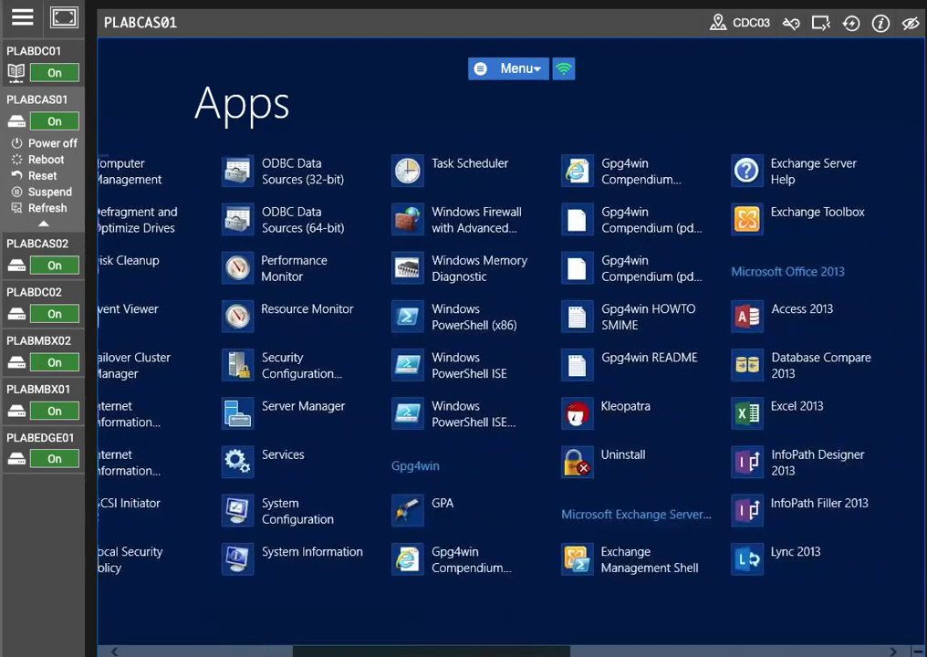
scroll(684, 625, "down", 5)
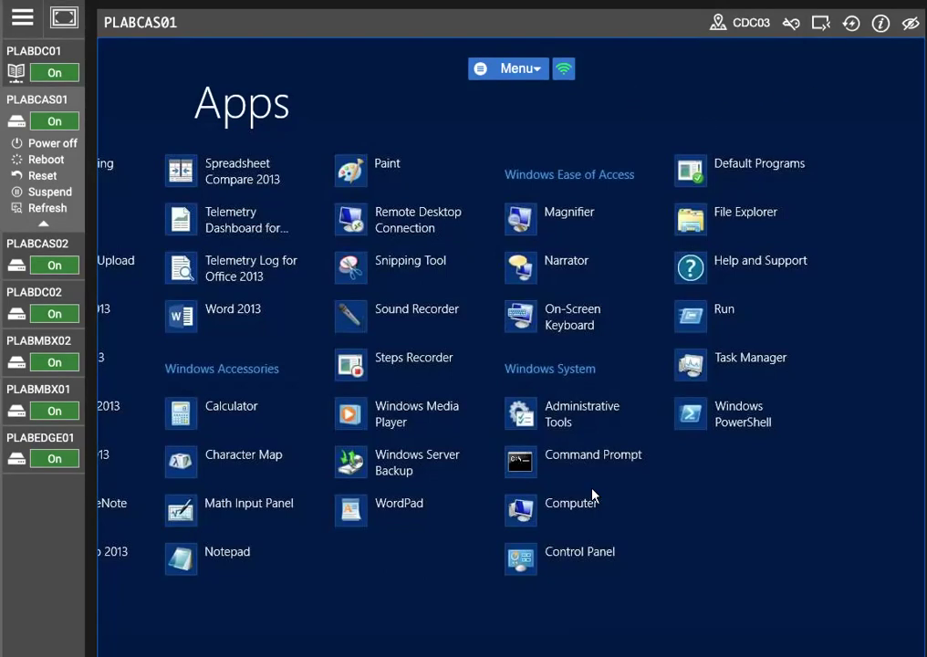
scroll(463, 365, "up", 3)
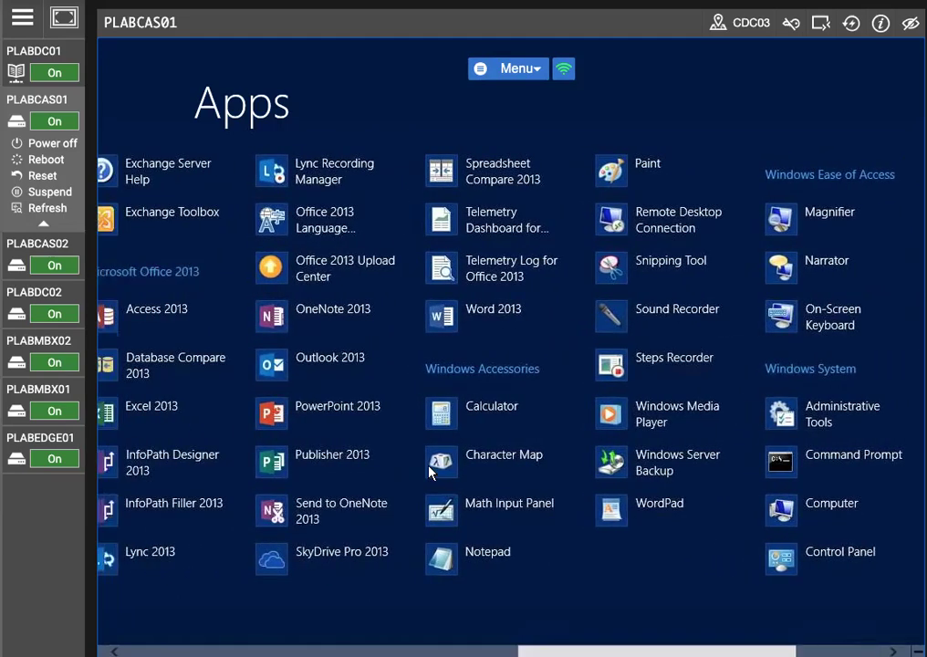
left_click(317, 370)
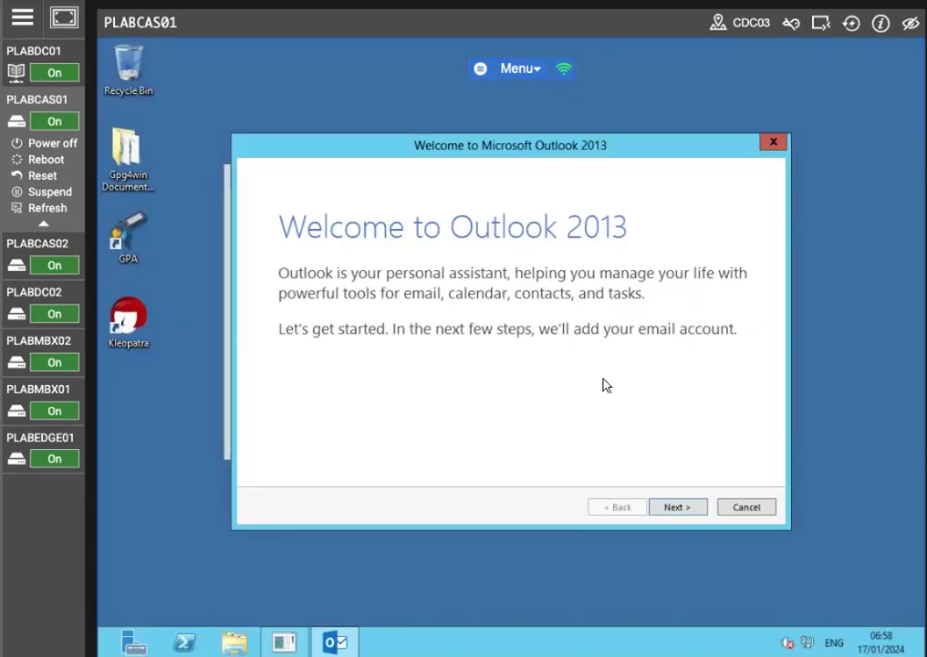
Step: Complete the Outlook account setup wizard, connecting the recipient's email account automatically
left_click(653, 507)
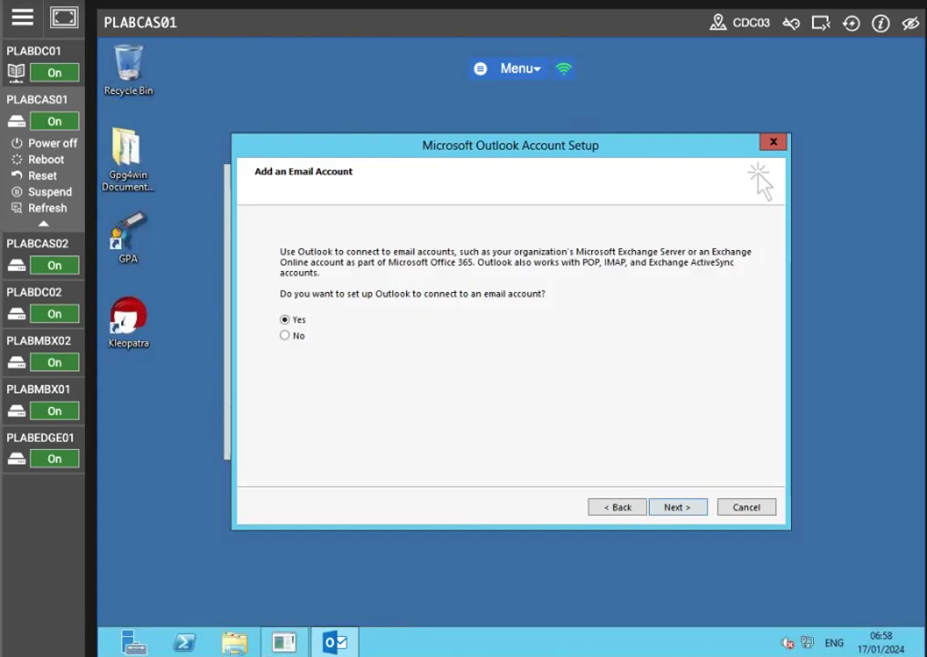
left_click(670, 507)
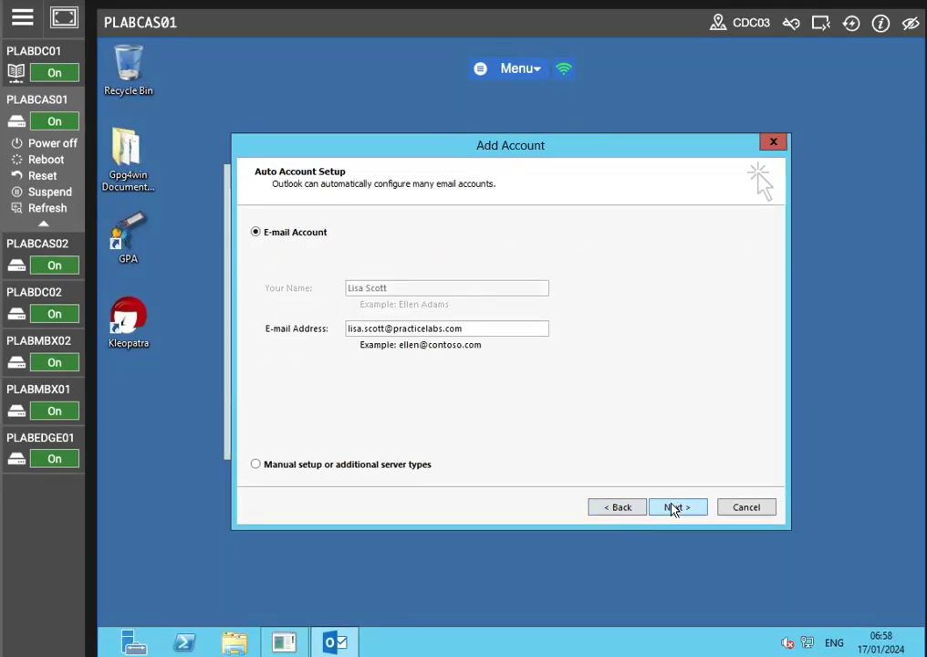
left_click(672, 507)
left_click(468, 428)
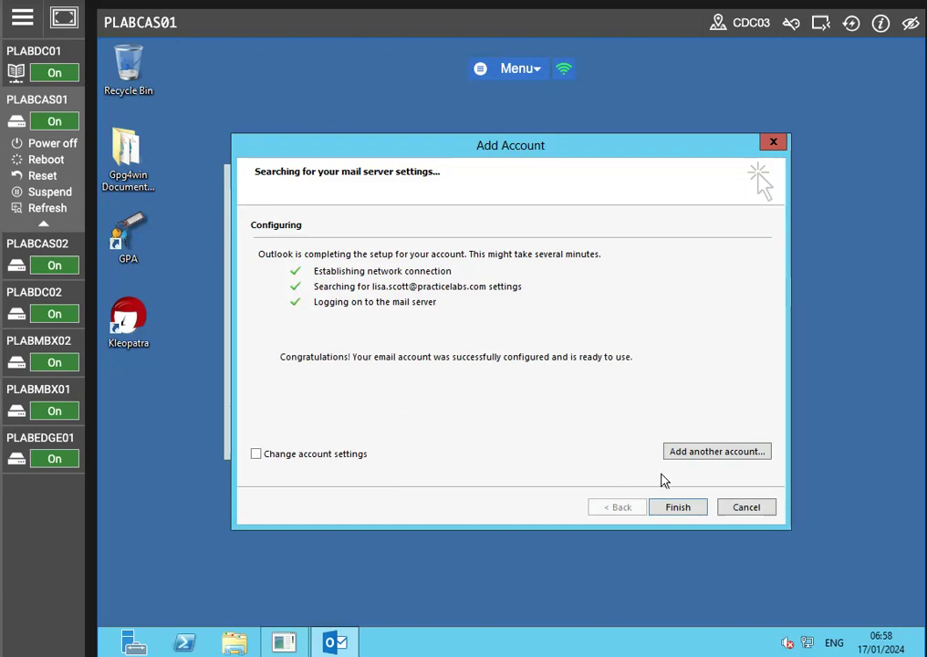
left_click(686, 507)
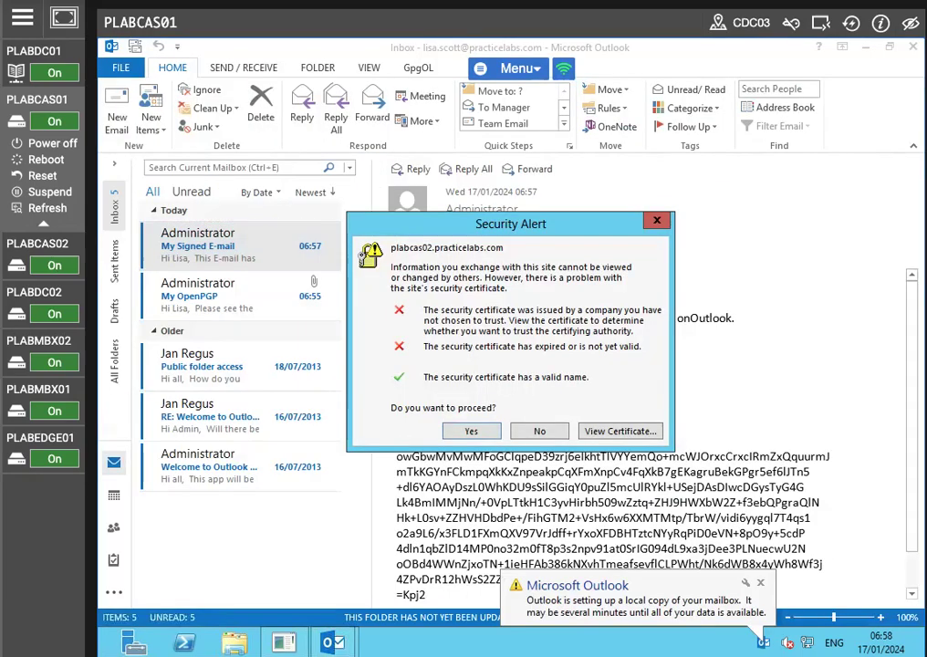
Step: Accept the server security certificate and choose Ask me later for Office updates
left_click(469, 432)
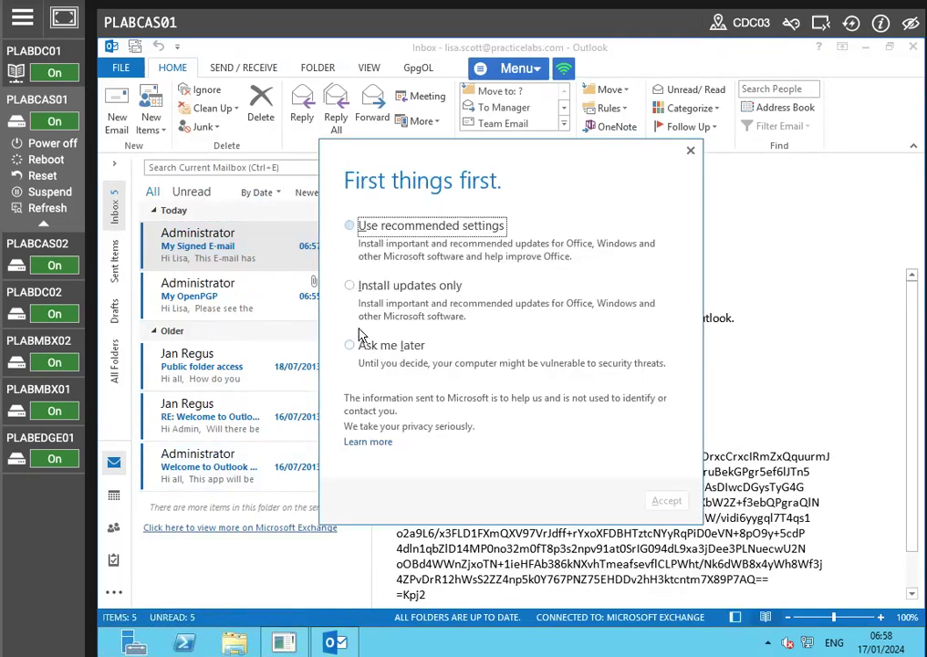
left_click(369, 345)
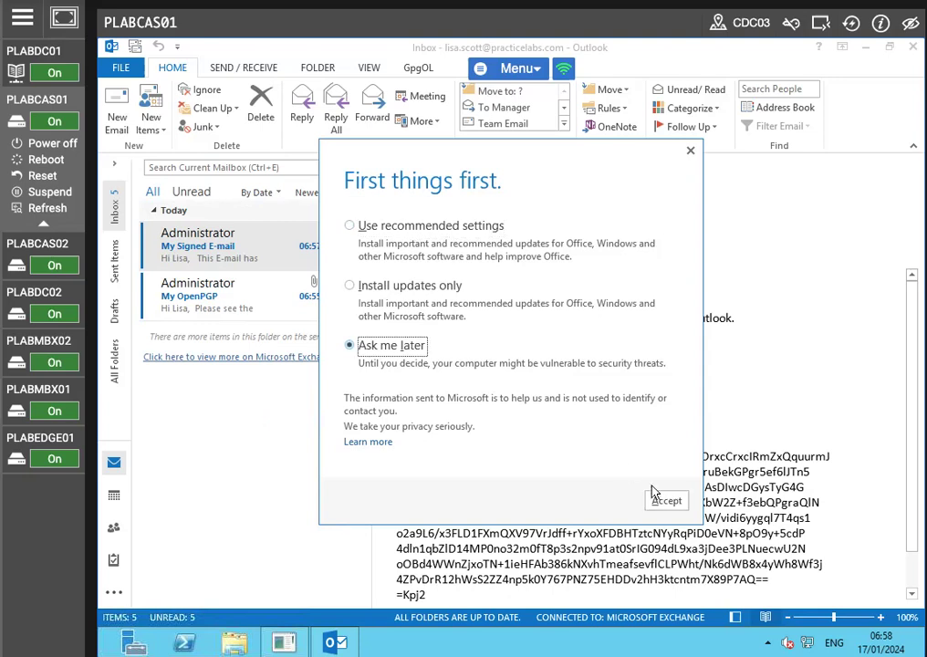
left_click(666, 500)
Step: Open the received signed email in its own maximized window and review its PGP message, then close it
mouse_move(114, 495)
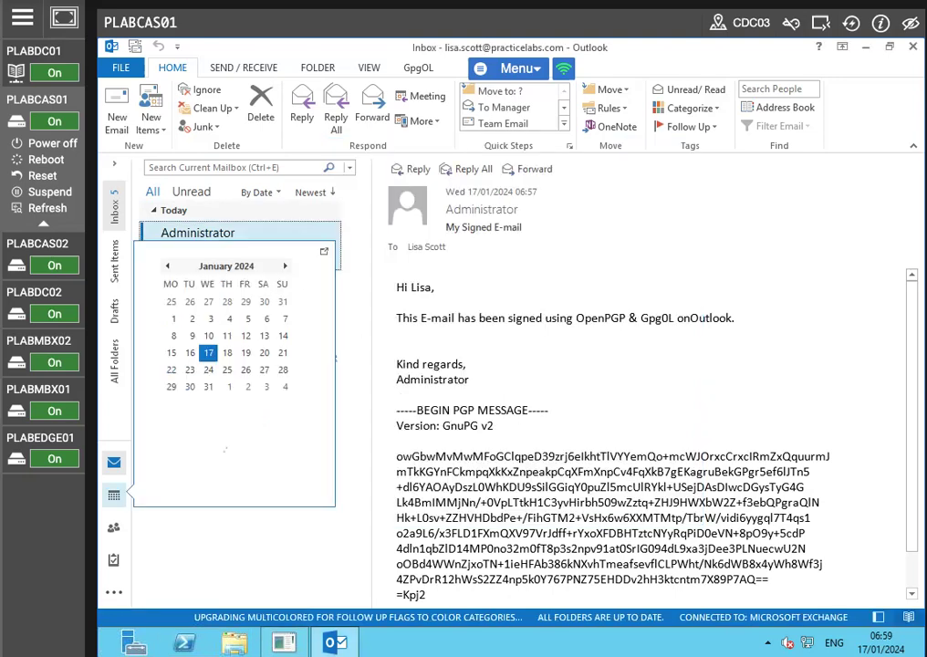
mouse_move(114, 559)
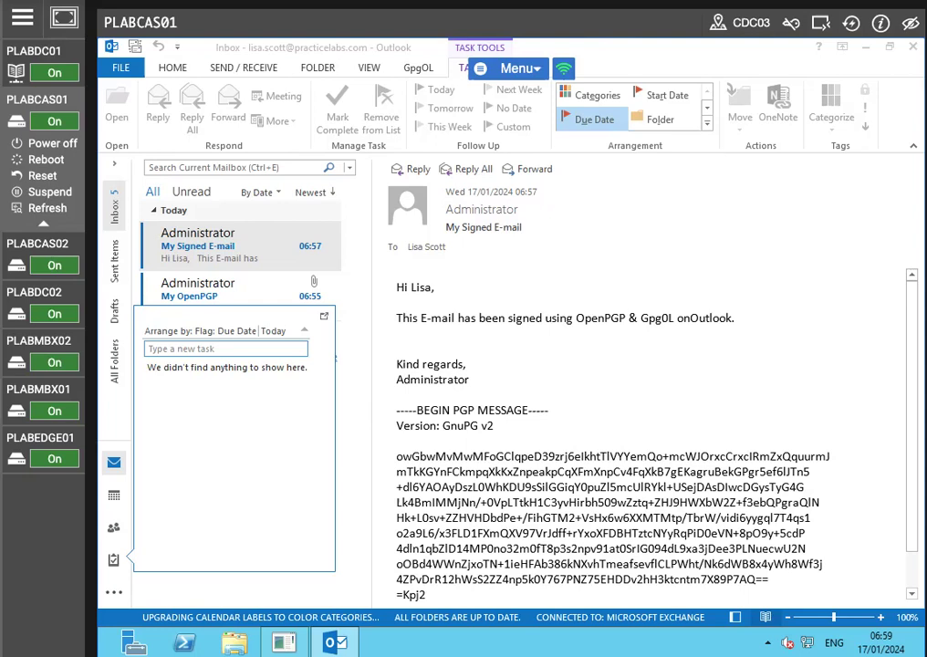
left_click(245, 254)
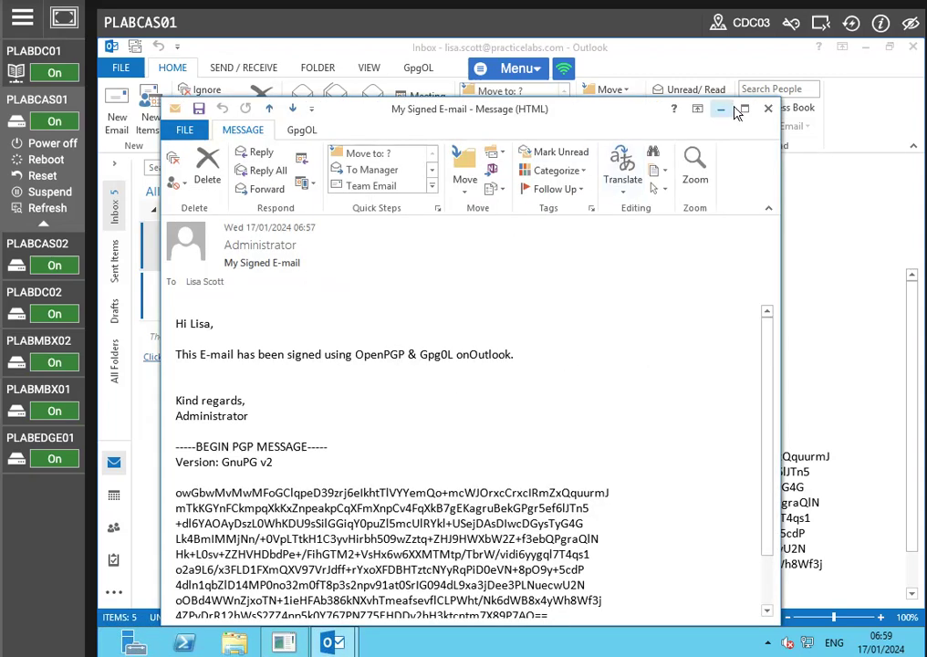
left_click(742, 111)
scroll(364, 393, "down", 1)
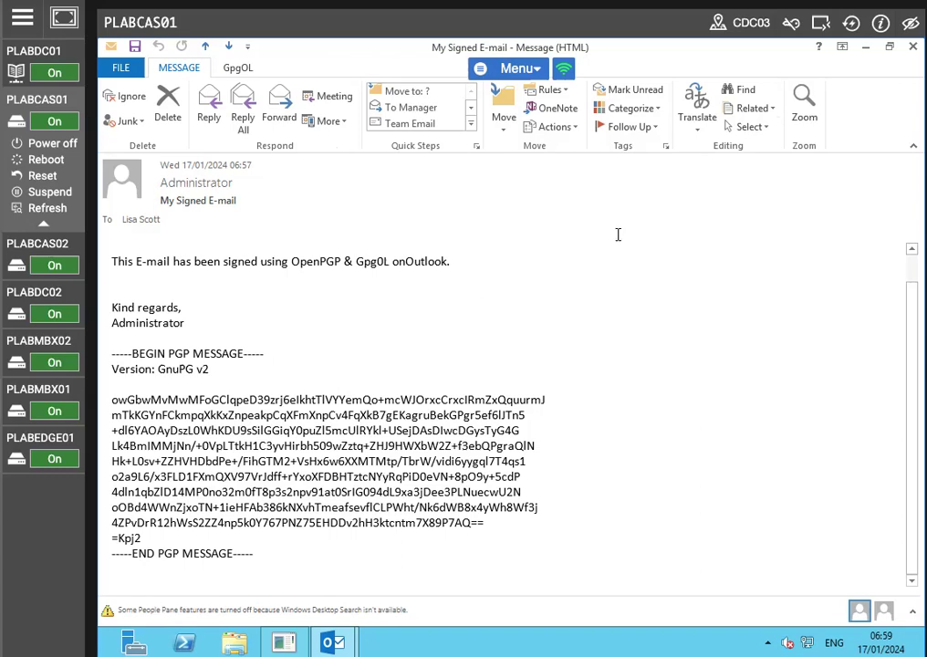
key("Escape")
Step: Open the My OpenPGP email and save its .asc certificate attachment to the Desktop
left_click(241, 305)
double_click(240, 301)
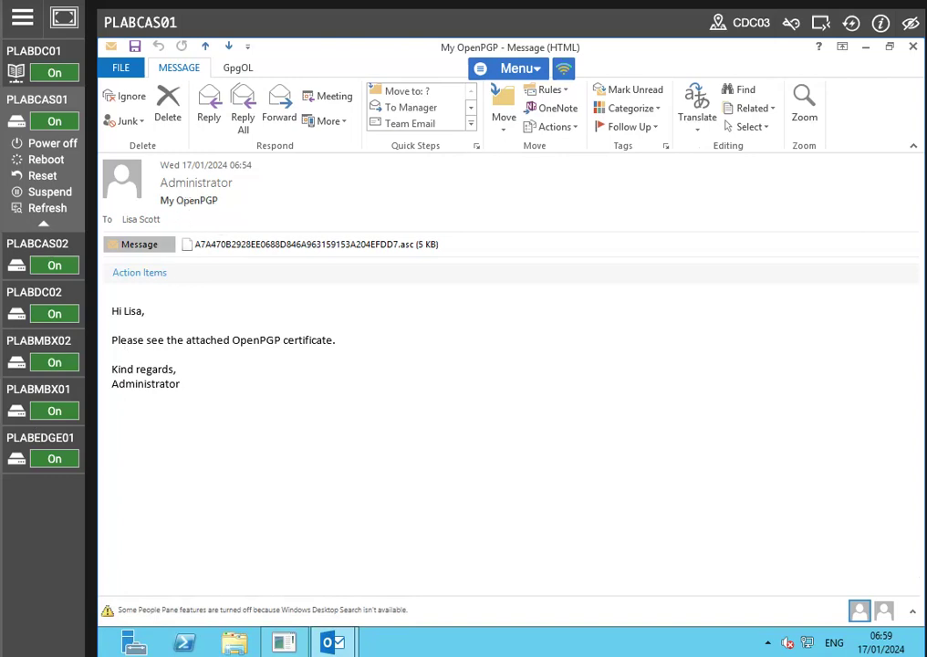
right_click(234, 244)
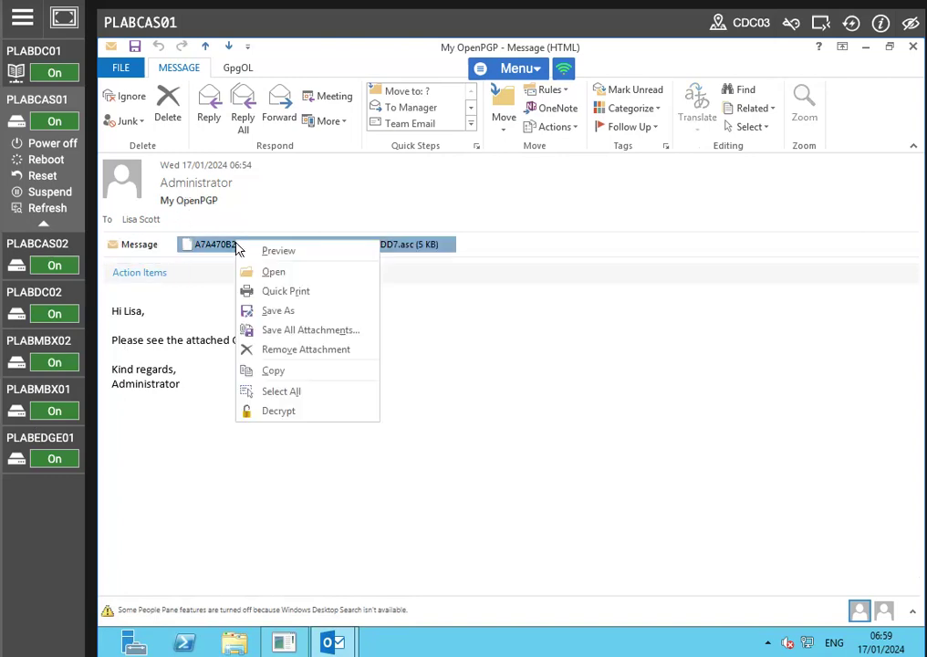
left_click(293, 311)
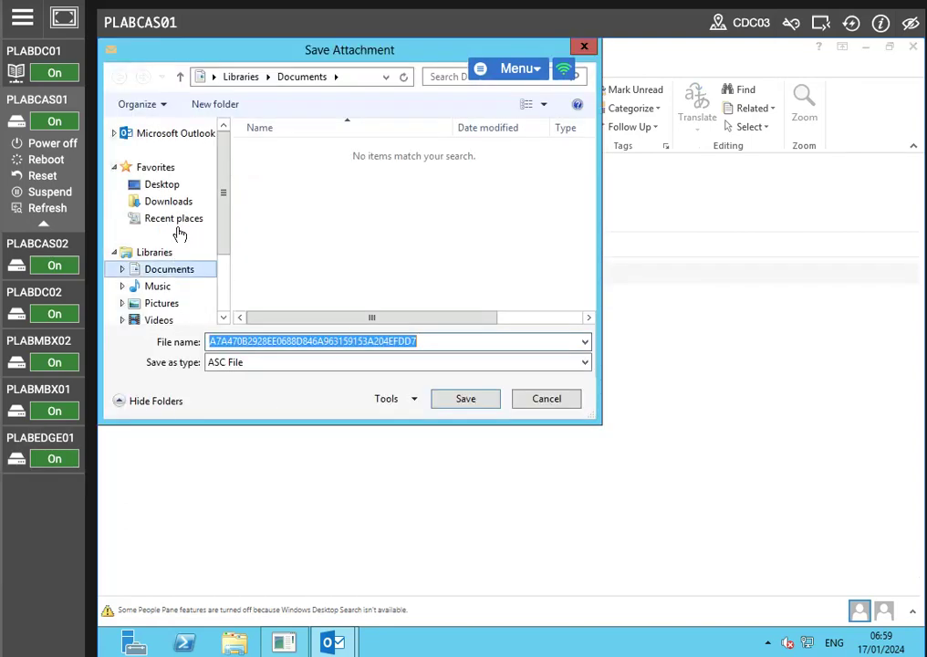
left_click(165, 186)
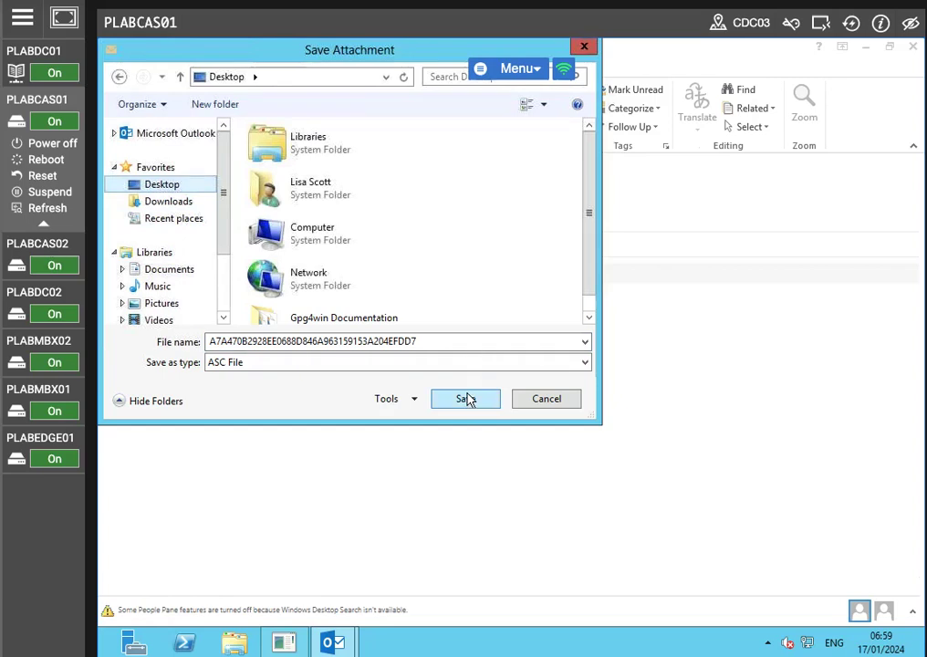
left_click(466, 398)
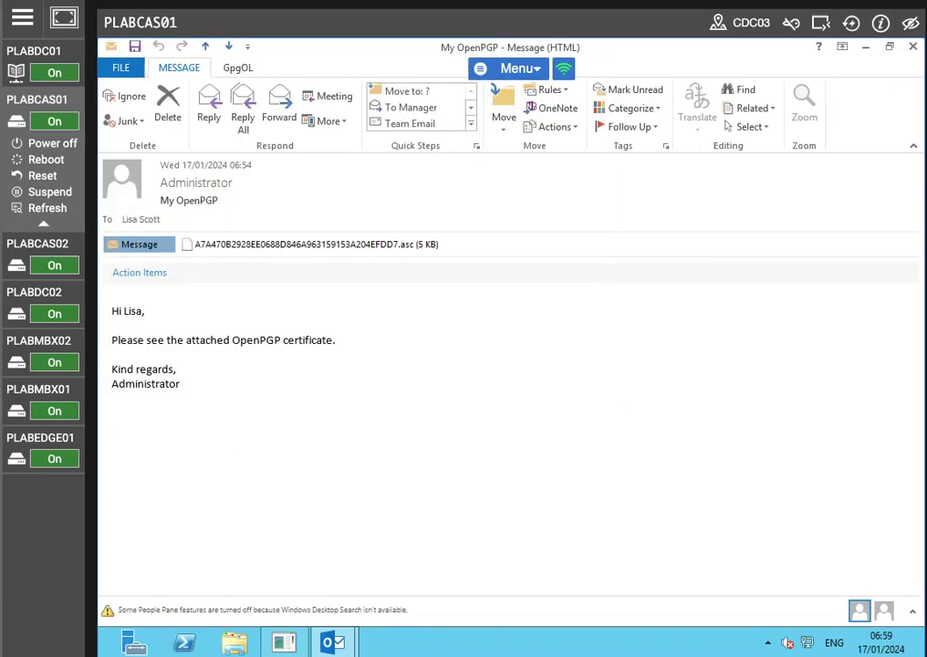
Step: Close the message, minimize Outlook, and launch Kleopatra from the desktop
left_click(912, 47)
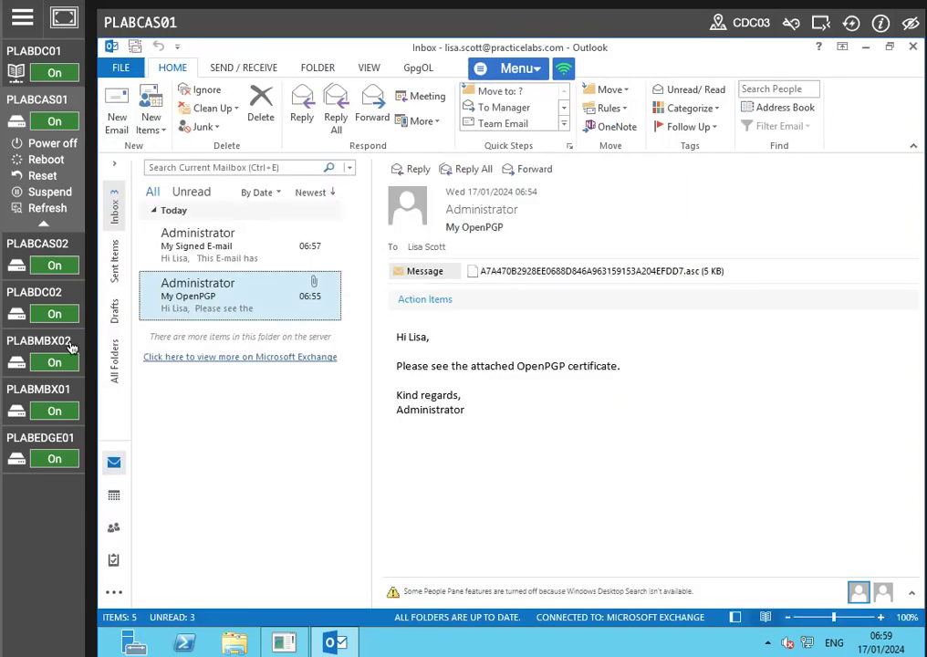
left_click(239, 242)
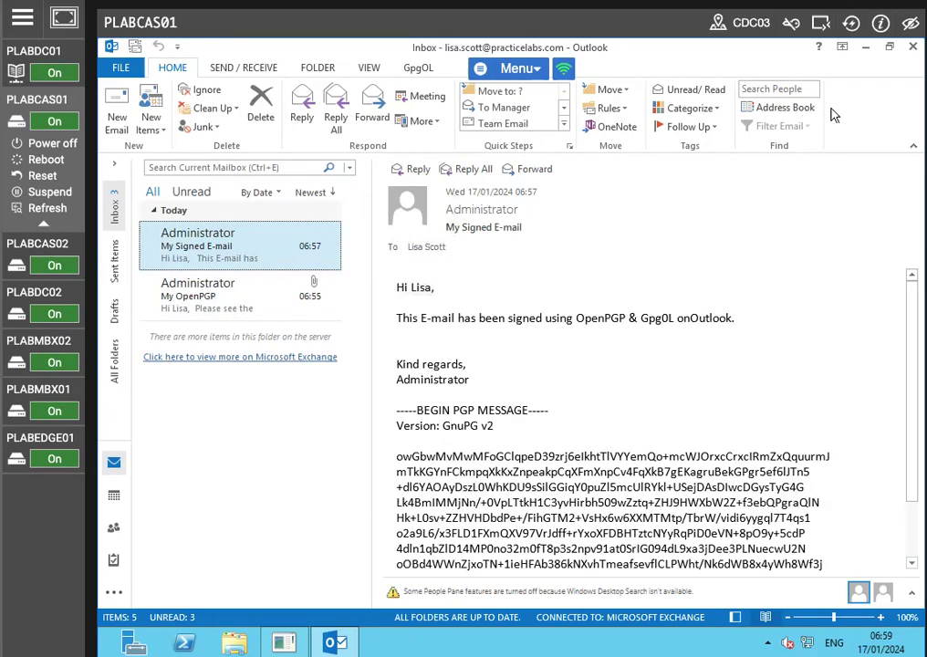
left_click(865, 47)
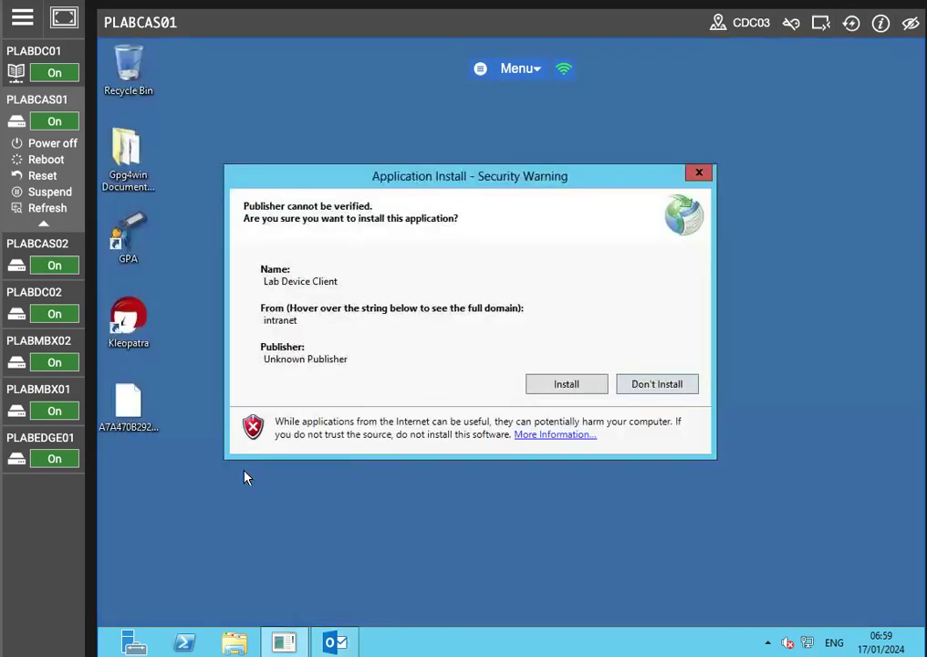
left_click(556, 383)
double_click(128, 321)
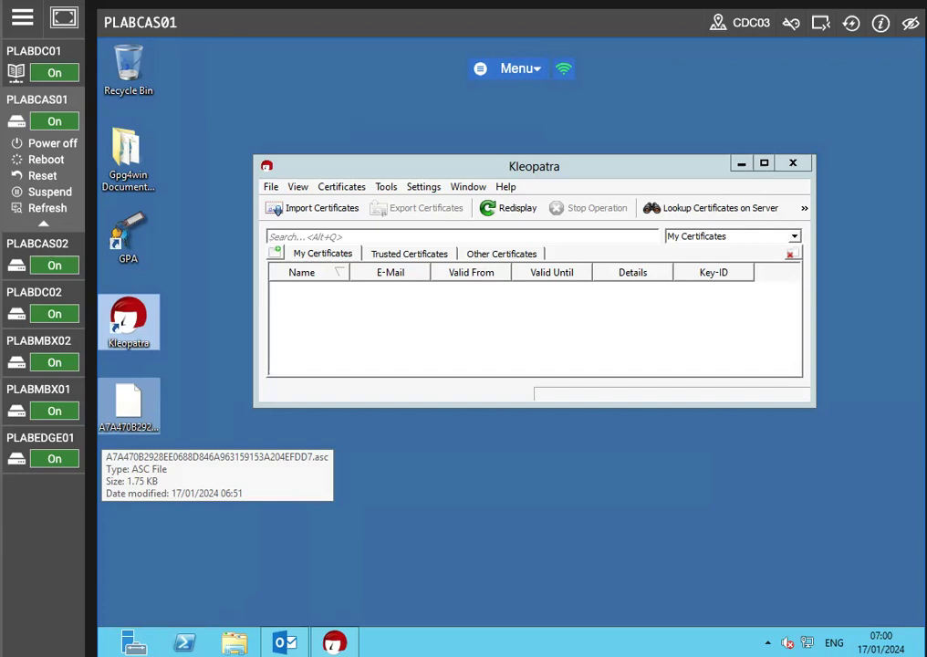
Step: Start creating a new personal OpenPGP key pair certificate and enter the recipient's full name
left_click(271, 187)
left_click(302, 214)
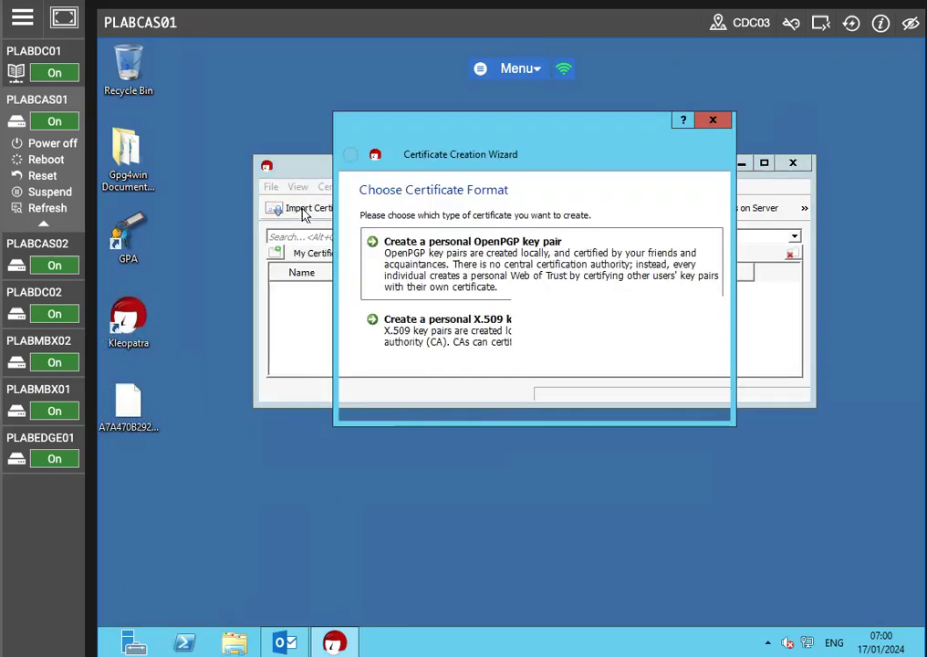
left_click(613, 406)
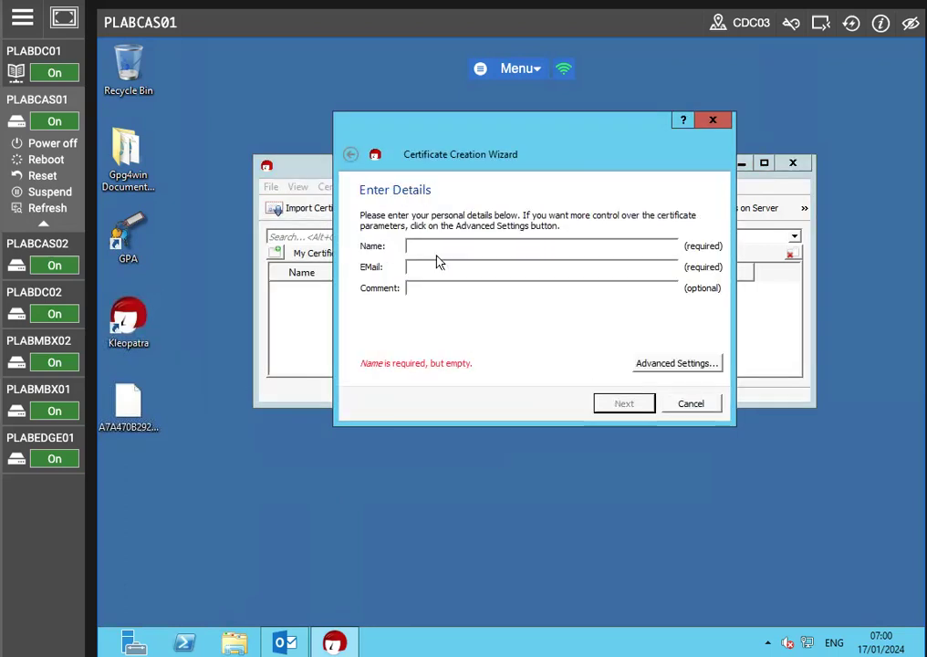
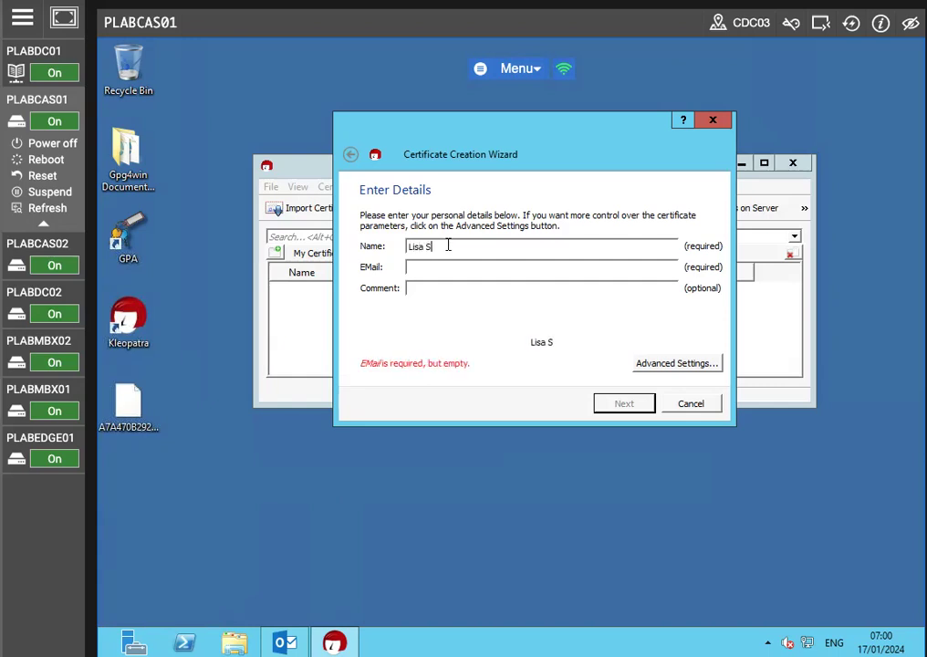
key("Tab")
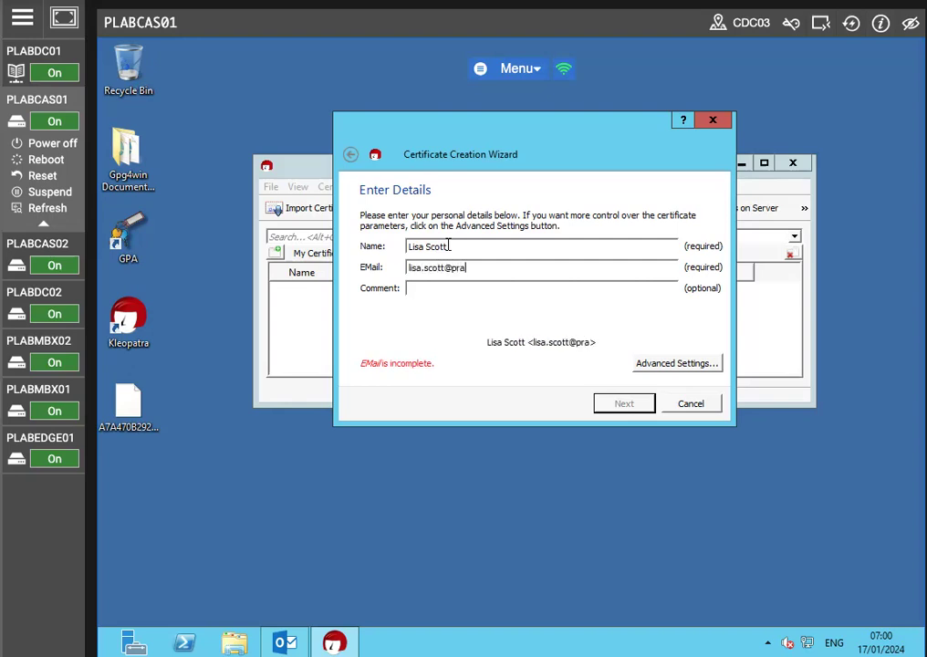
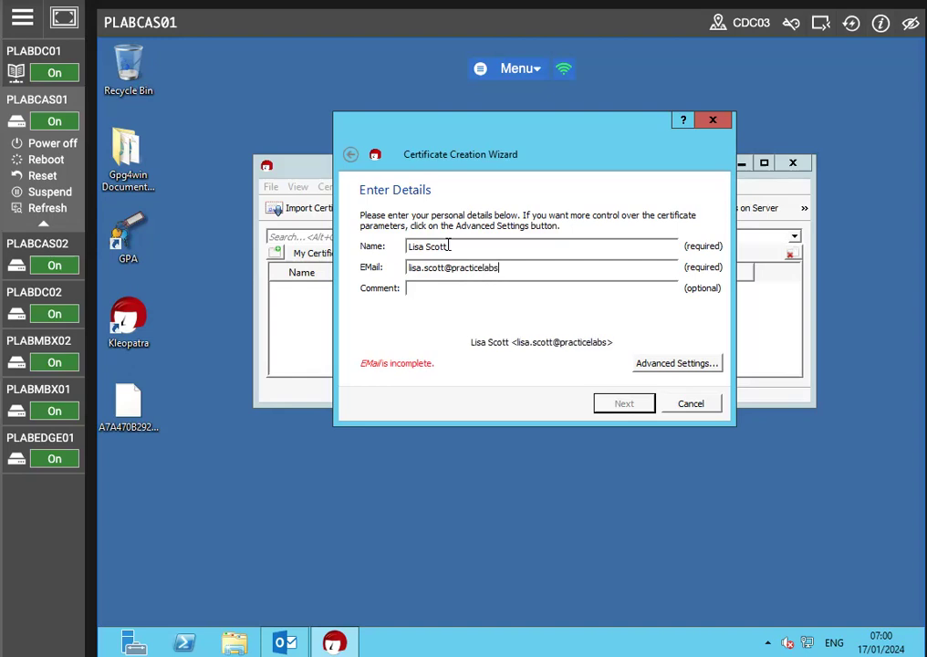
Step: Enter the recipient's email address and the comment "This is a test email address."
key("Tab")
type("This is a")
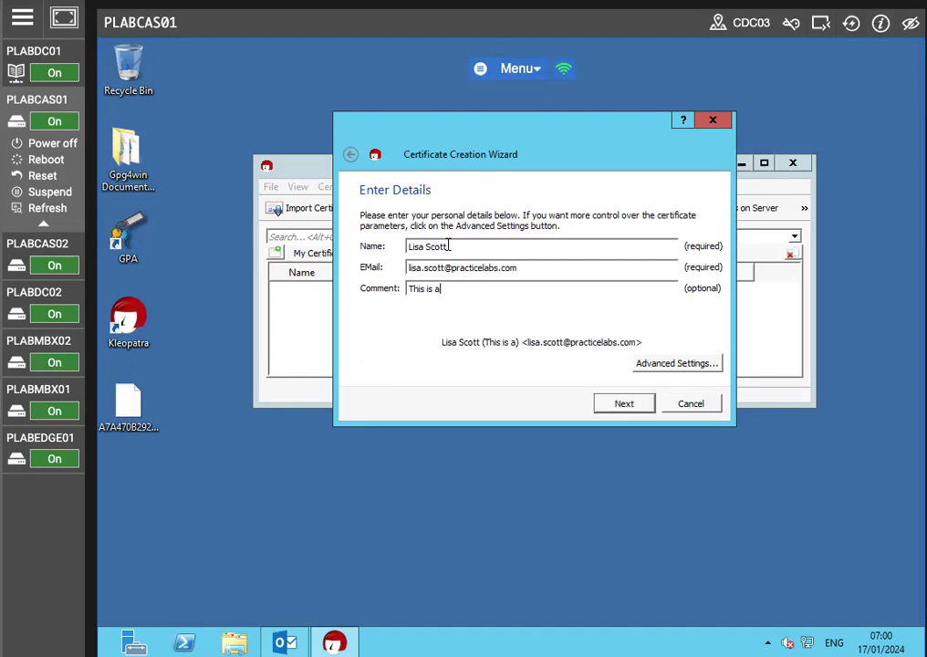
type(" test email address")
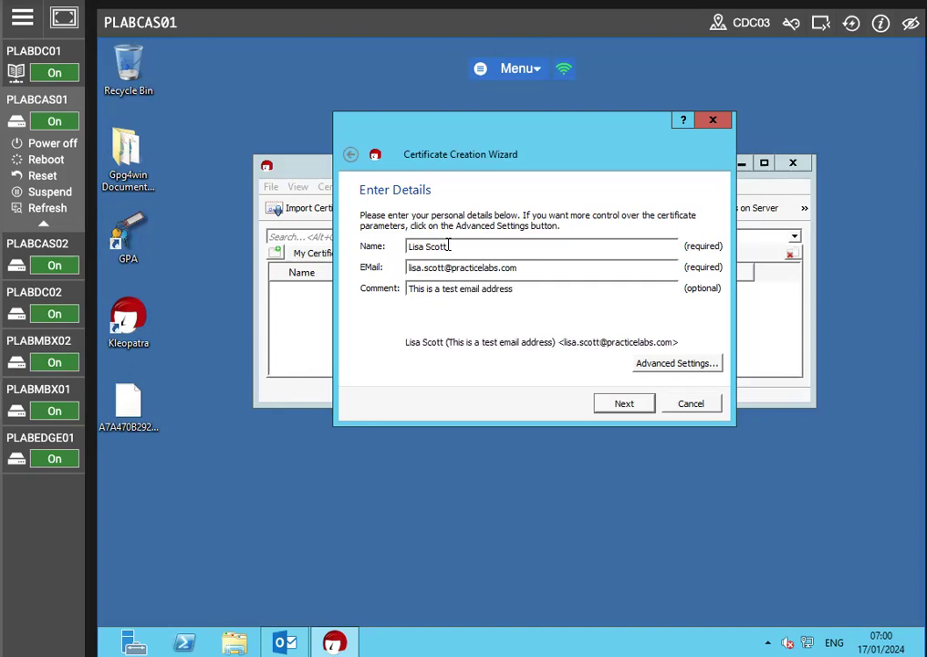
type(".")
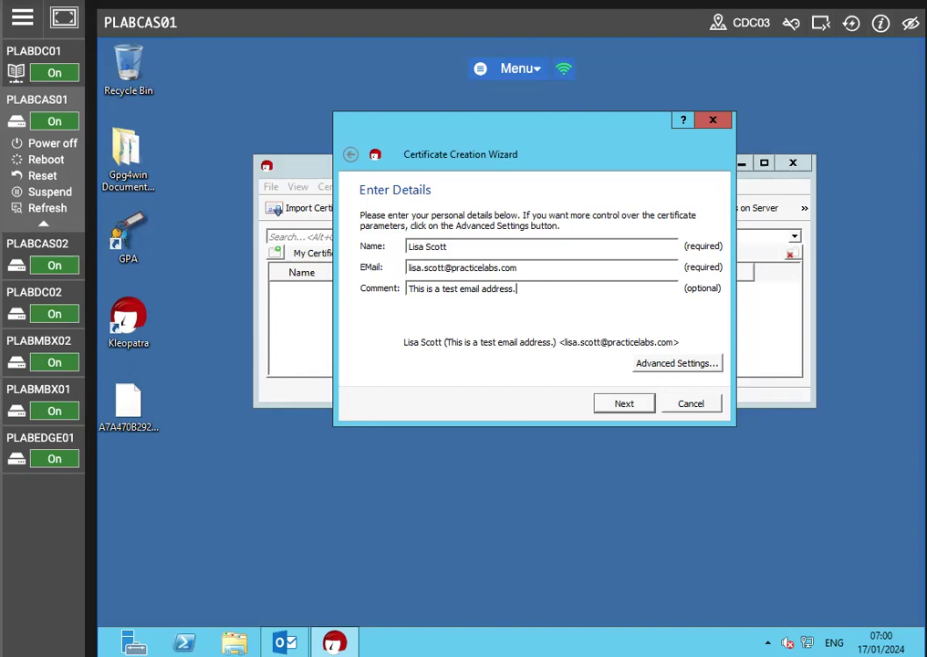
Step: Check the advanced key settings, review all certificate parameters, and create the key
left_click(677, 363)
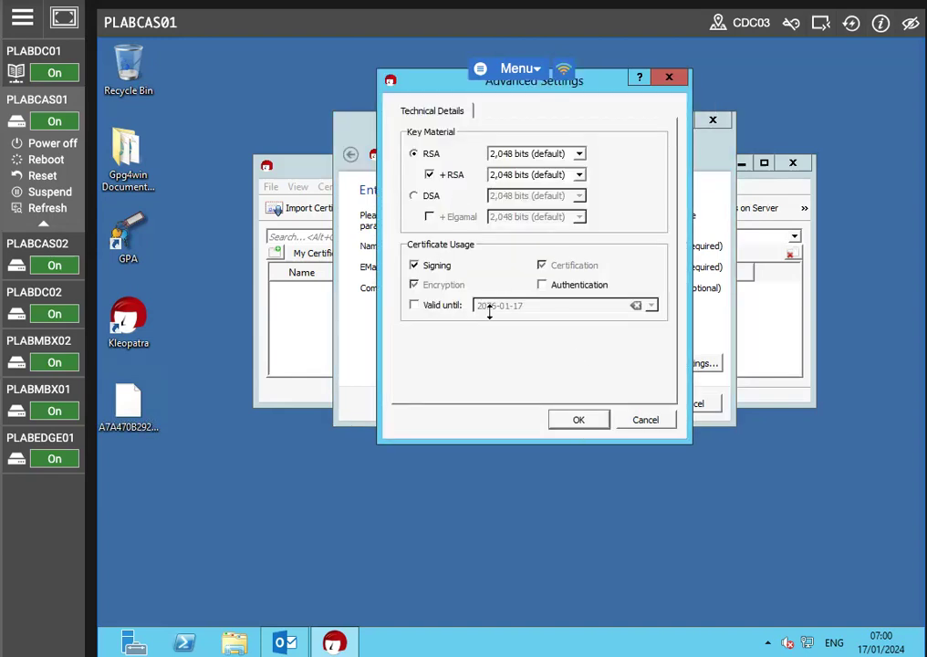
left_click(579, 419)
left_click(617, 405)
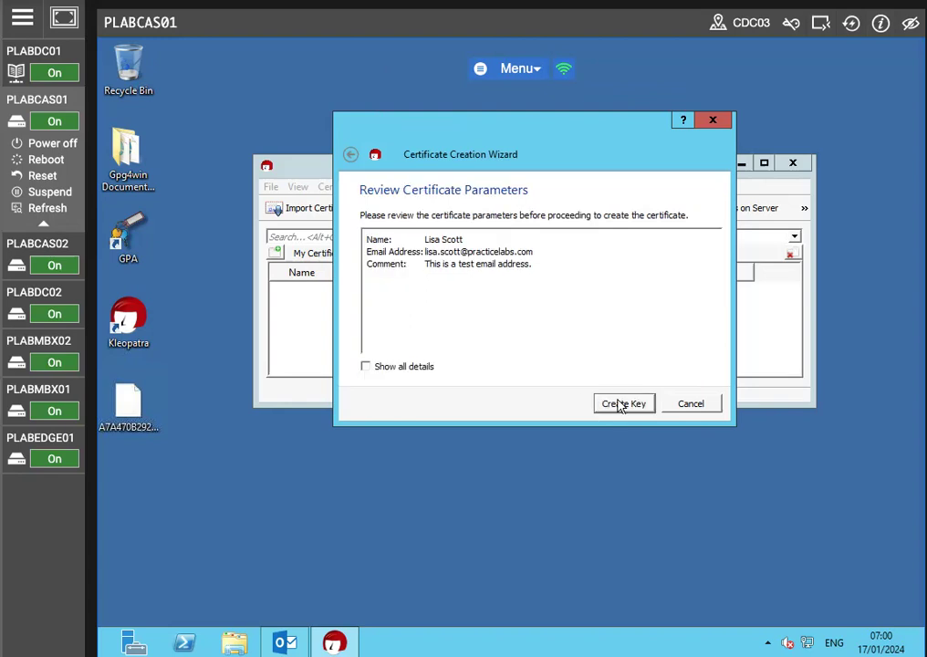
left_click(365, 366)
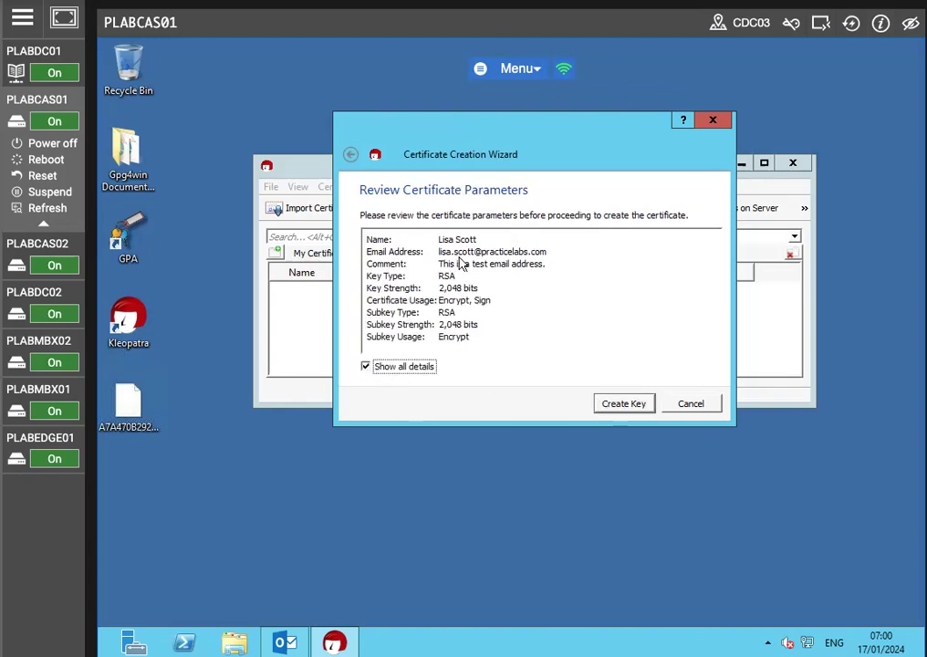
left_click(624, 403)
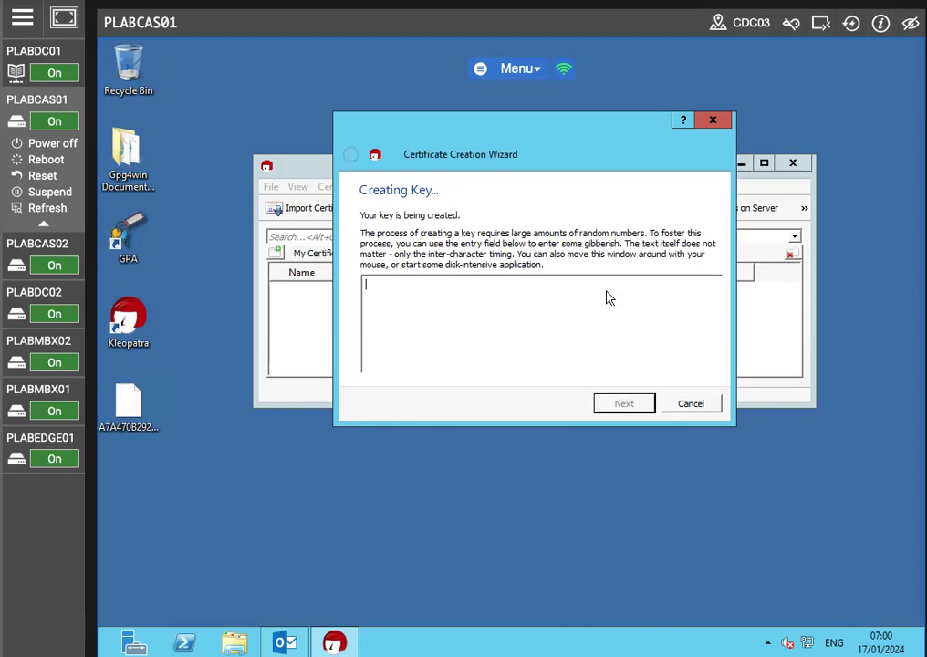
Step: Enter and confirm the passphrase for the new key
type("••••••••")
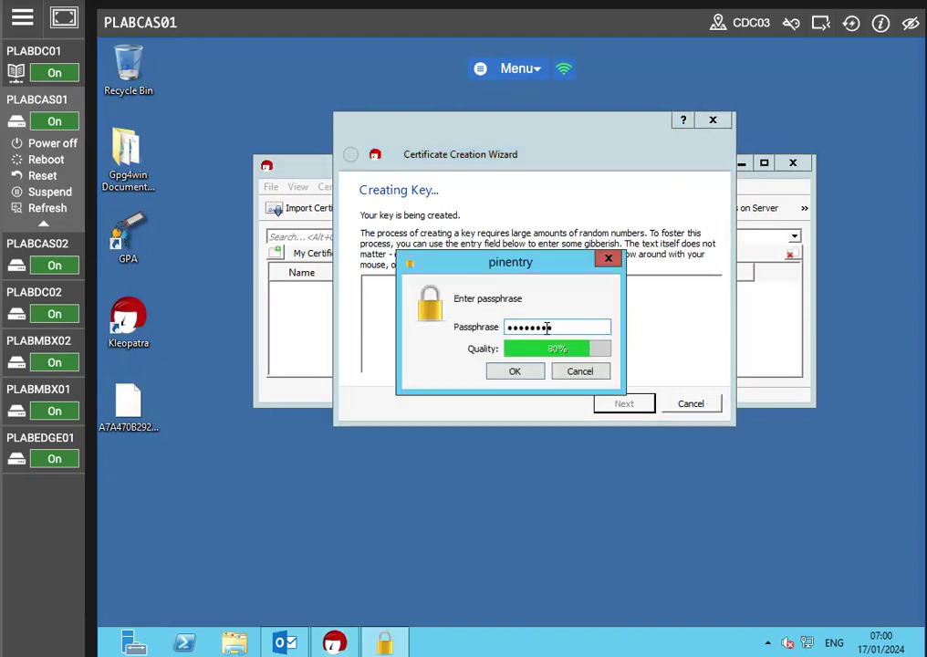
key("Return")
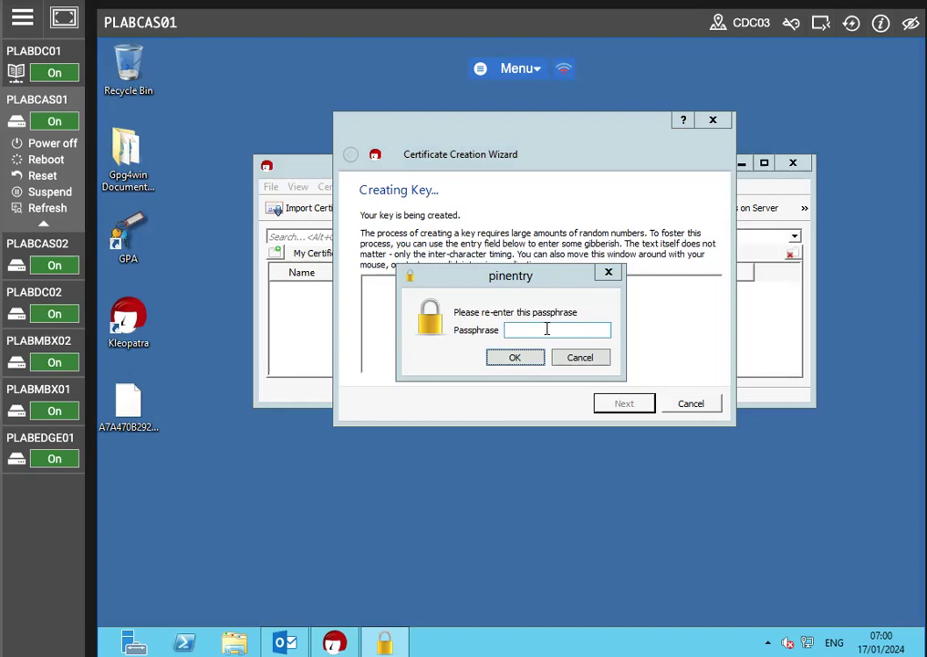
type("••••••••")
key("Return")
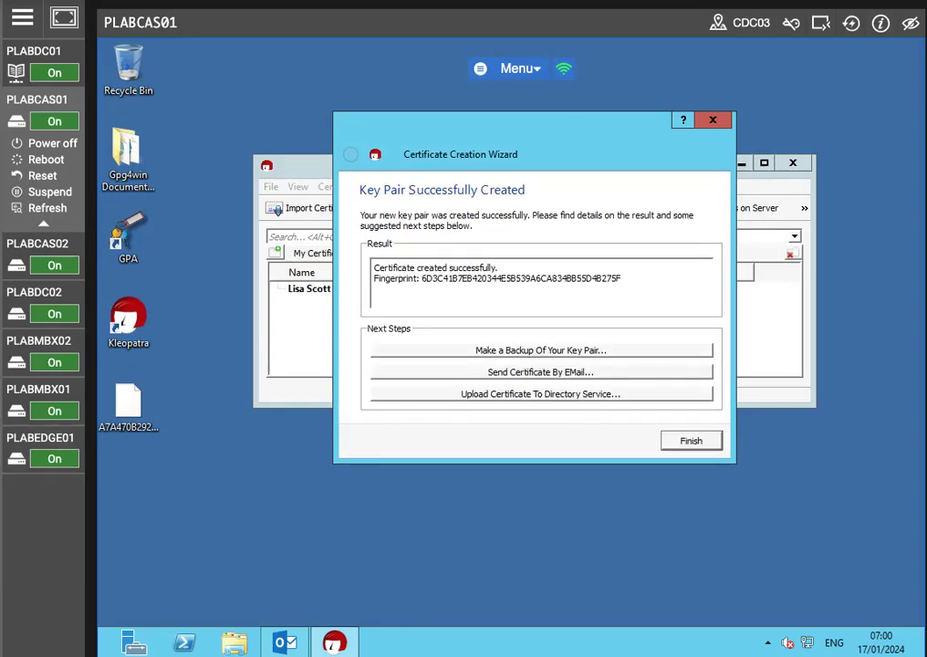
Step: Skip the key pair backup, finish the certificate creation wizard, and select the new personal certificate
left_click(511, 351)
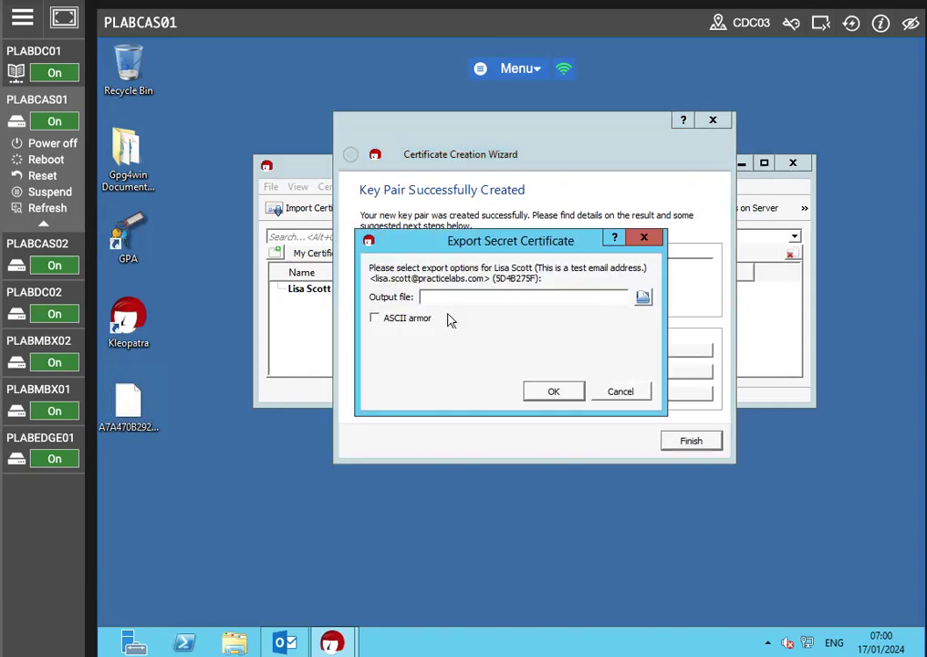
left_click(620, 393)
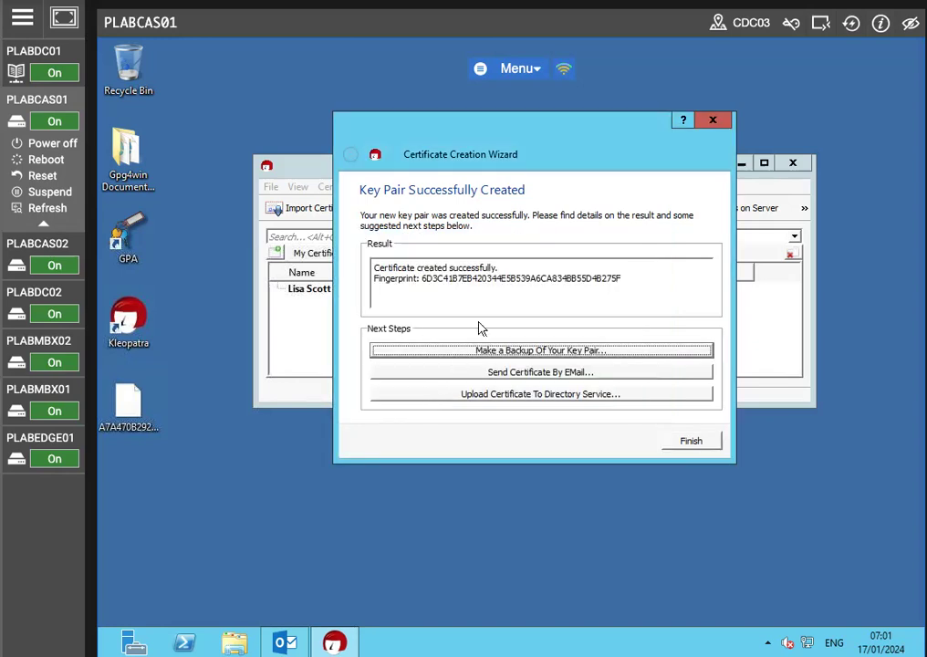
left_click(686, 441)
left_click(383, 290)
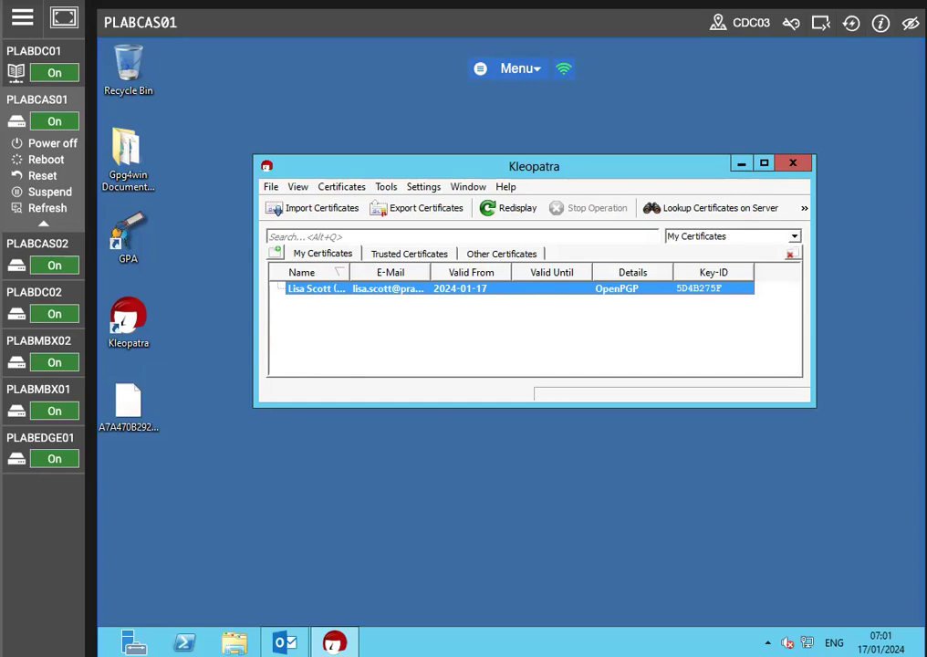
Step: Import the sender's certificate file A7A470B2928EE0688D846A963159153A204EFDD7.asc from the Desktop
left_click(320, 209)
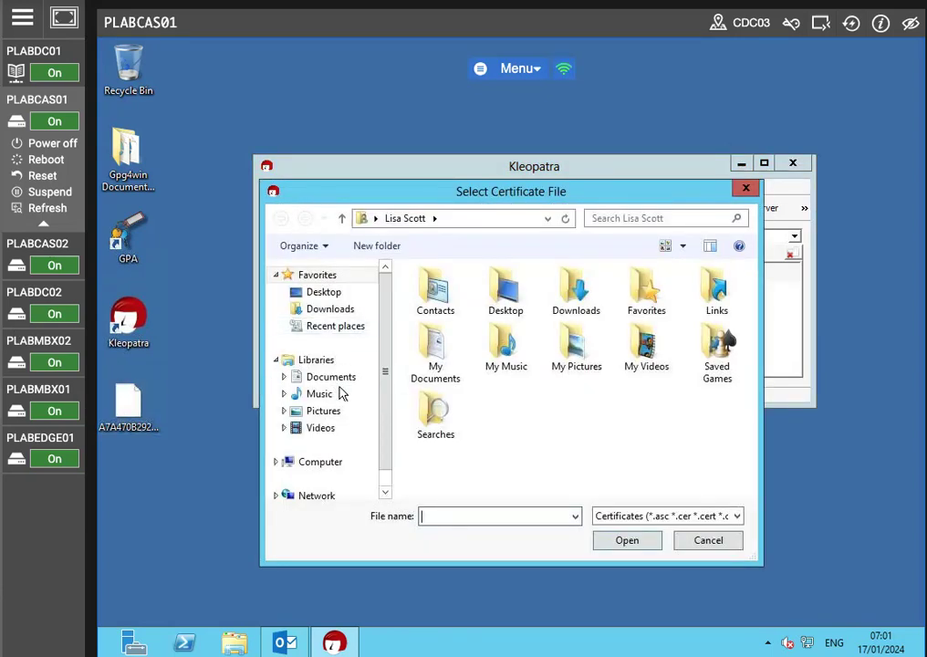
left_click(324, 292)
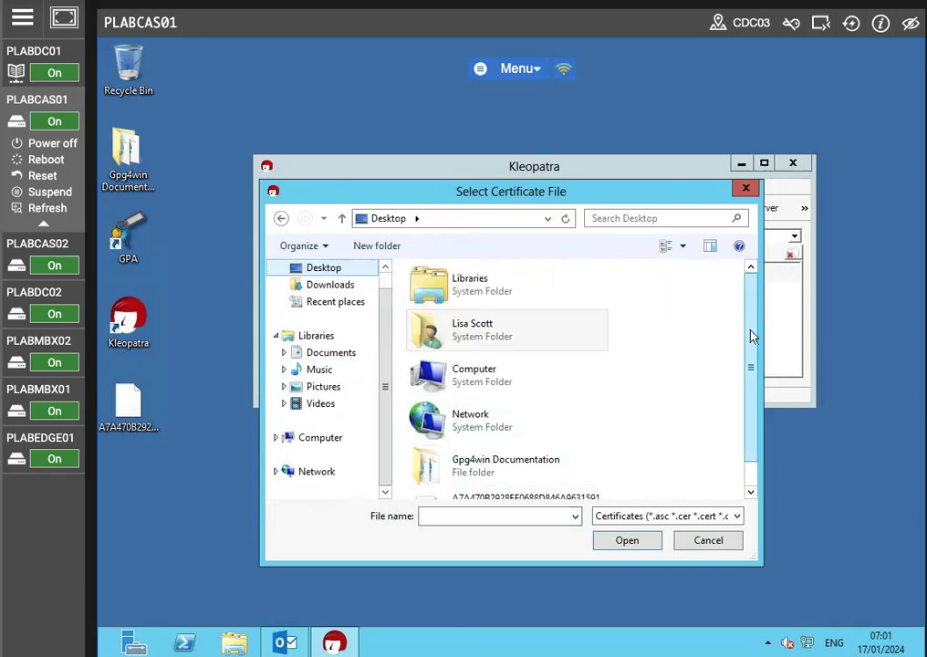
scroll(571, 465, "down", 1)
left_click(517, 476)
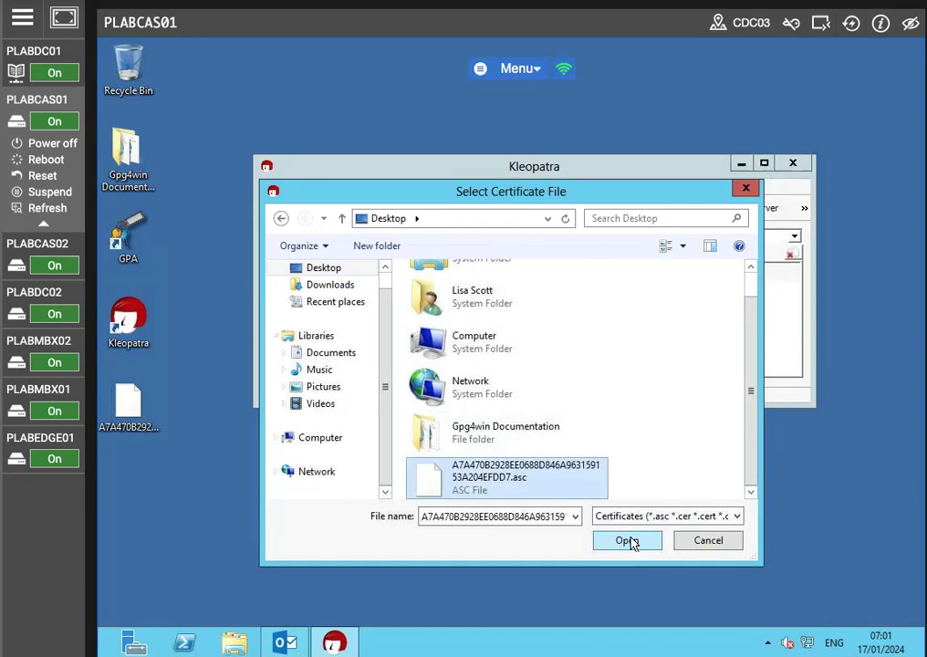
left_click(629, 540)
left_click(679, 319)
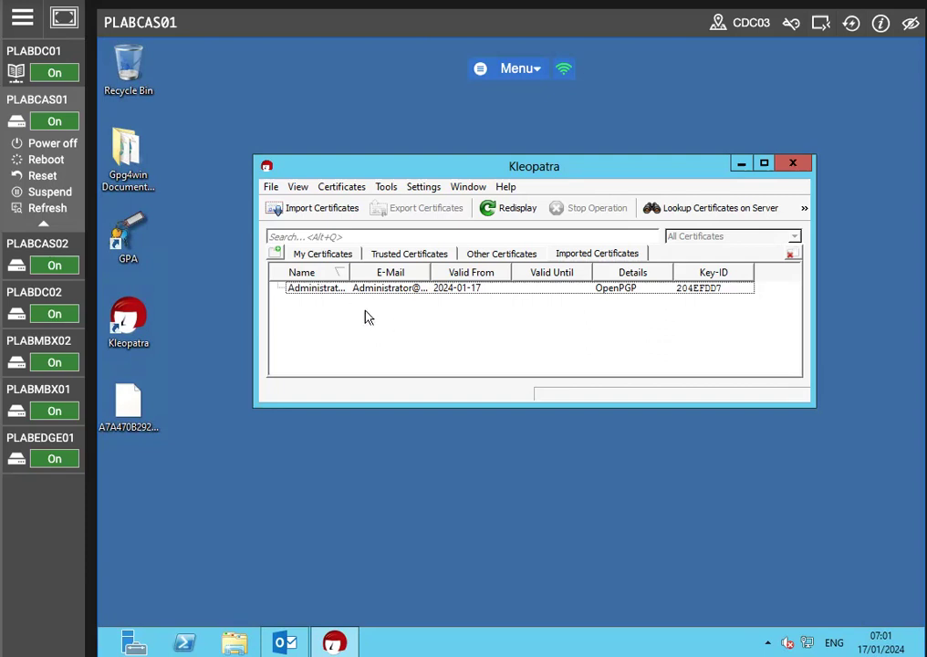
left_click(271, 187)
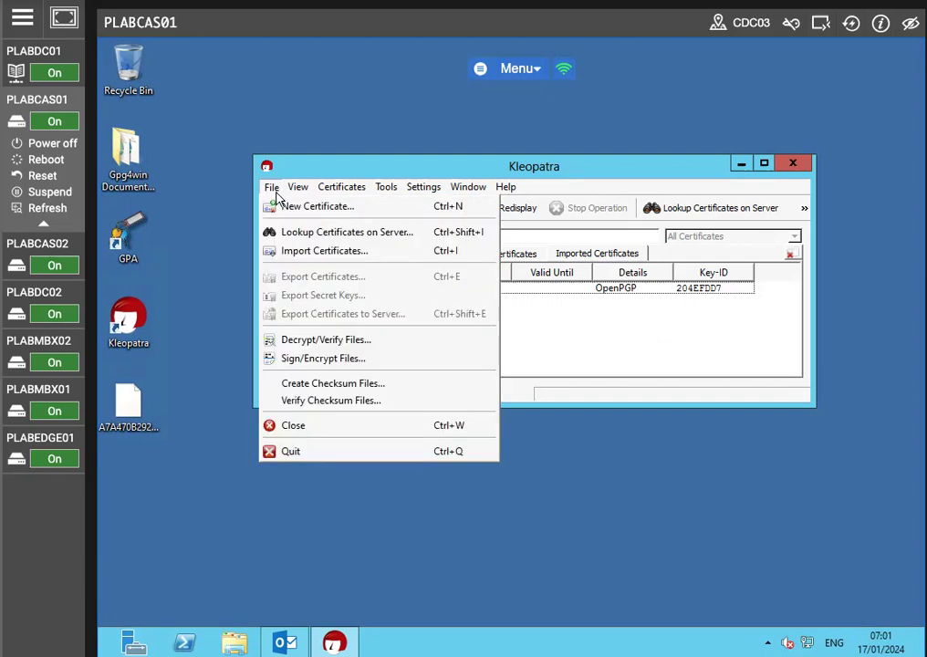
left_click(577, 367)
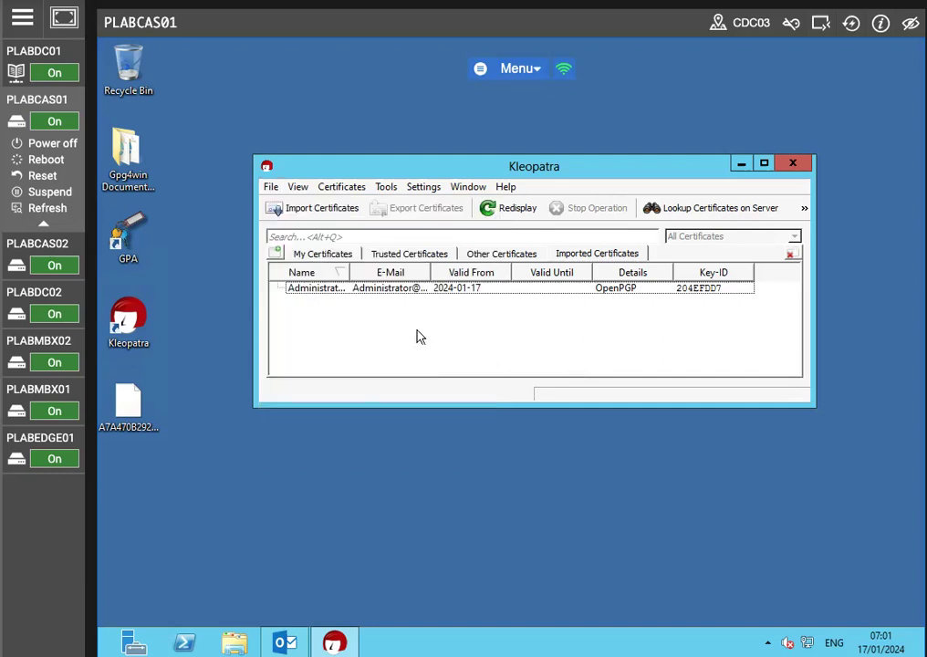
left_click(274, 187)
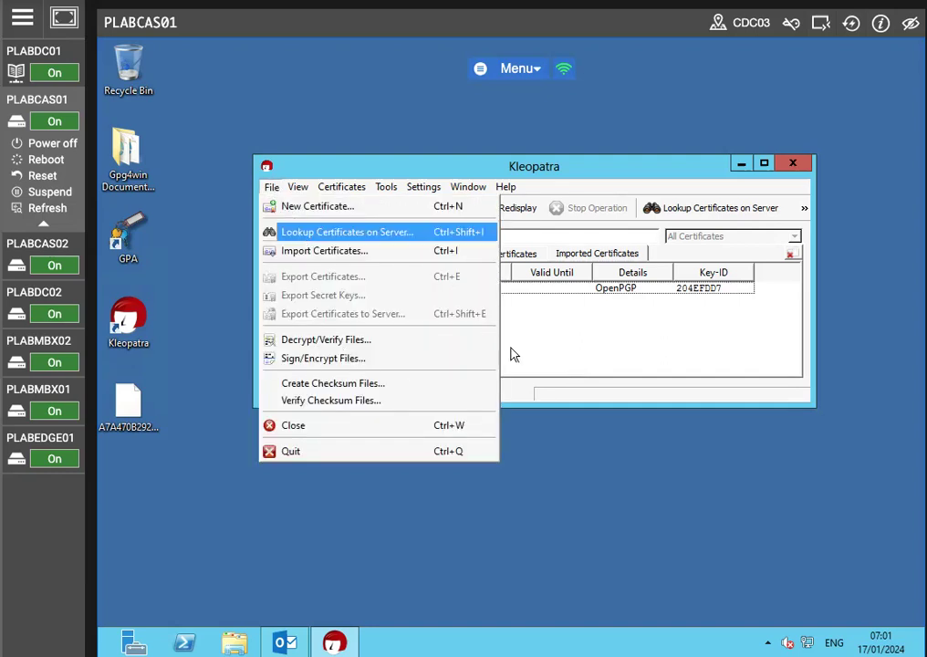
left_click(610, 326)
Step: Refresh the certificate list and select the imported sender's certificate
left_click(489, 209)
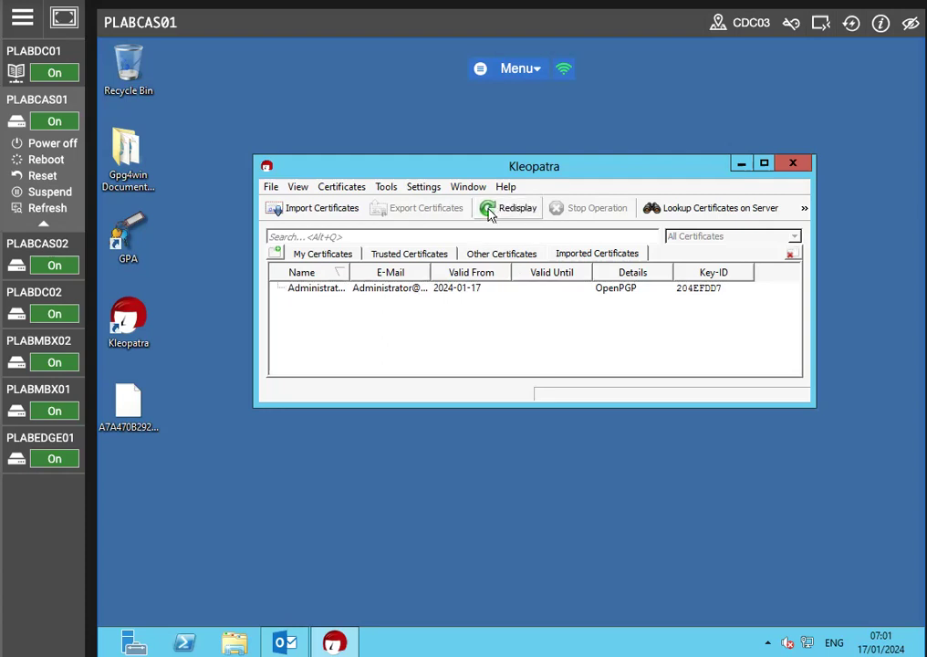
left_click(382, 288)
left_click(790, 165)
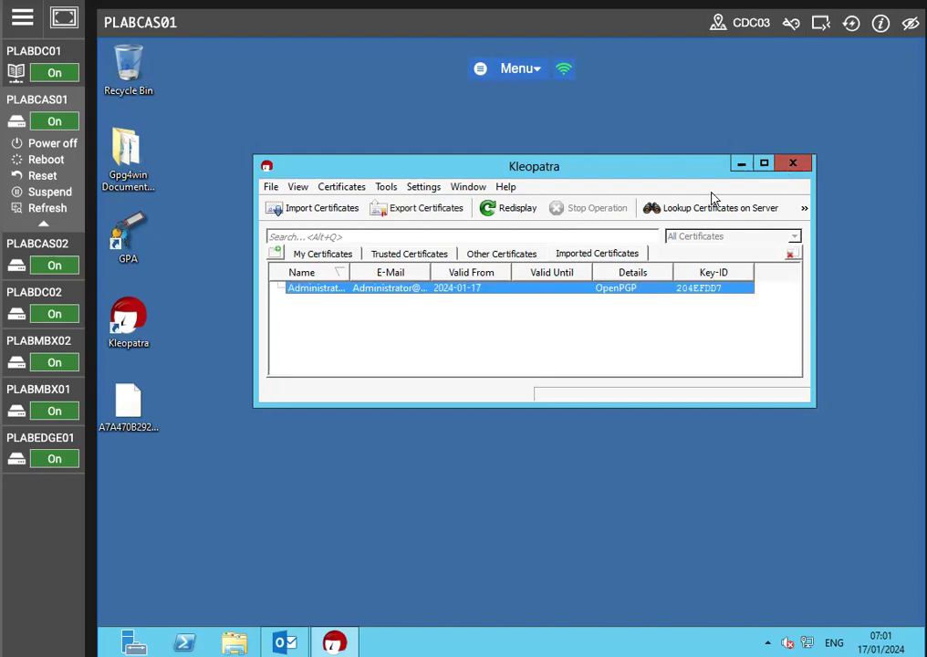
double_click(127, 319)
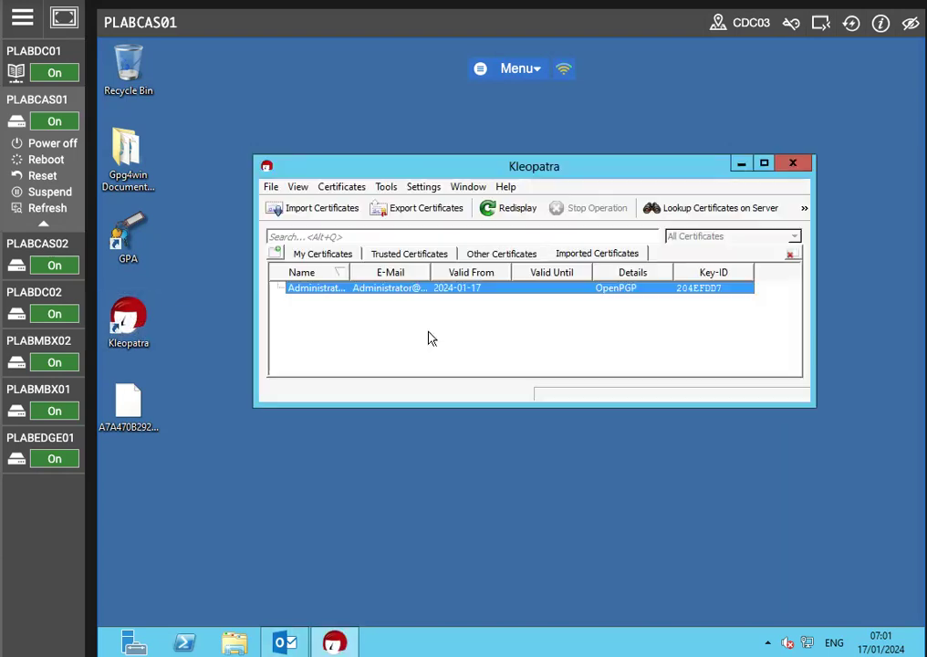
Step: Import the same sender's certificate file from the Desktop again and acknowledge the import result
right_click(422, 330)
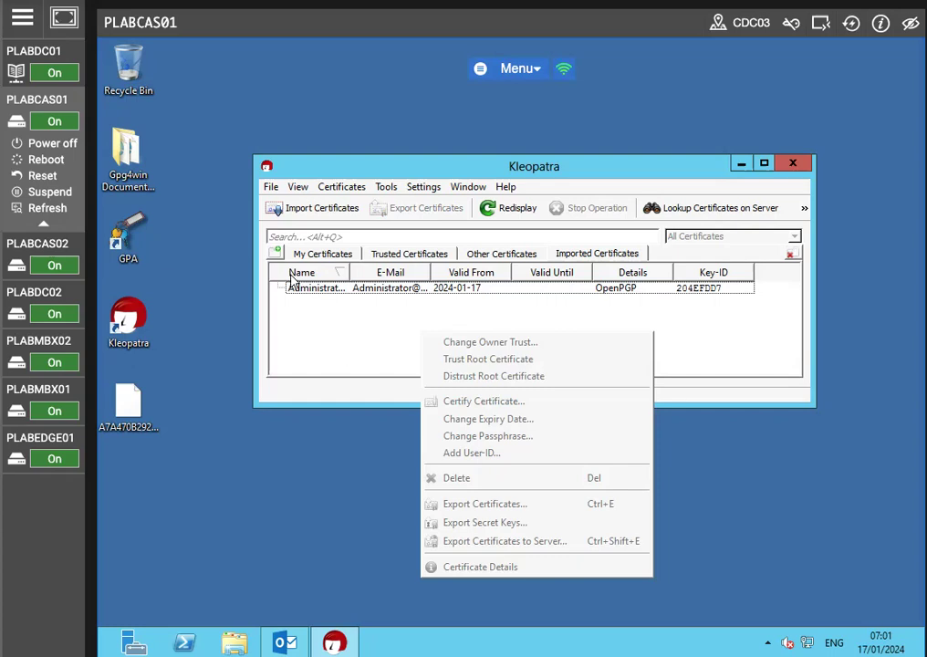
left_click(286, 215)
left_click(289, 219)
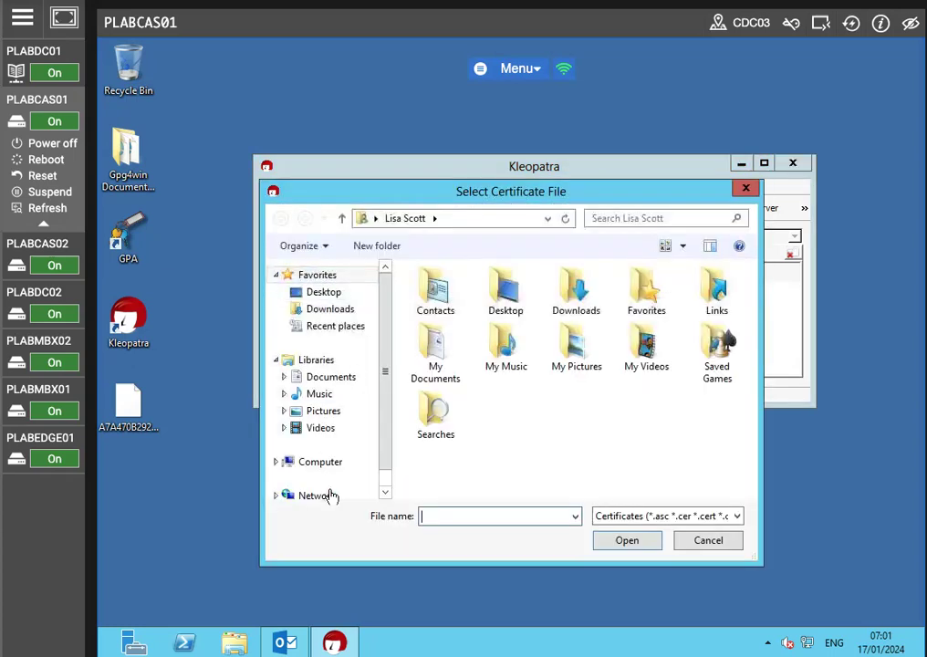
double_click(479, 307)
double_click(479, 296)
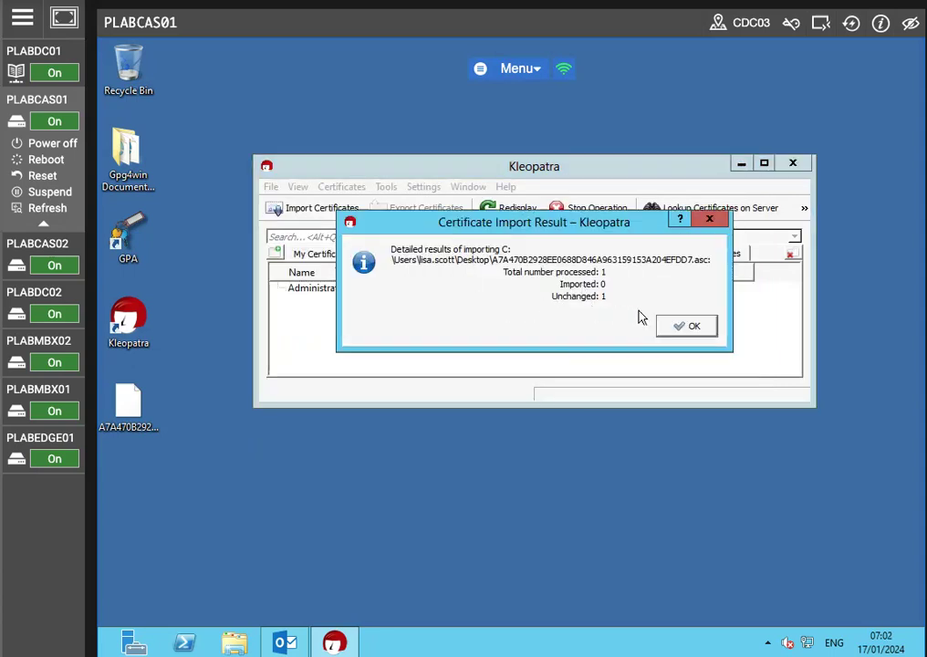
left_click(663, 325)
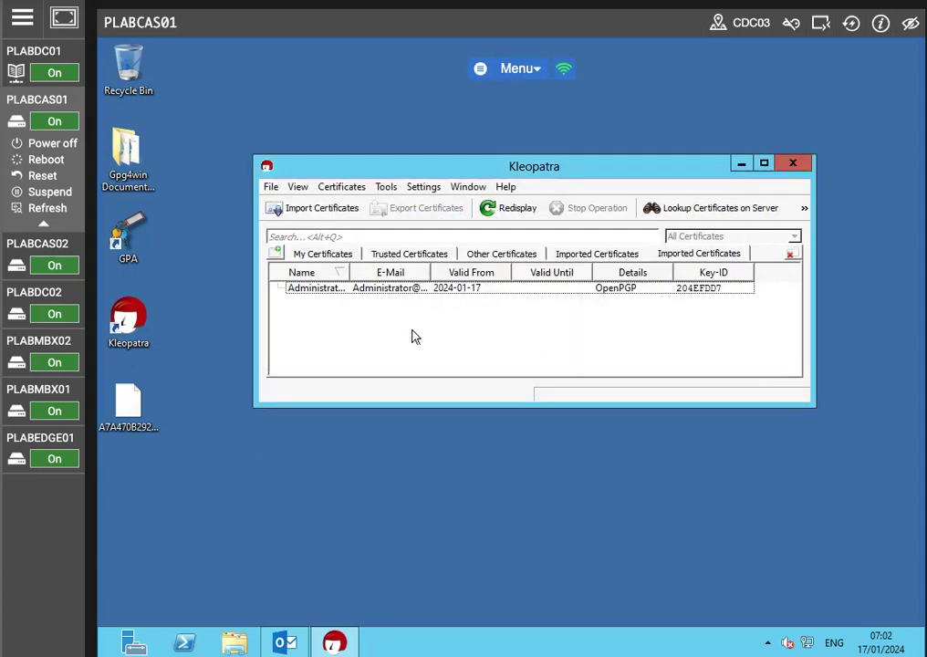
Step: Refresh the view and open the imported sender's certificate to inspect it
left_click(366, 290)
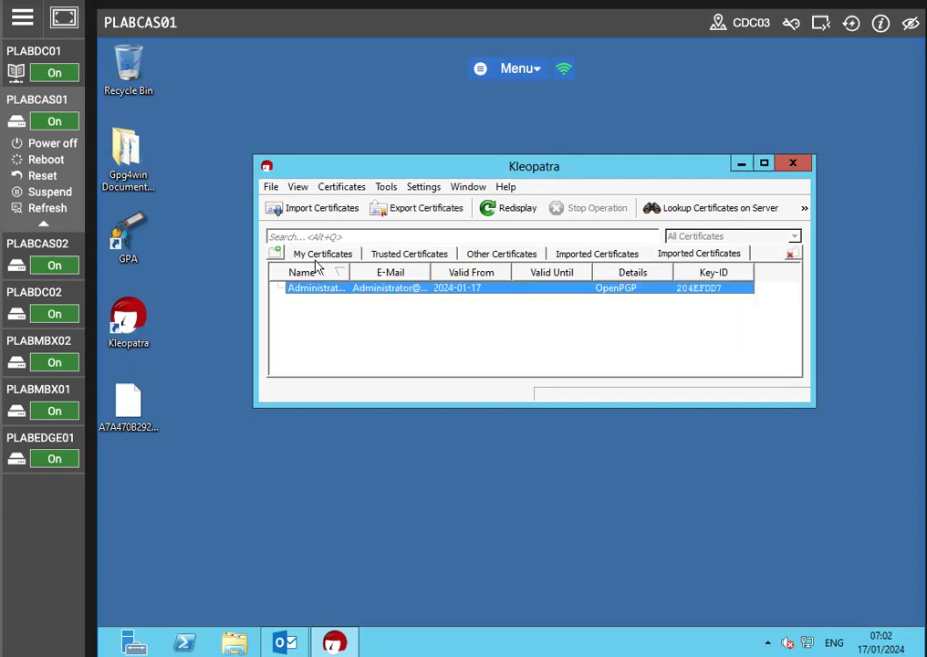
left_click(298, 186)
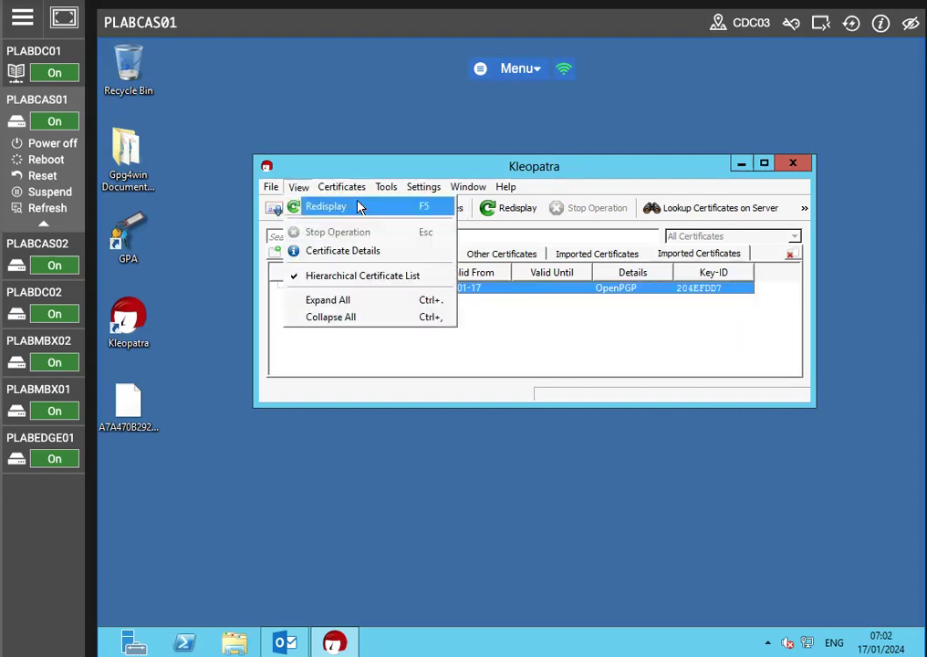
left_click(355, 206)
double_click(390, 290)
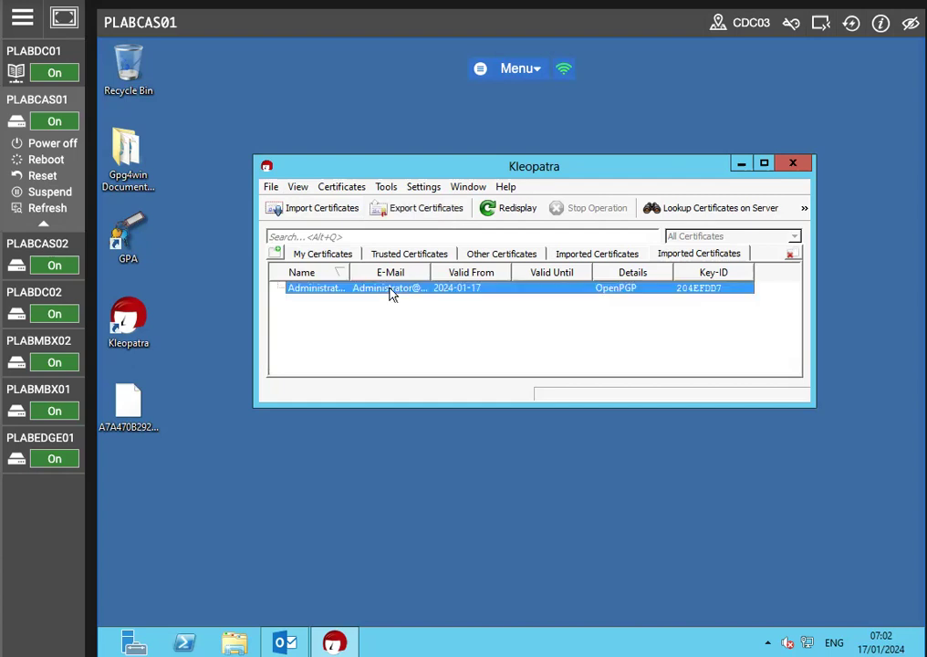
left_click(665, 432)
left_click(446, 327)
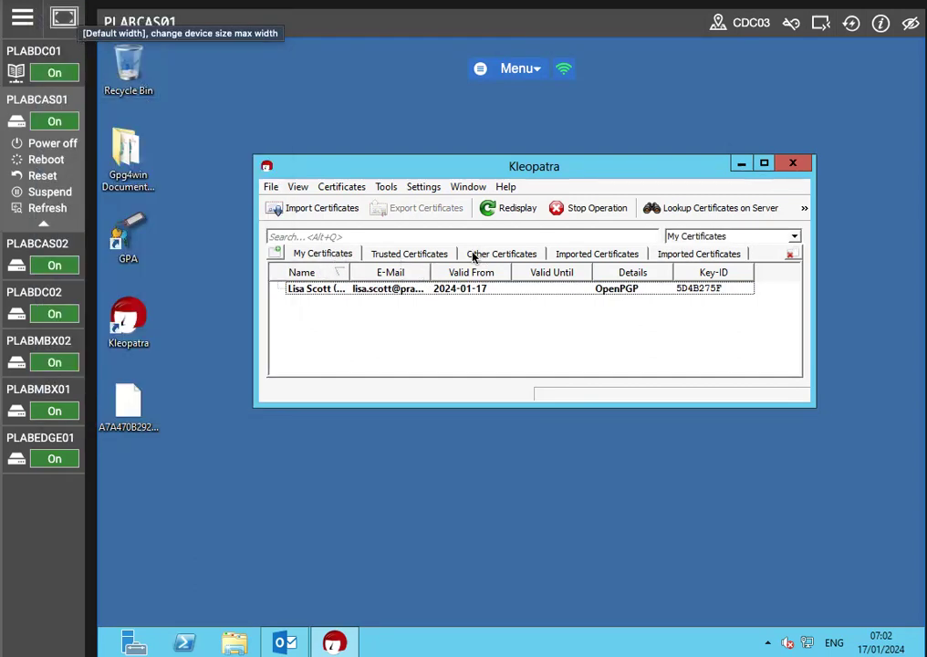
Step: Review the certificates listed under My Certificates, Other Certificates and Imported Certificates
left_click(369, 290)
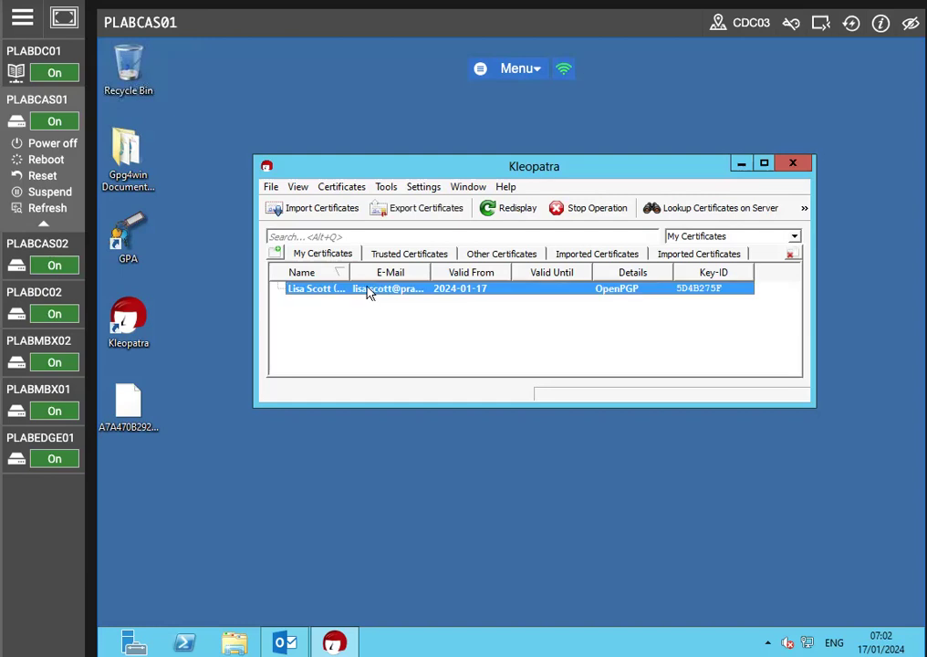
left_click(501, 254)
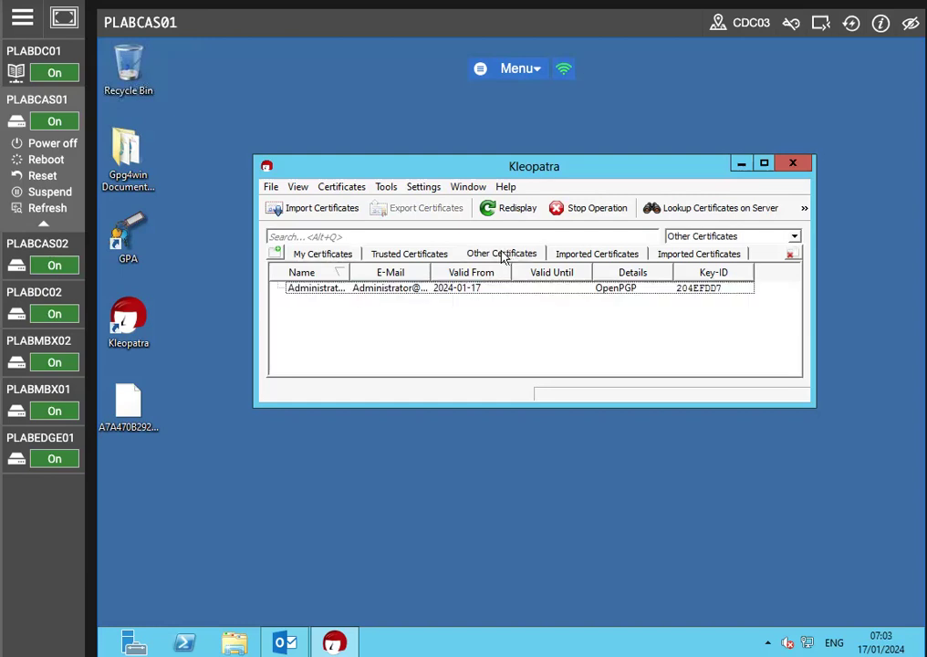
left_click(600, 255)
left_click(416, 291)
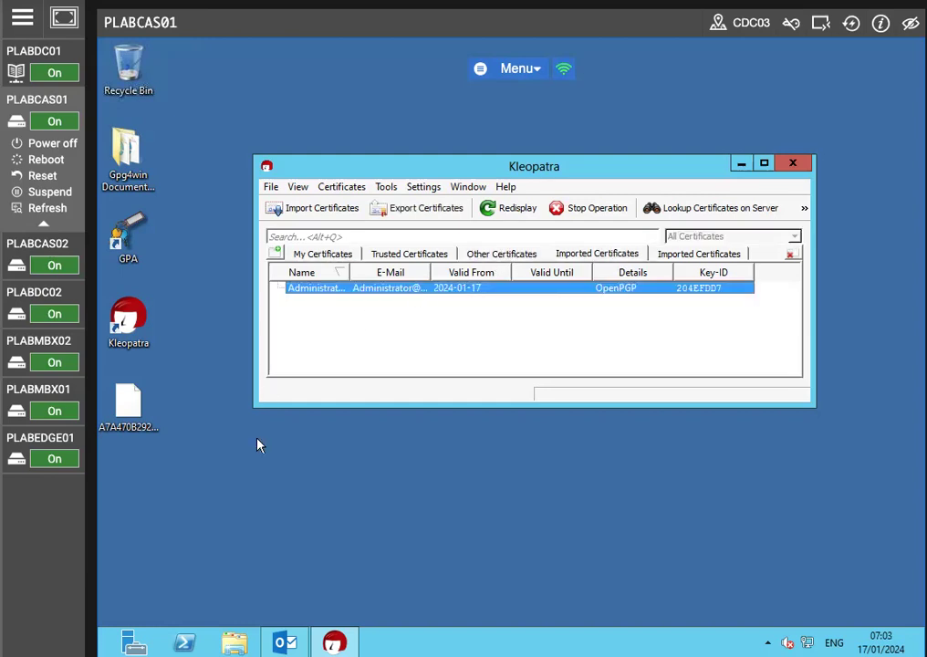
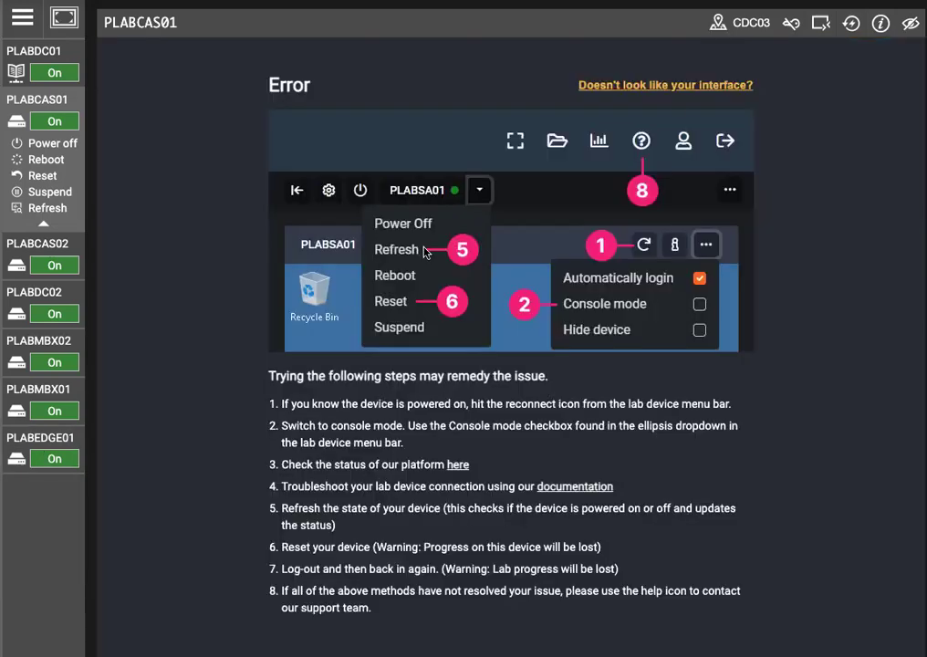
Step: Reconnect to the lab machine and sign in by entering the account password
left_click(854, 25)
left_click(850, 25)
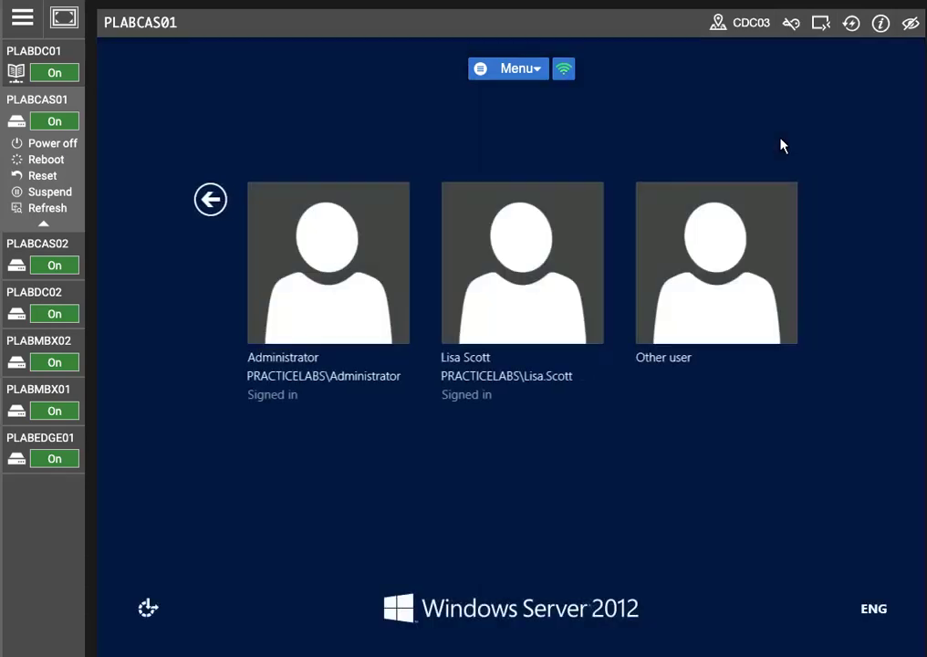
left_click(511, 292)
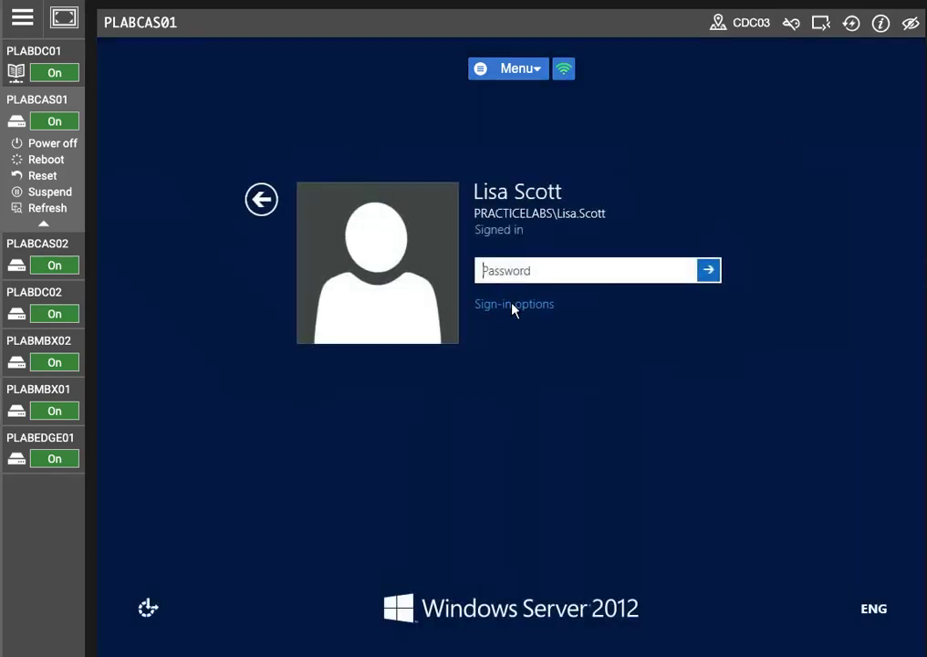
type("P")
key("Return")
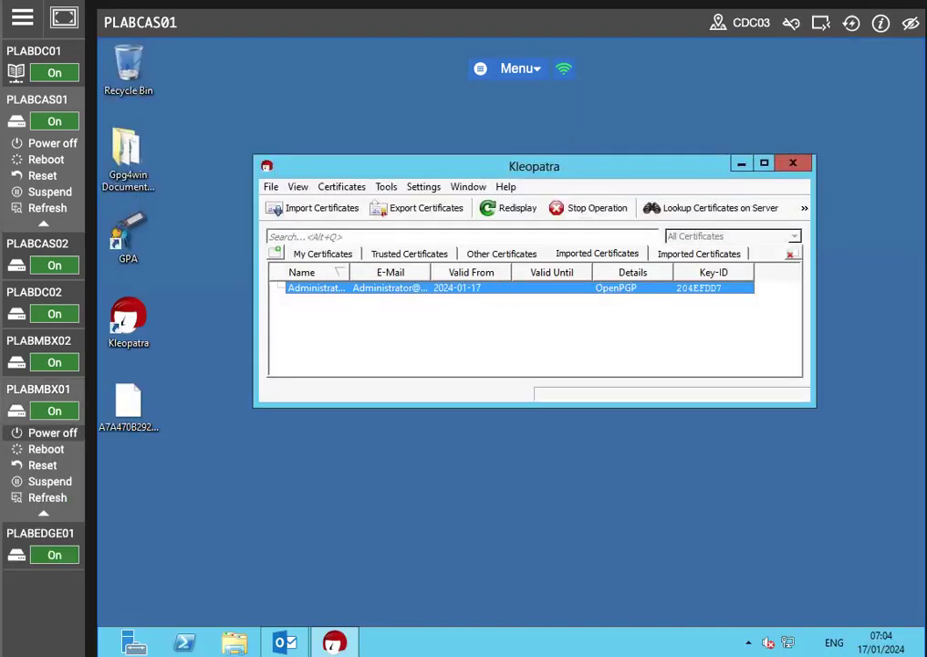
Step: Start certifying the imported sender's certificate, selecting its user ID and confirming the fingerprint has been verified
right_click(384, 290)
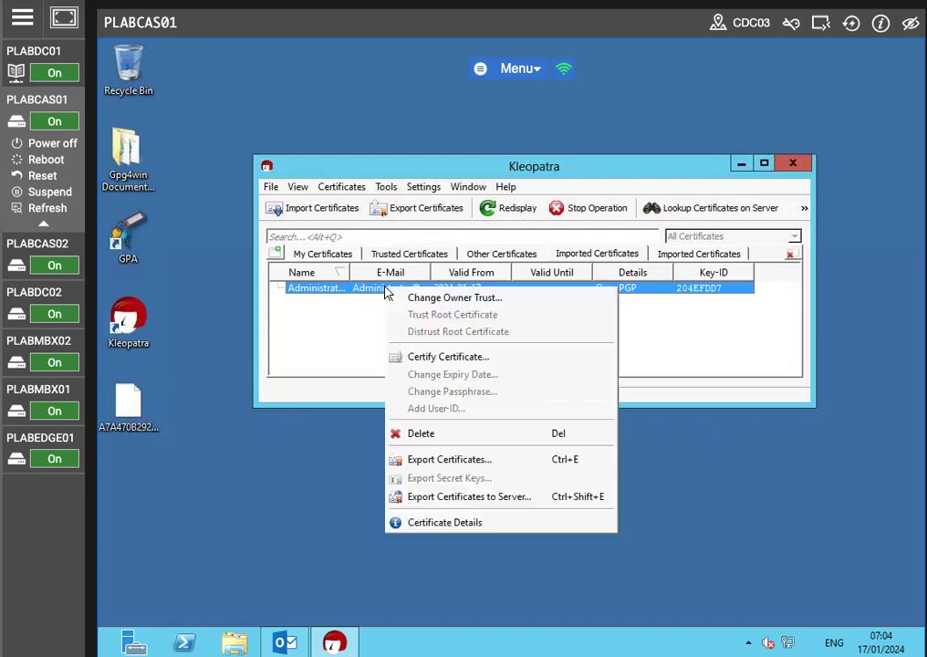
left_click(481, 363)
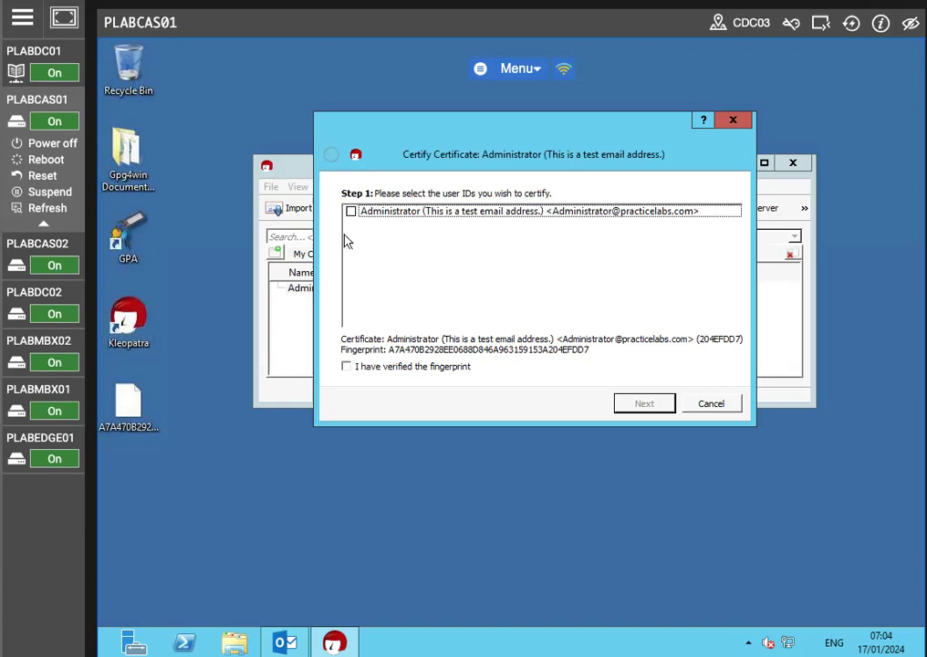
left_click(346, 367)
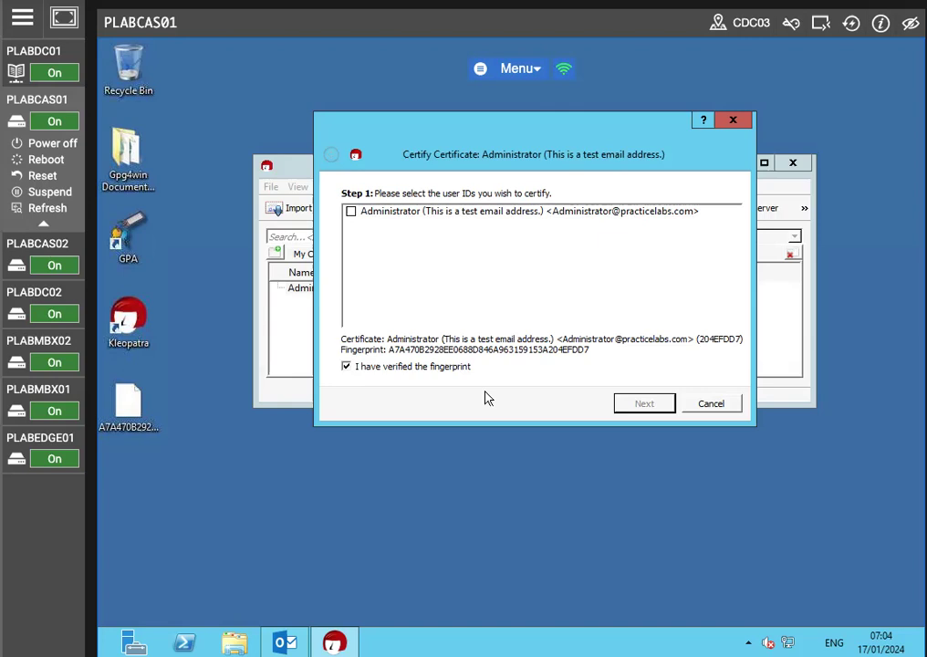
left_click(406, 214)
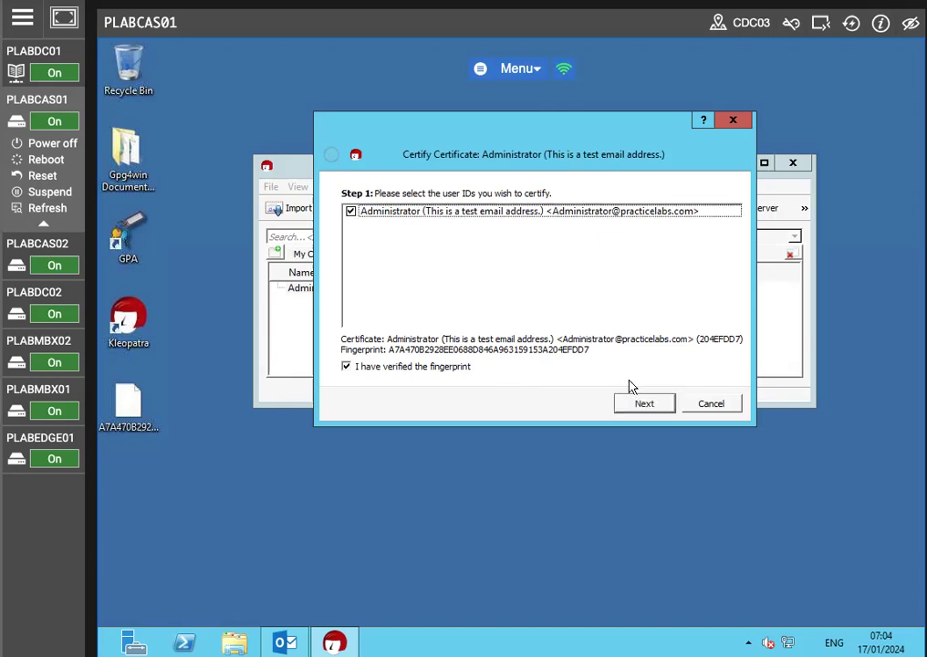
left_click(631, 403)
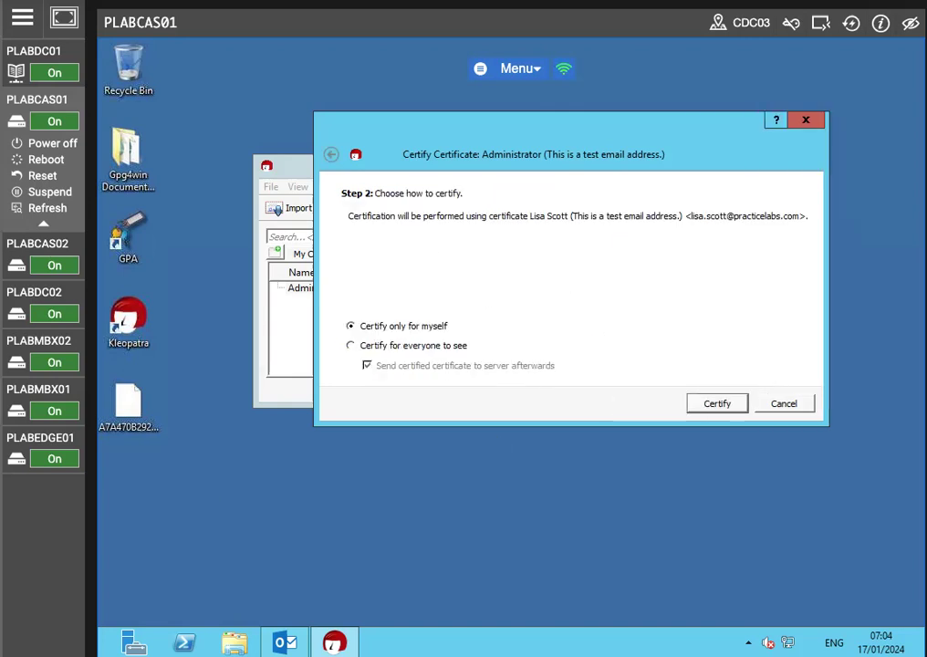
Step: Certify only for myself, enter the secret key passphrase, and finish the certification
left_click(716, 404)
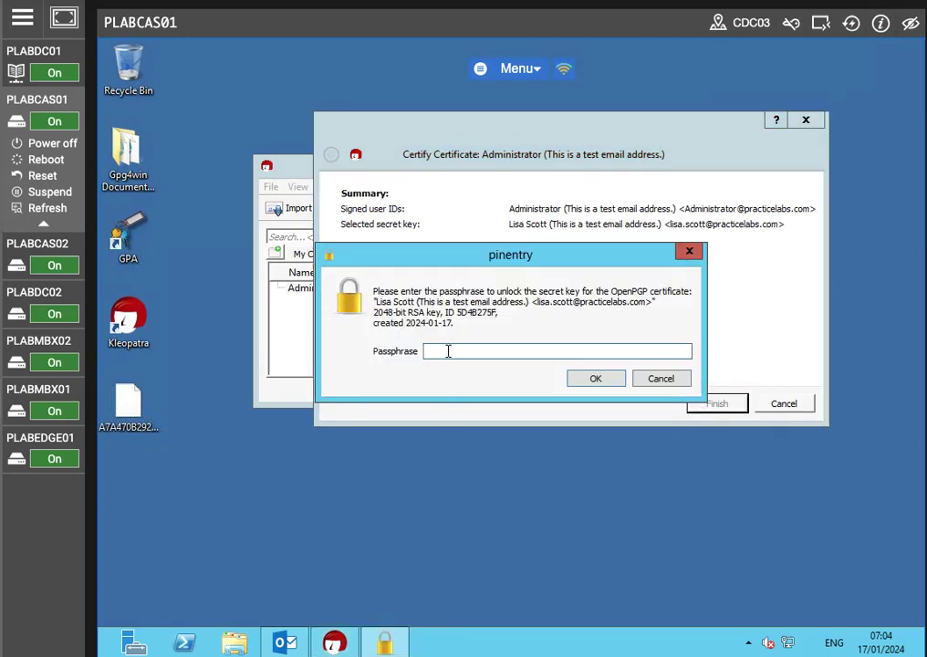
type("Pa")
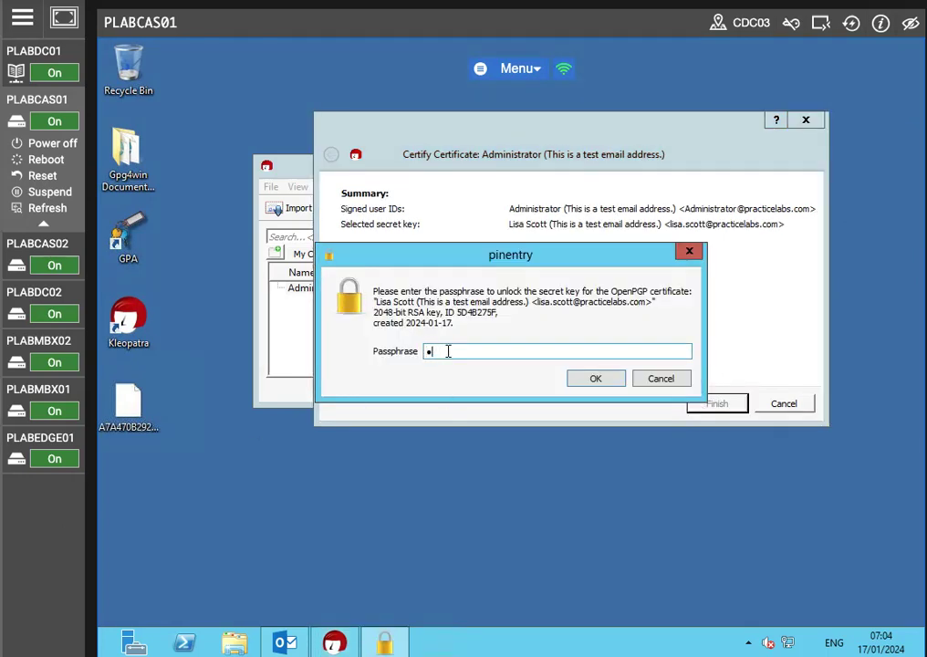
type("ssw0rd")
key("Return")
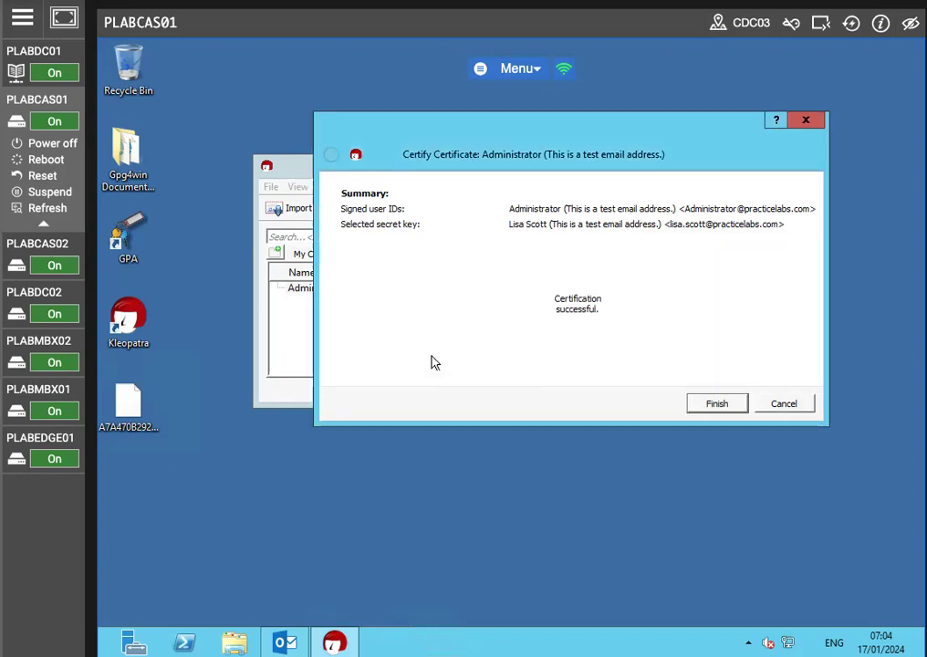
left_click(717, 403)
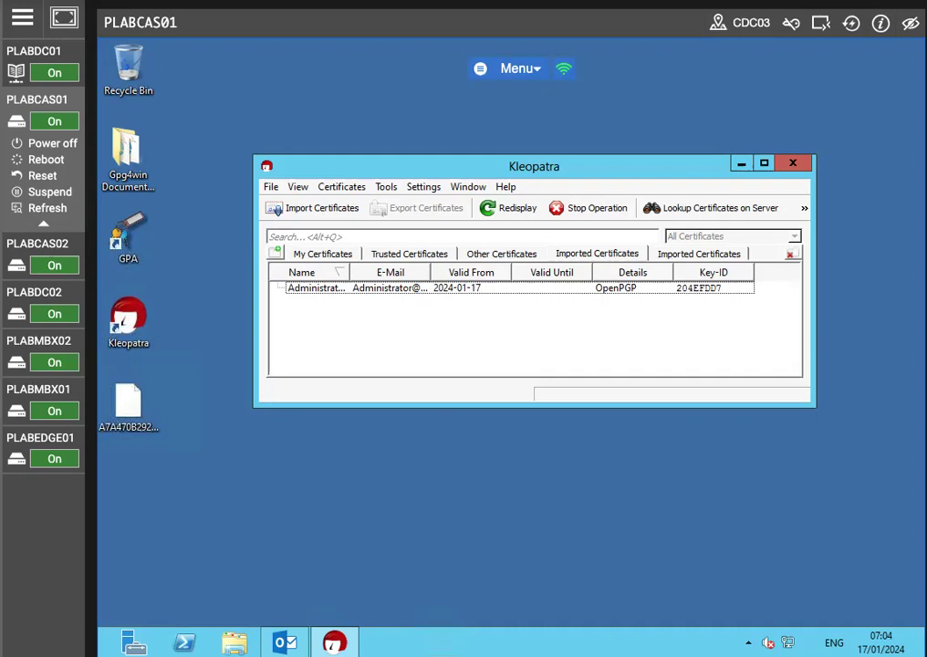
Step: Review the certificates listed under My Certificates and Trusted Certificates
left_click(374, 288)
left_click(316, 255)
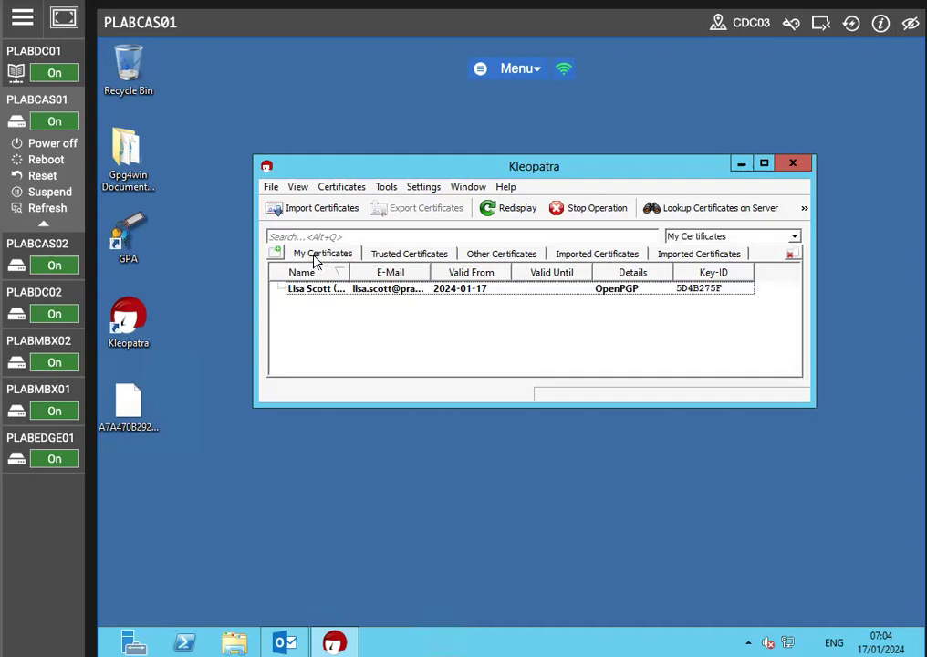
left_click(417, 256)
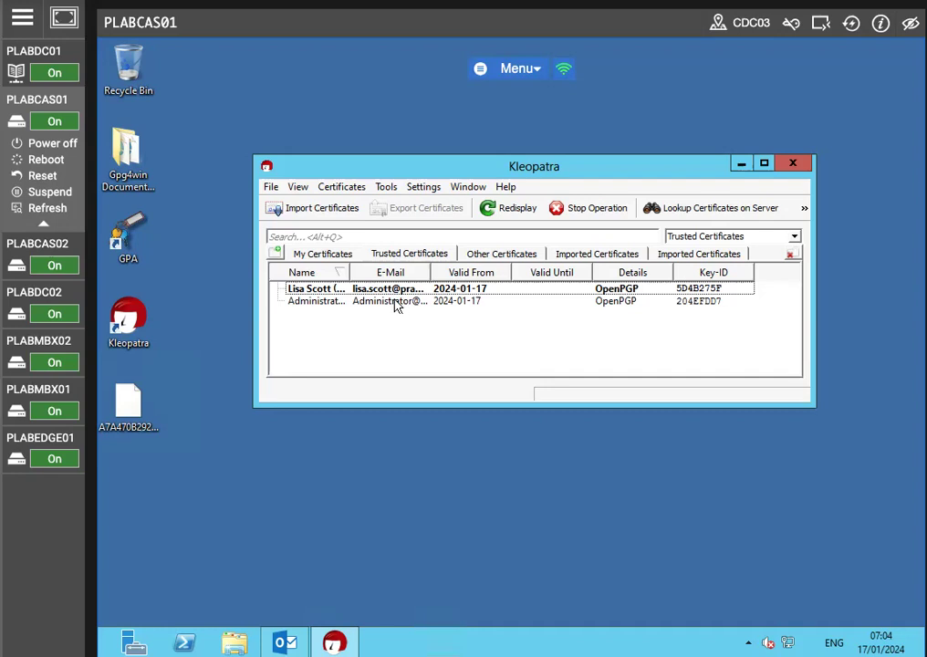
mouse_move(395, 306)
left_click(285, 642)
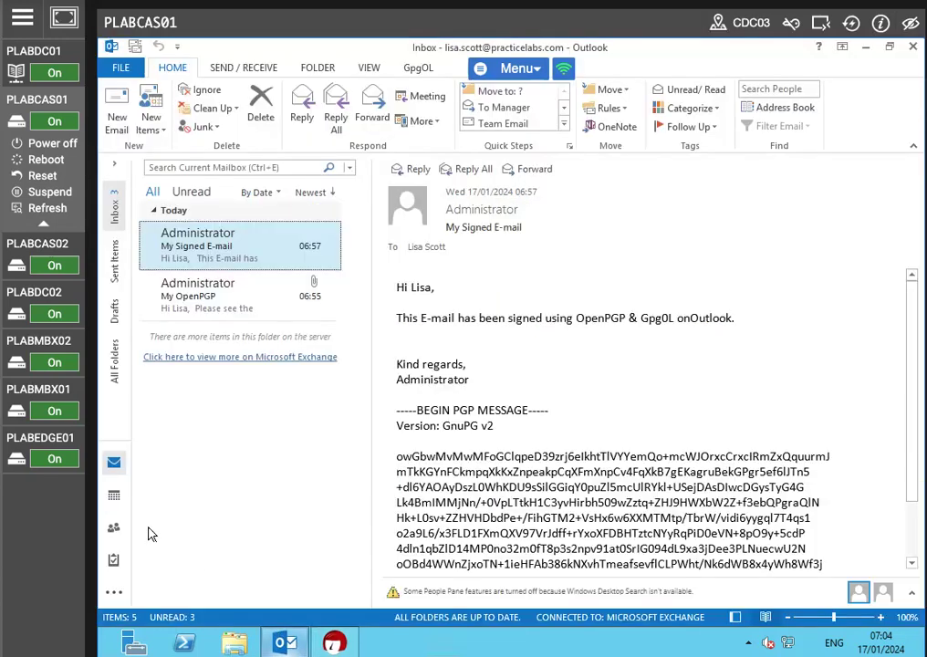
left_click(117, 114)
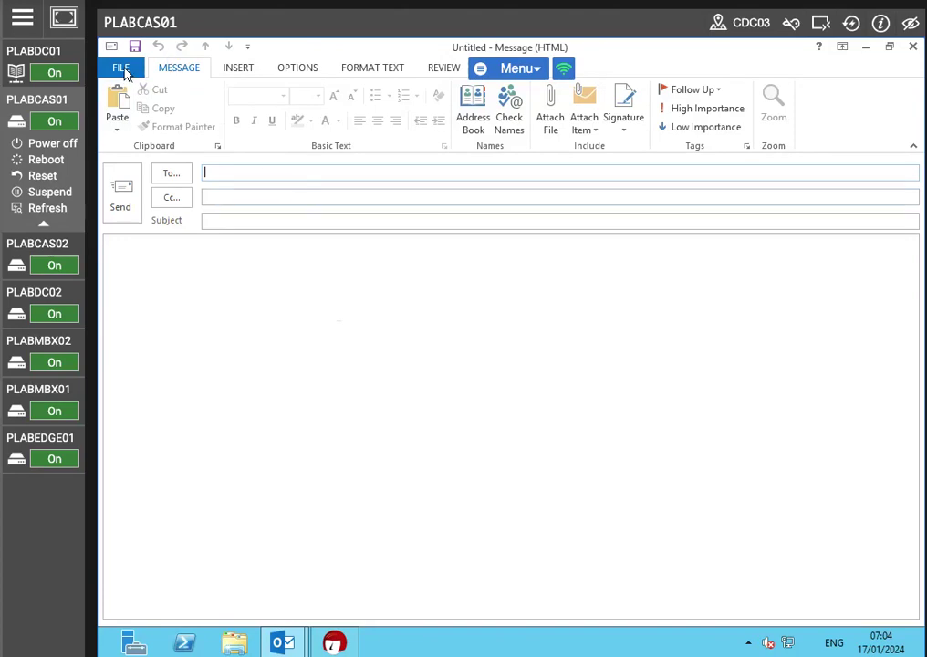
left_click(891, 48)
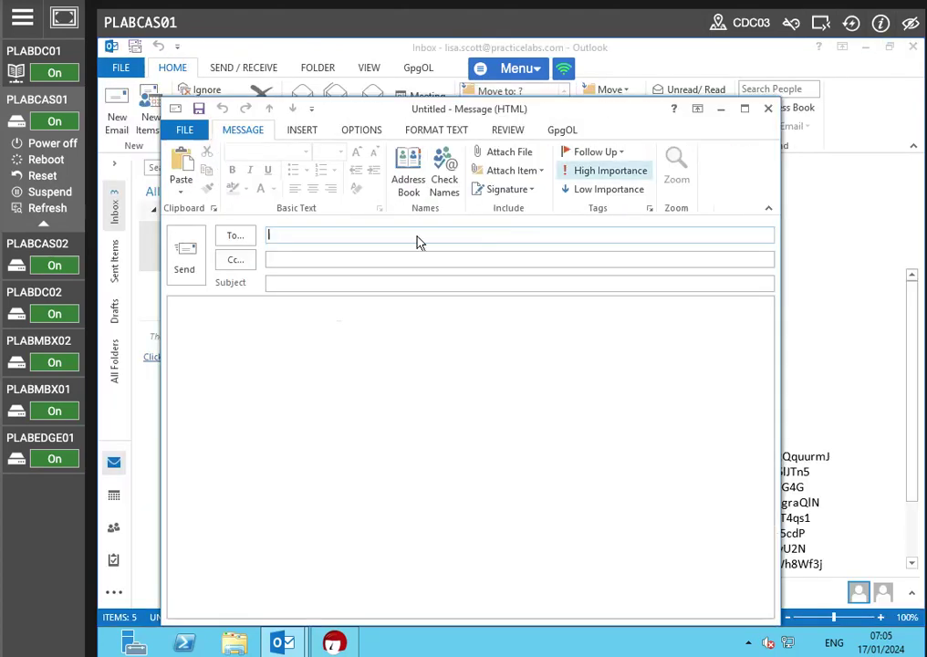
left_click(766, 110)
Step: Open the 'My Signed E-mail' message and delete it from the inbox
double_click(248, 254)
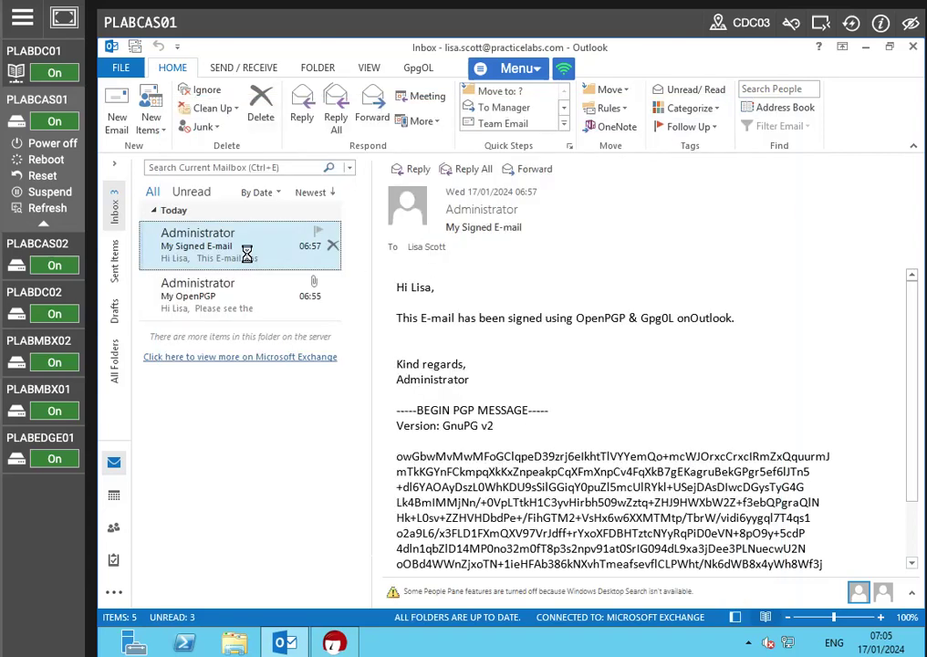
left_click(209, 108)
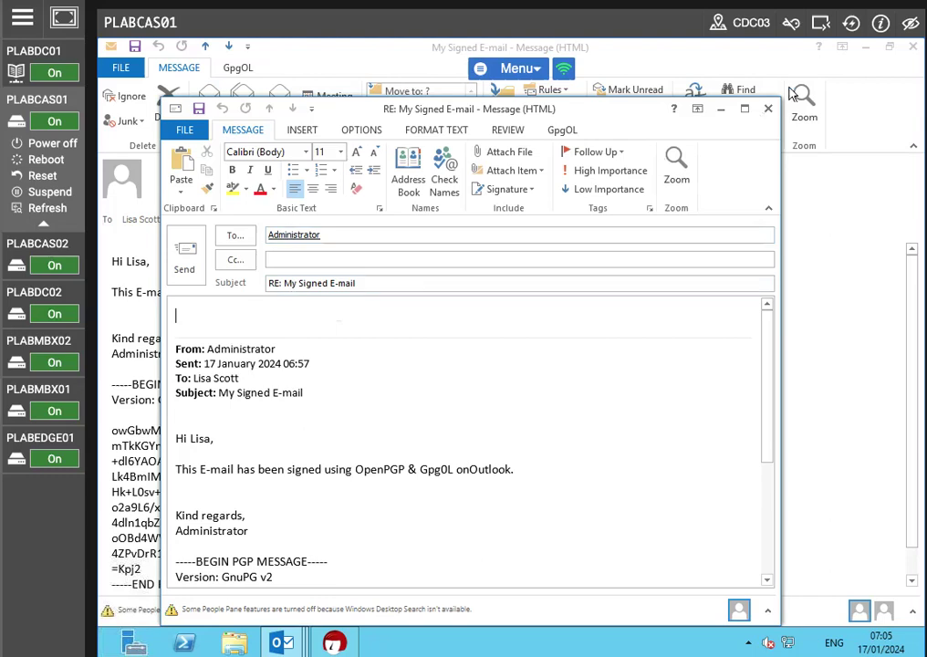
left_click(769, 110)
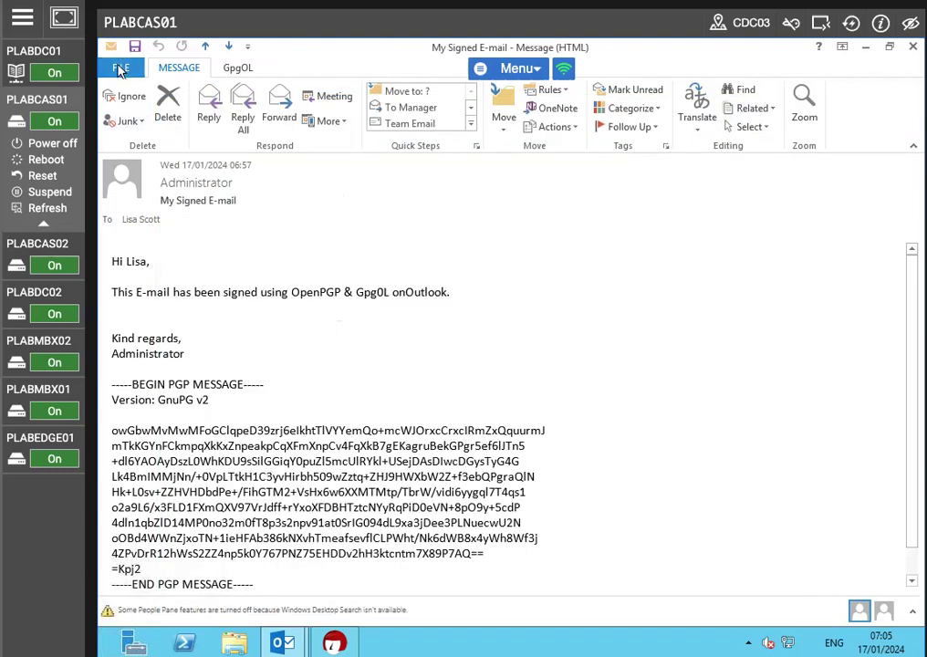
key("alt+f")
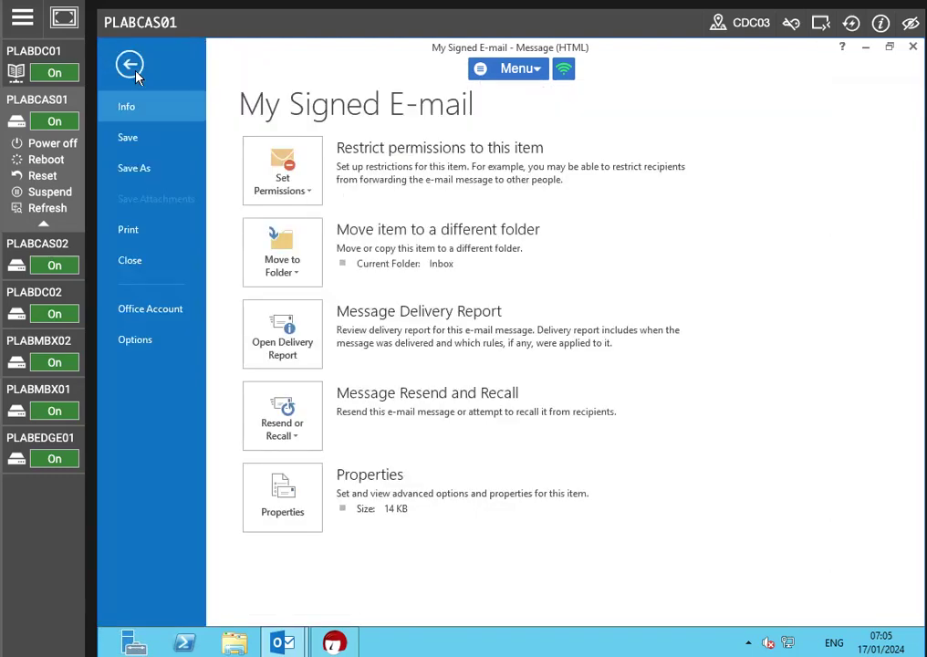
key("Escape")
left_click(166, 95)
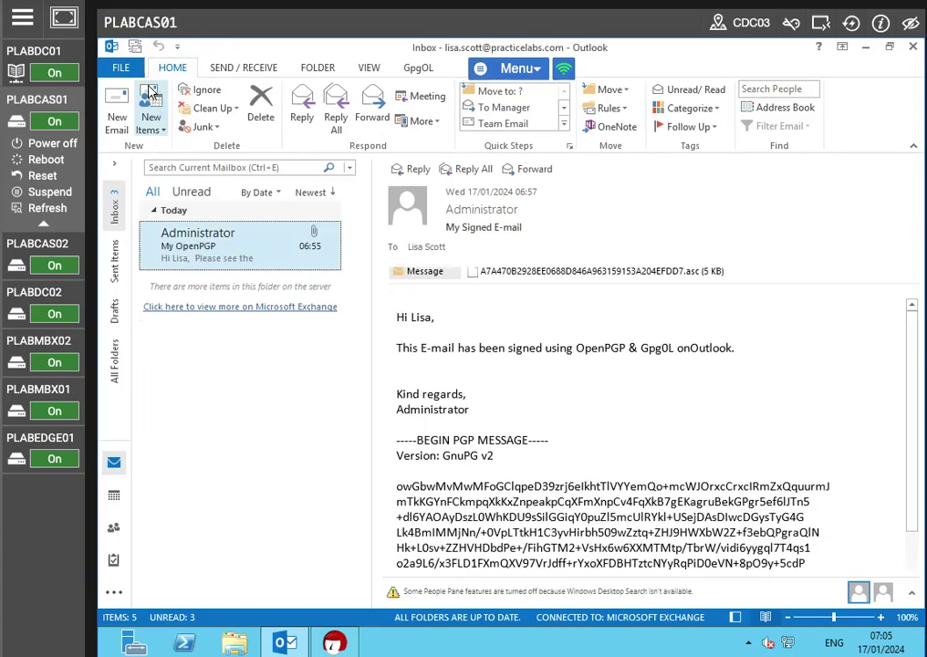
Step: Start a new email to the Administrator's e-mail address with the subject: the user's full name plus 's Encrypted Message'
left_click(117, 112)
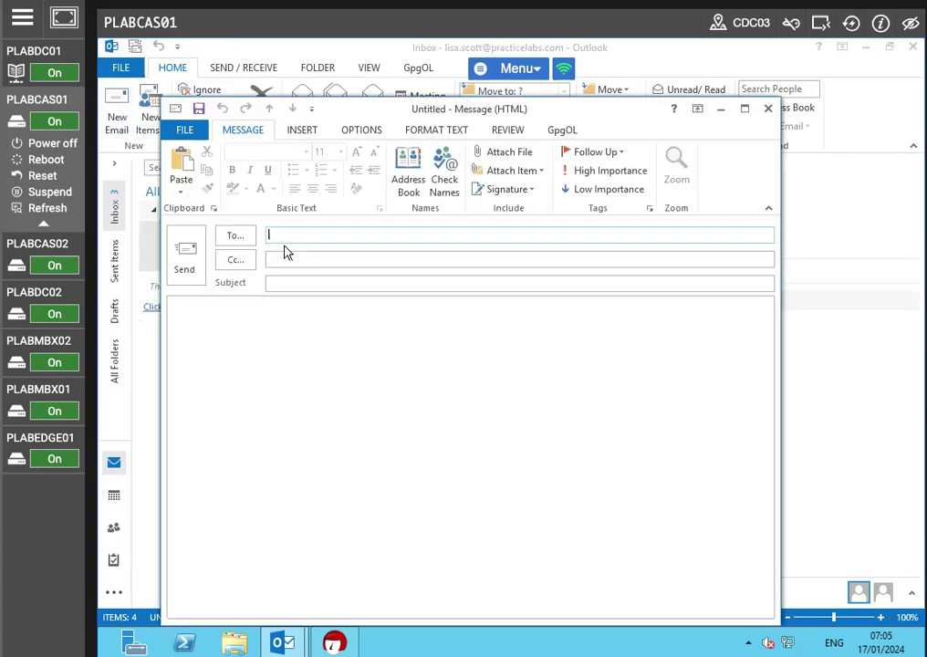
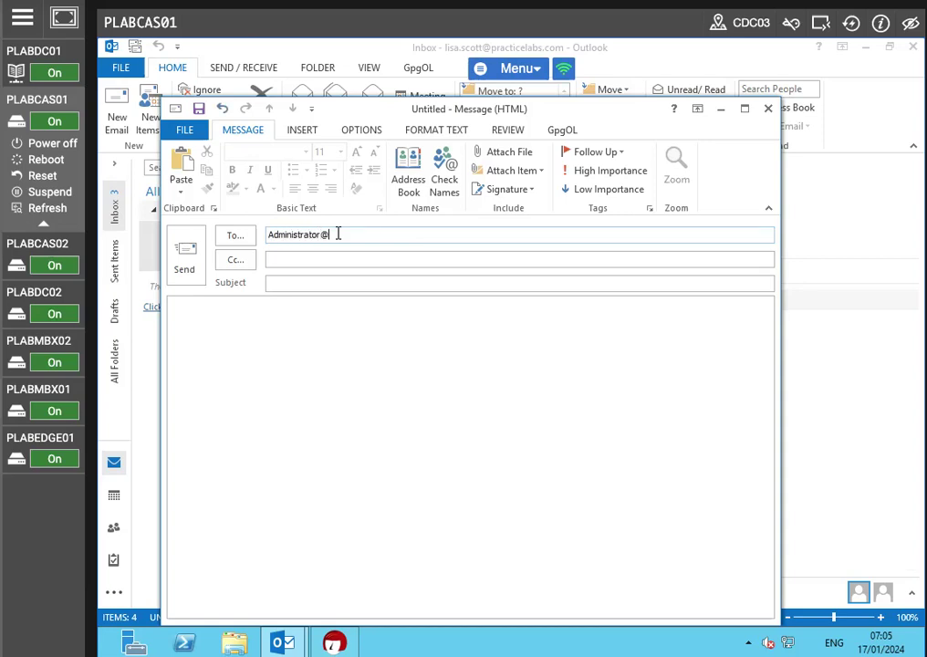
left_click(308, 281)
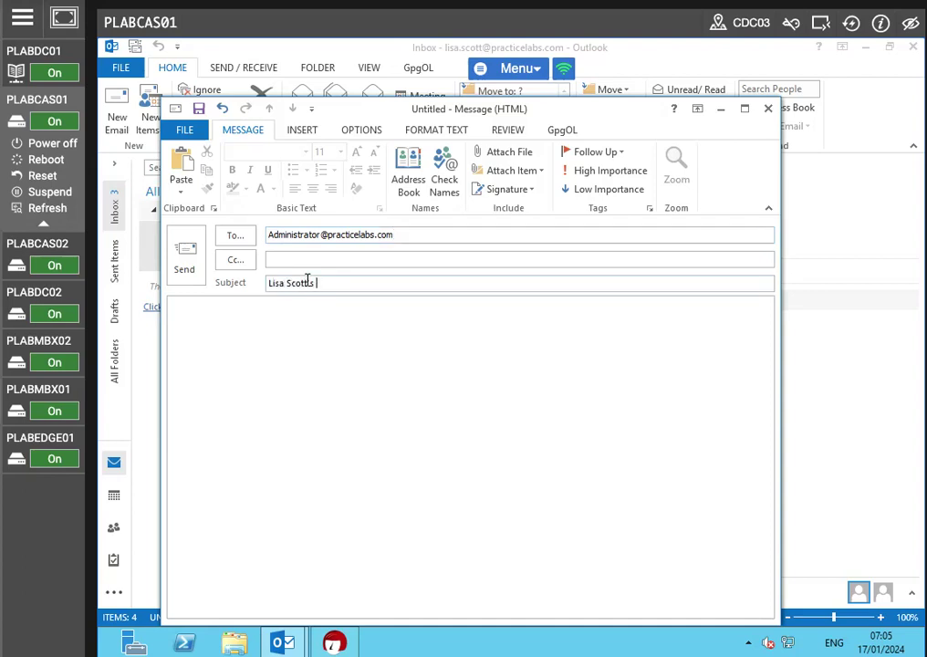
type("tts Encrypted Message")
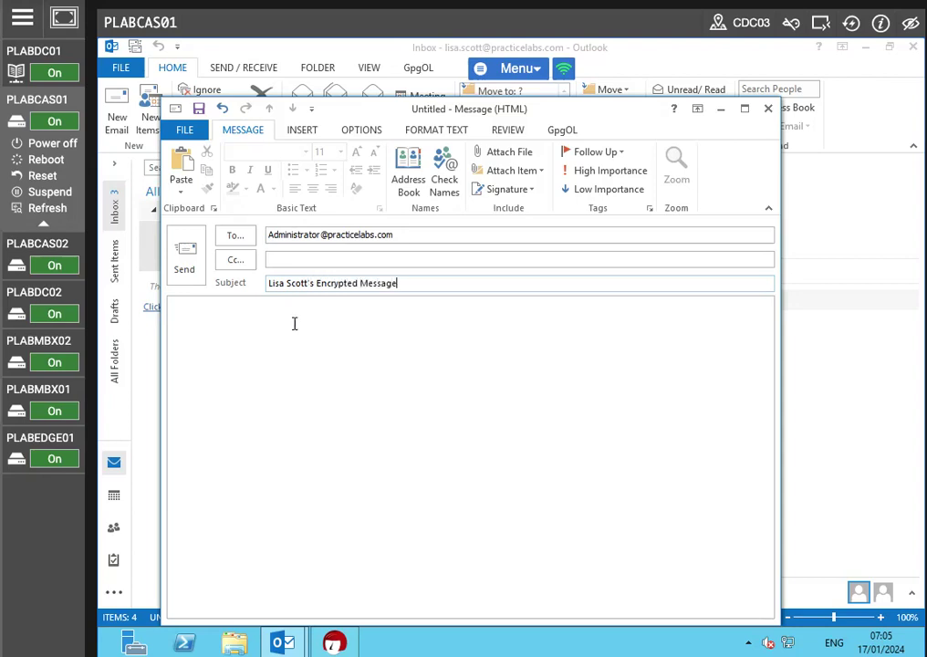
Step: Write the body 'Hi Admin,', 'This message is encrypted.', 'Kind regards,' and sign with the user's first name
left_click(244, 358)
type("Hi ")
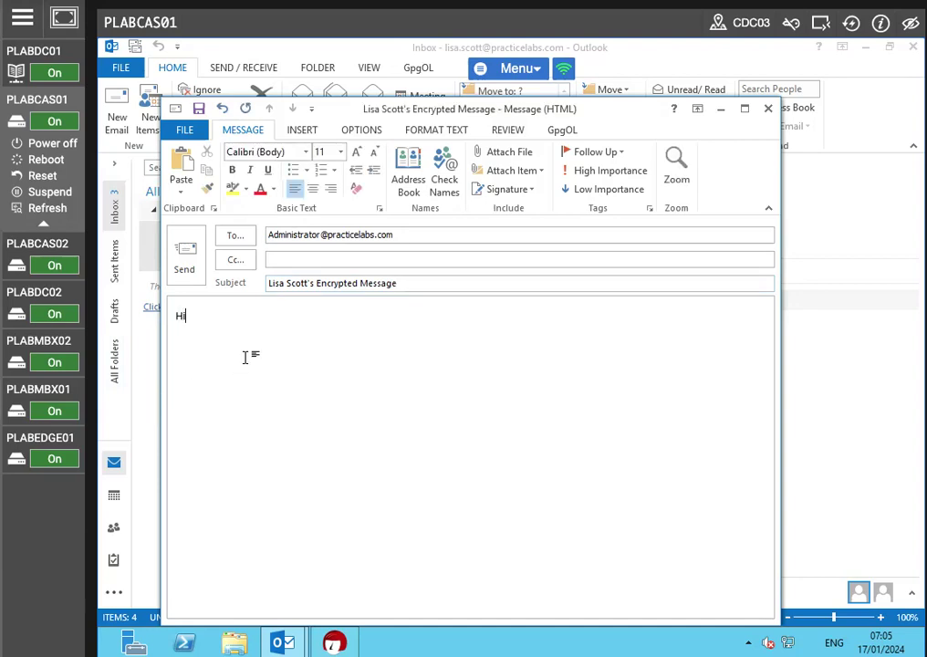
type("Admin,")
key("Return")
type("This me")
type("ssage is e")
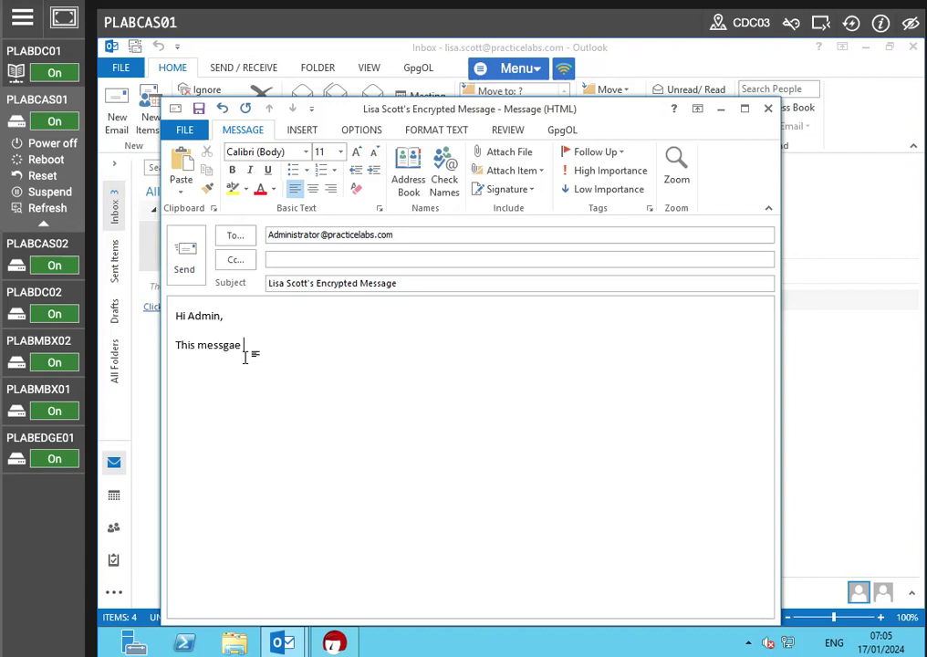
type("ncrypted.")
key("Return")
key("Return")
key("Return")
type("Kind regards")
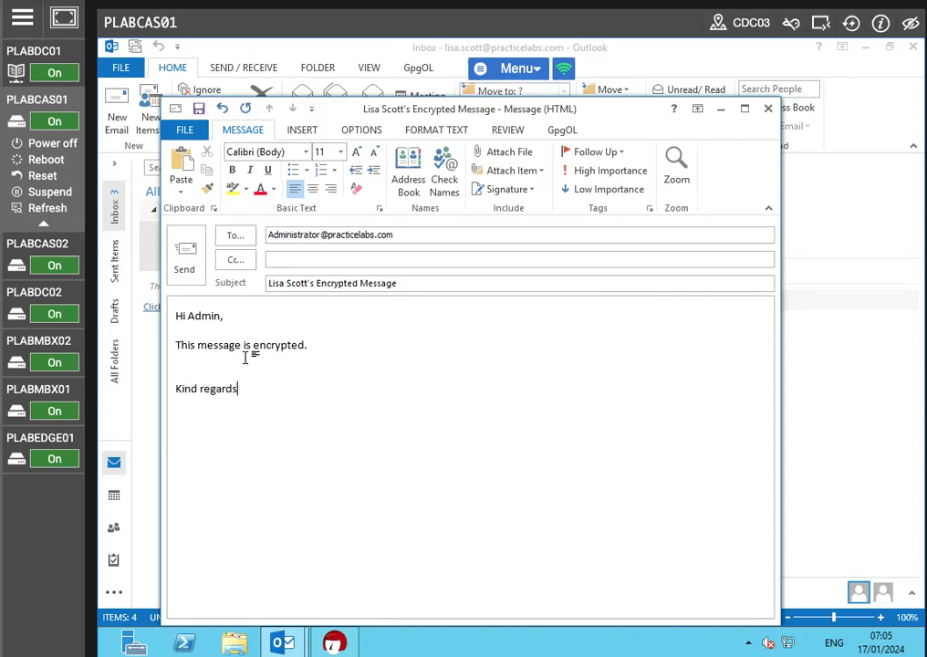
type(", Lisa")
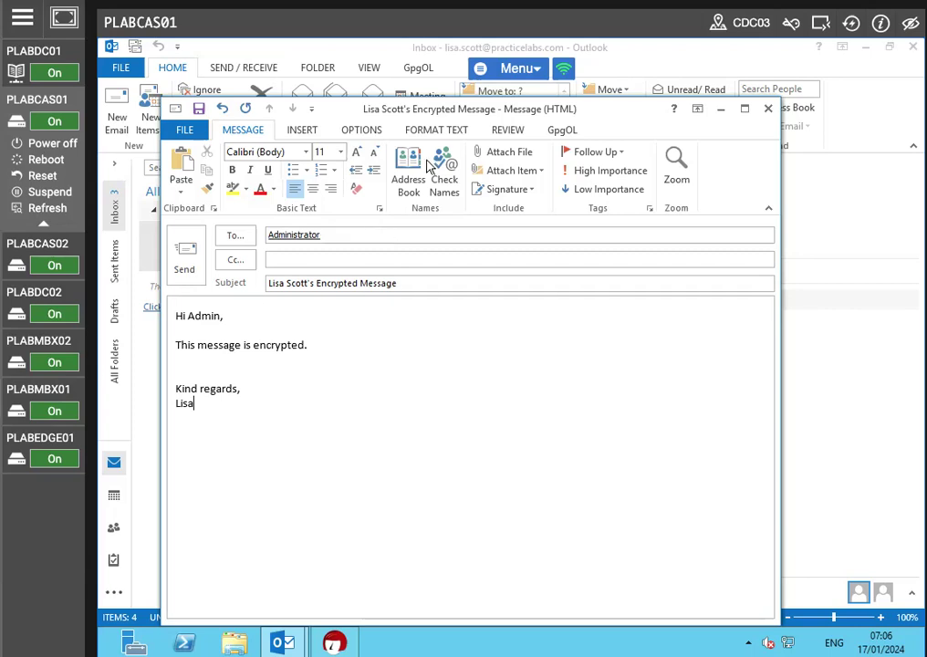
Step: Attach the A7A470B2928EE0688D846A963159153A204EFDD7.asc certificate file from the Desktop to the email
left_click(507, 152)
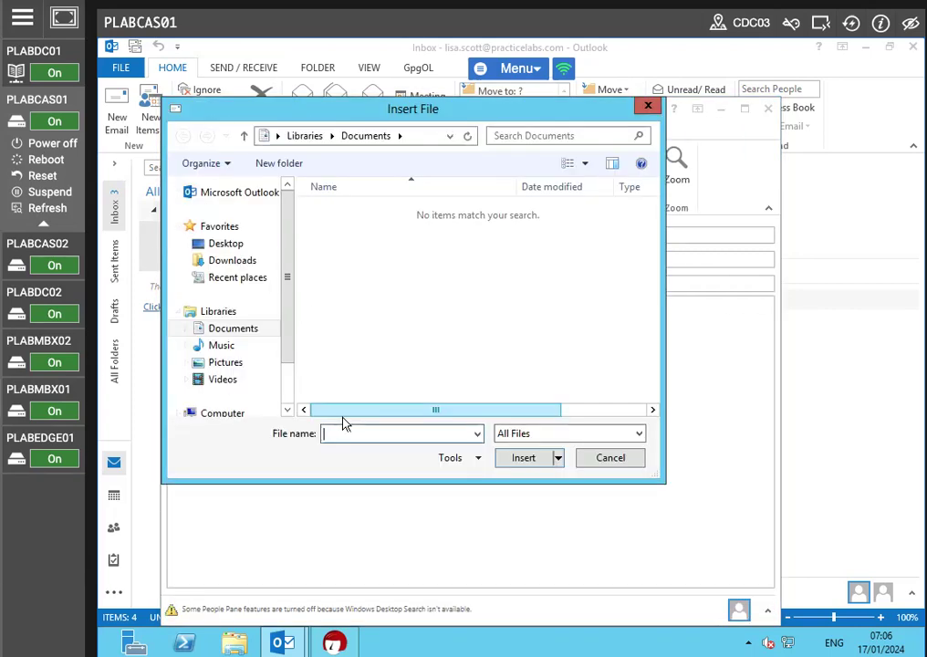
left_click(234, 247)
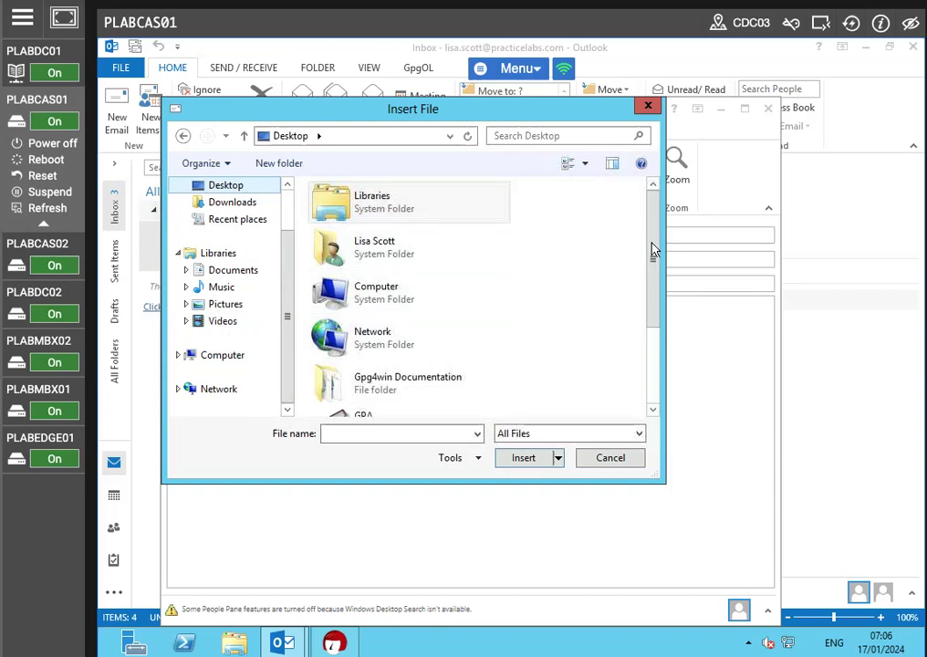
left_click_drag(654, 249, 662, 372)
left_click(434, 403)
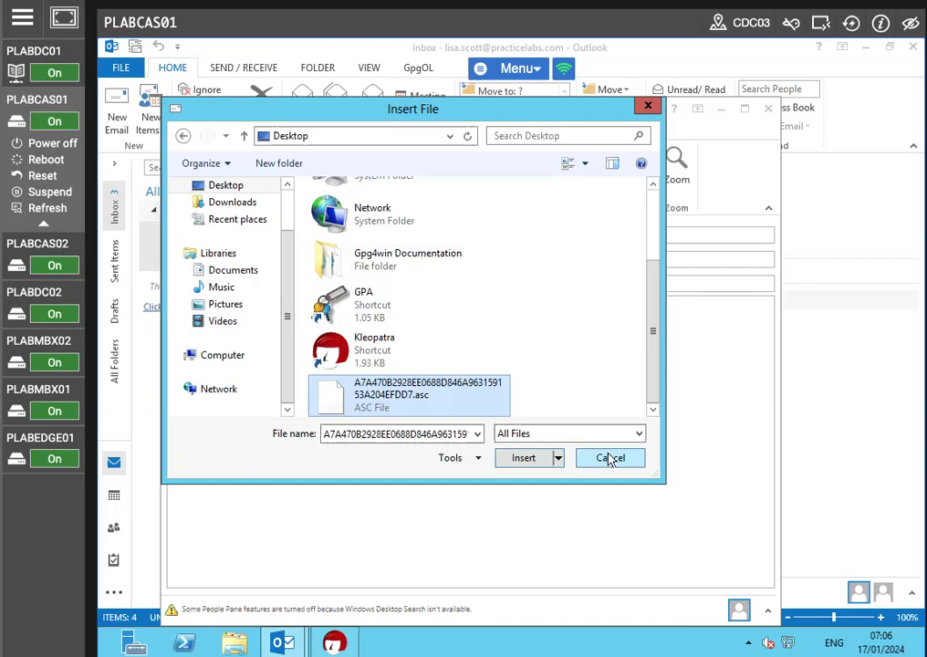
left_click(526, 460)
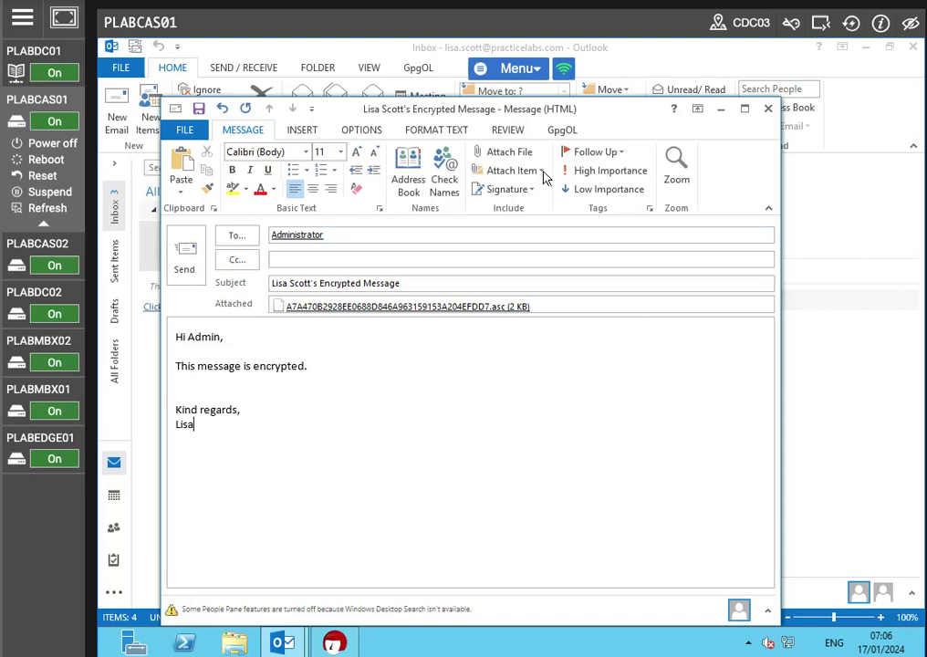
left_click(503, 151)
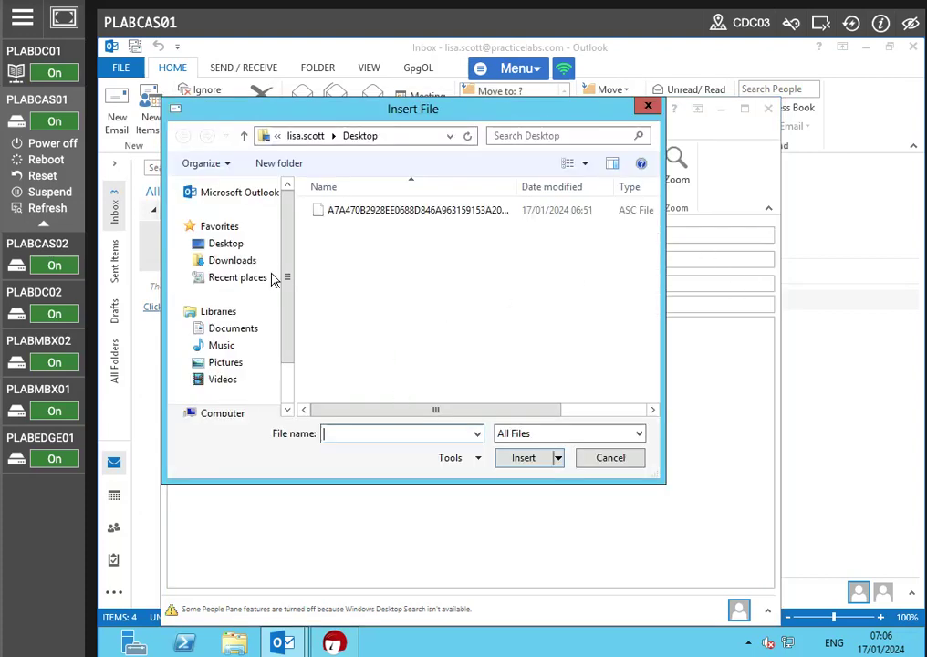
left_click(233, 245)
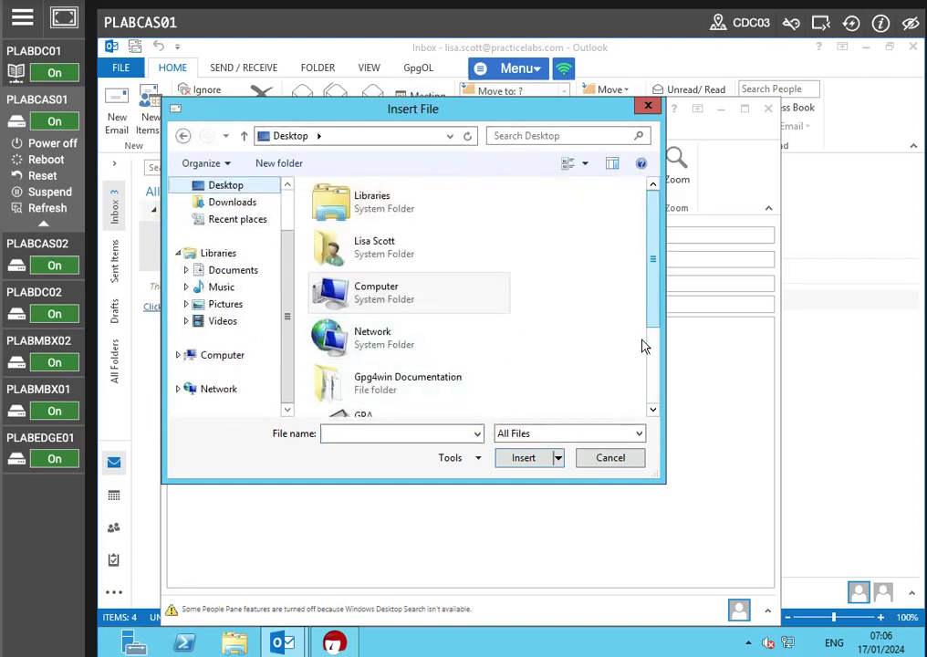
scroll(385, 360, "down", 3)
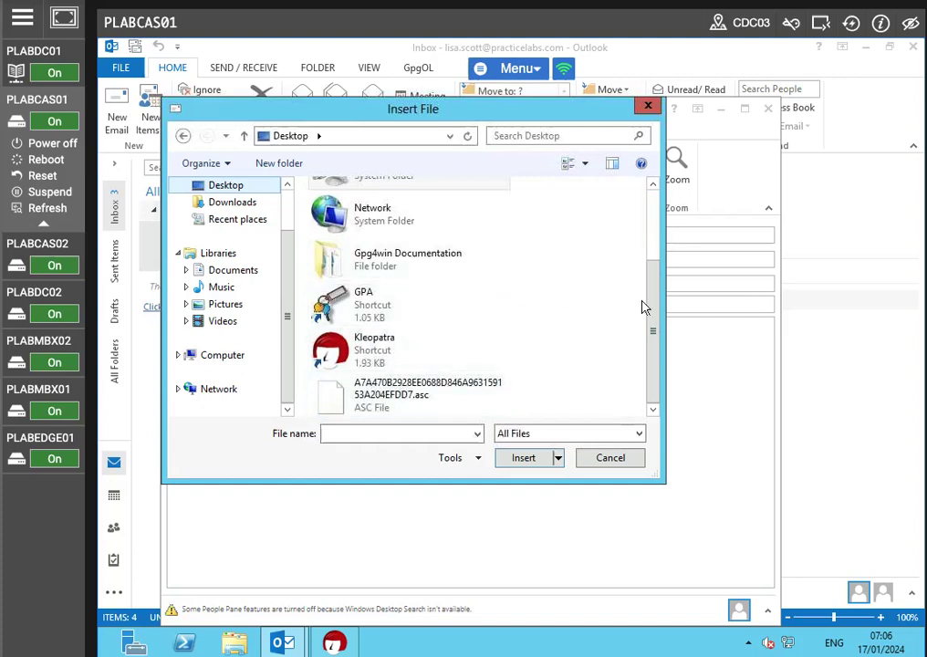
scroll(655, 287, "up", 3)
left_click(597, 458)
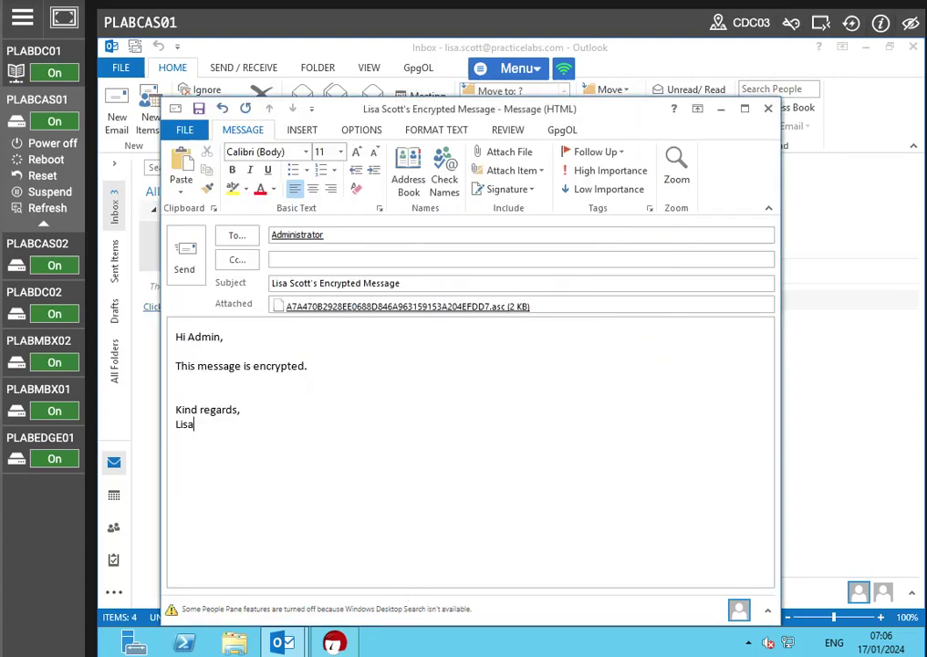
Step: Switch to Kleopatra and export the user's own certificate from My Certificates to the Desktop
mouse_move(283, 643)
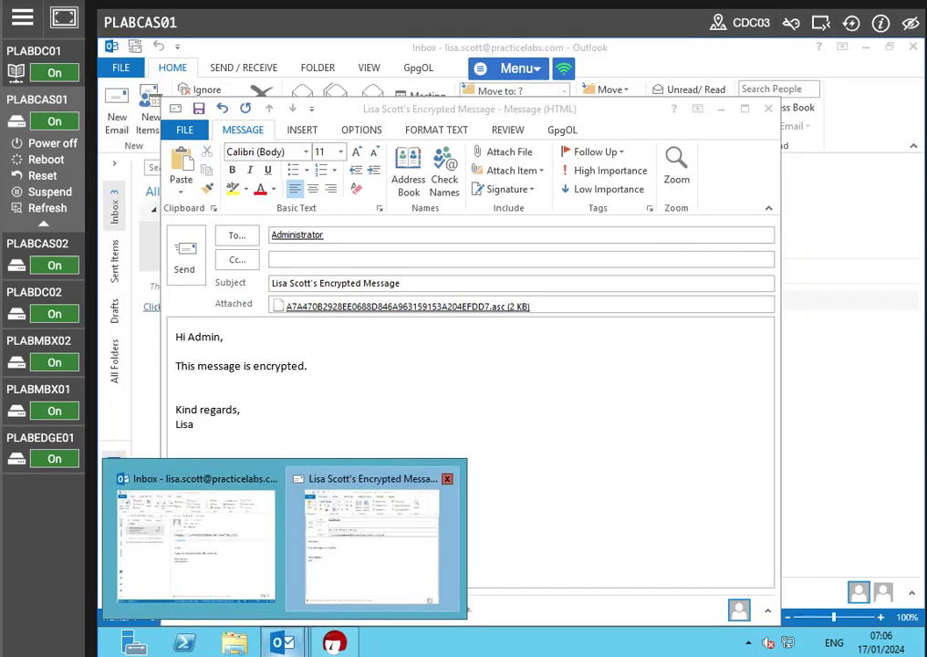
left_click(335, 642)
left_click(346, 289)
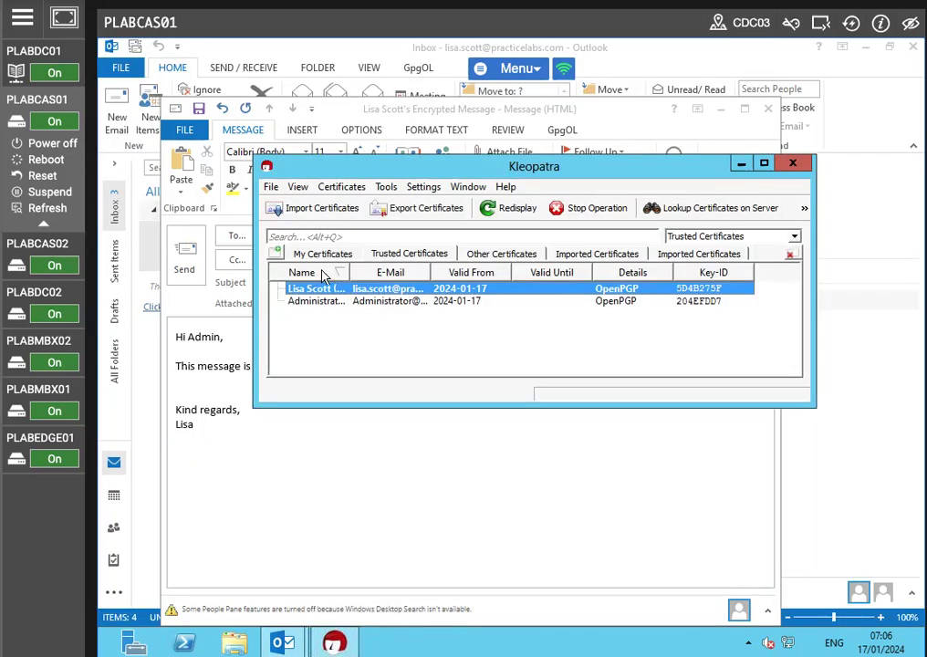
left_click(315, 254)
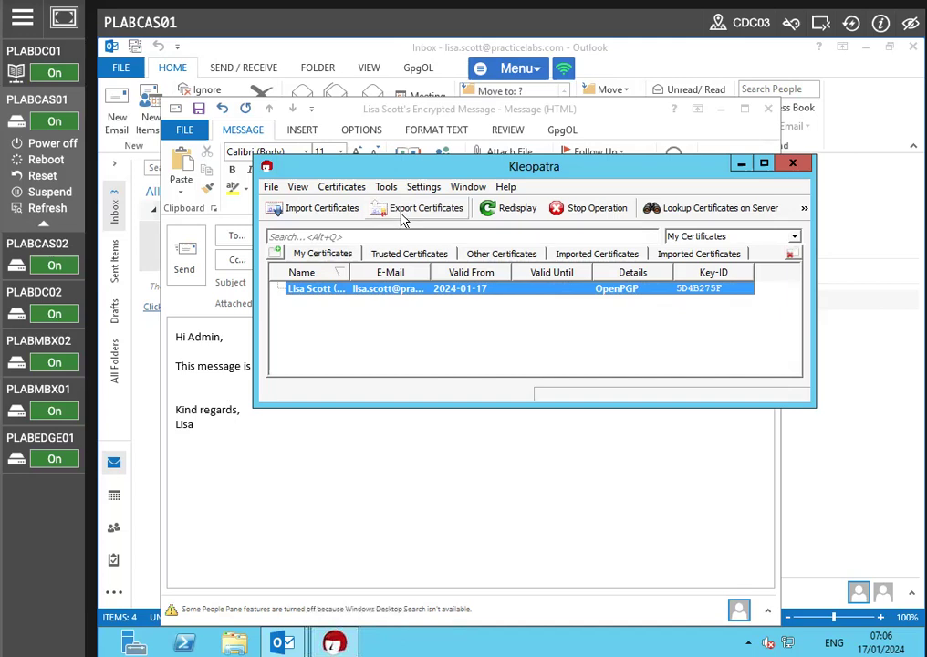
left_click(403, 208)
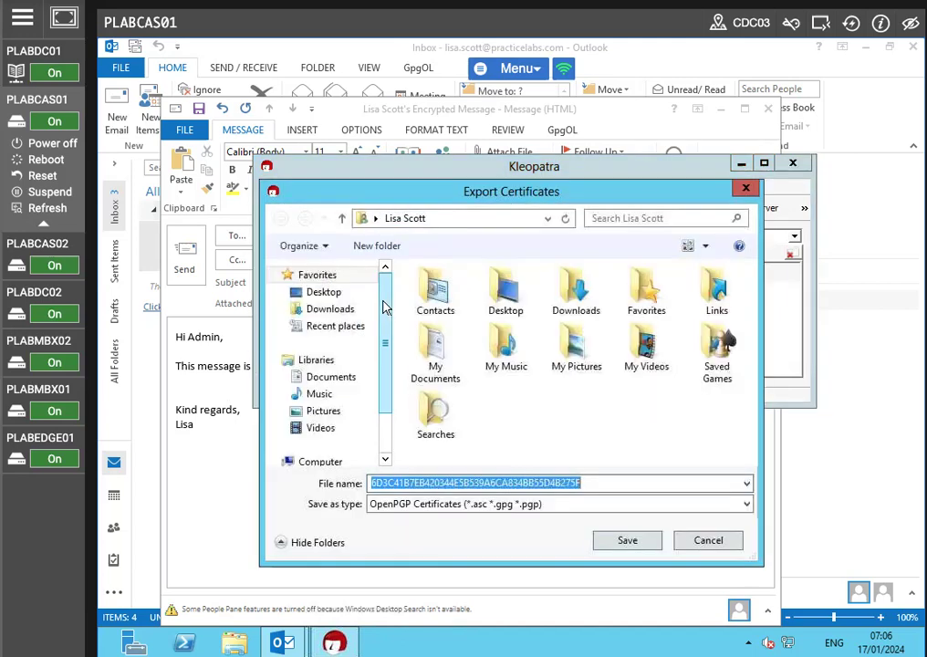
left_click(323, 292)
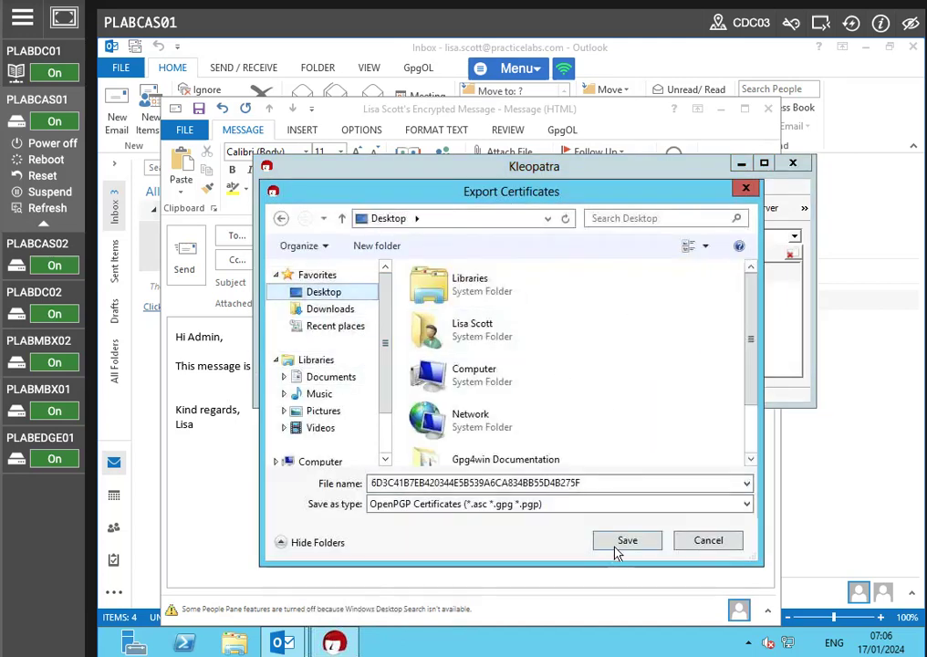
left_click(621, 545)
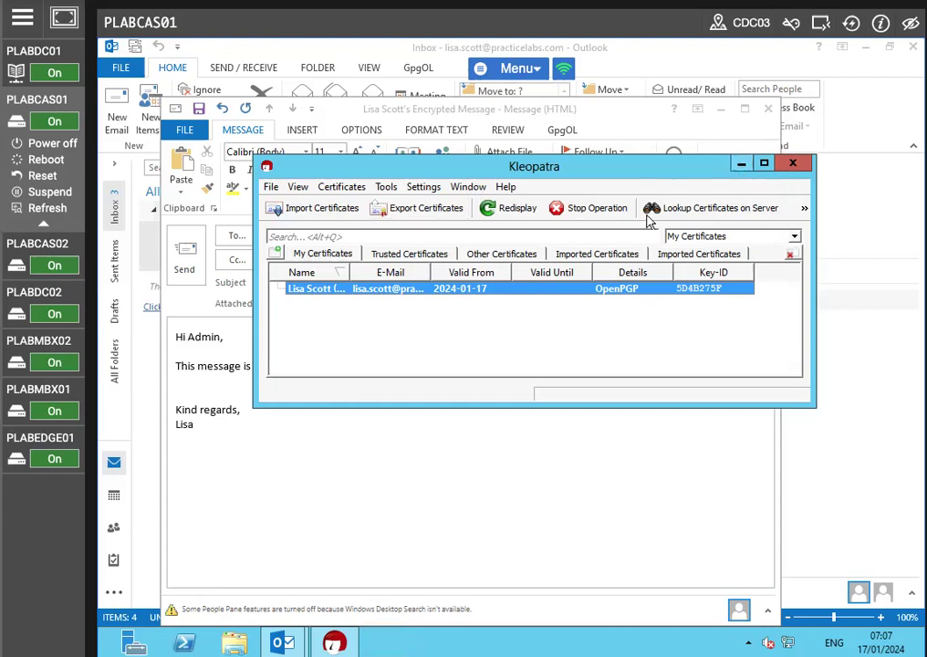
left_click(454, 344)
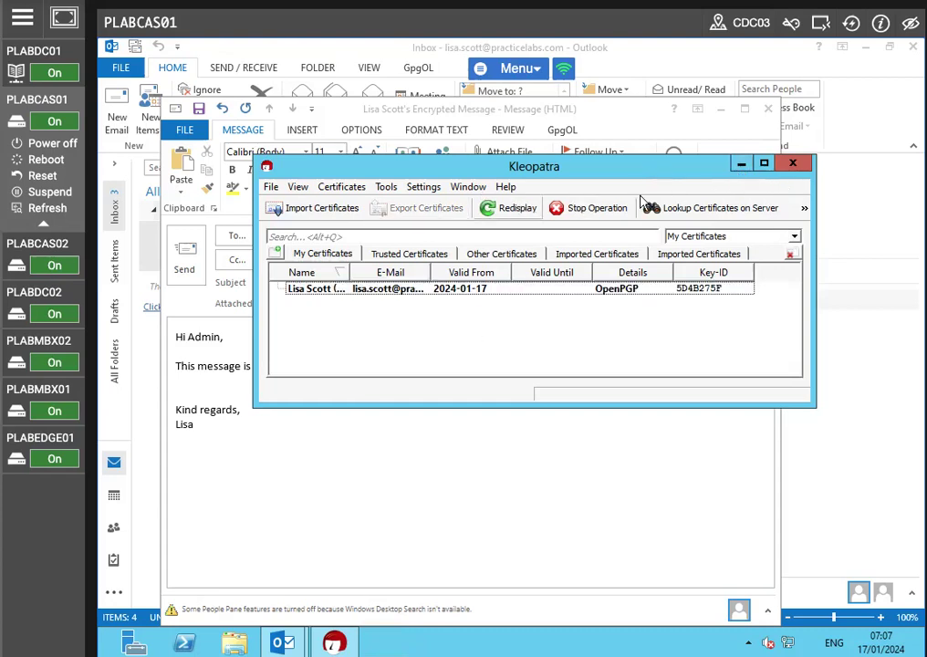
left_click(741, 163)
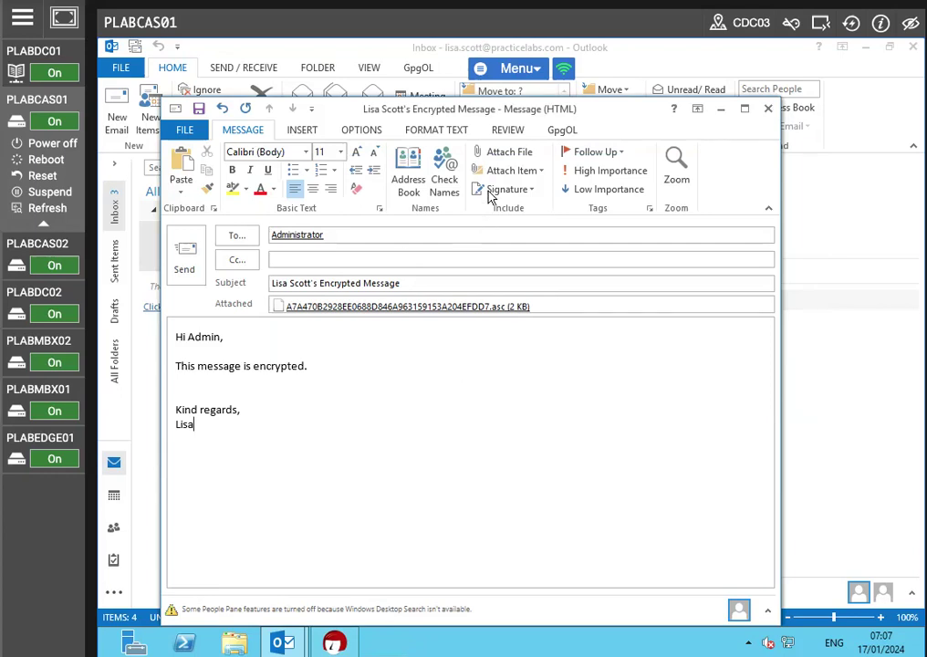
Step: Attach the 6D3C41B7EB420344E5B539A6CA834BB55D4B275F.asc certificate file from the Desktop to the email
left_click(504, 152)
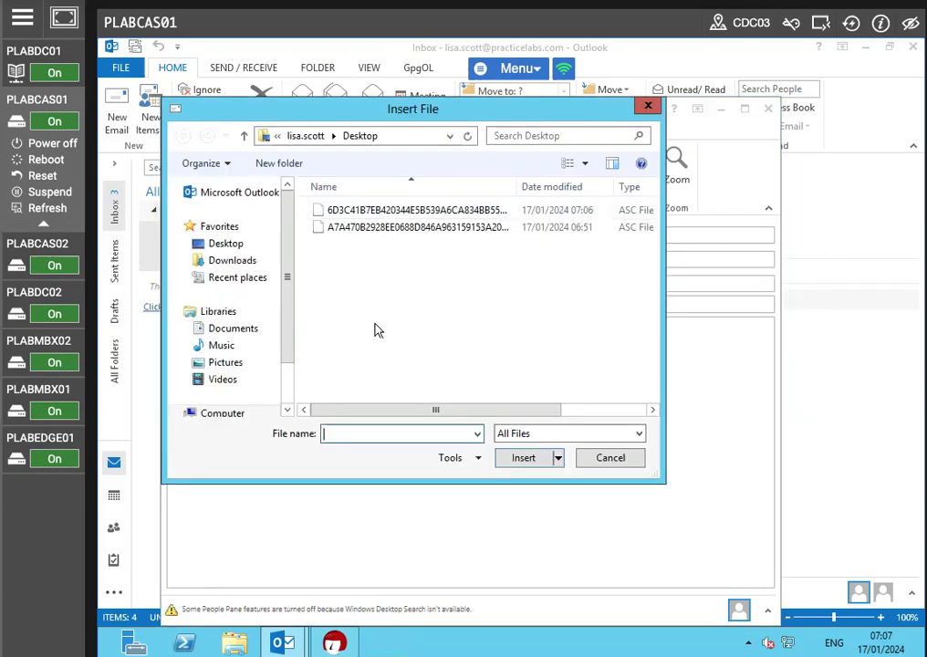
left_click(219, 245)
left_click_drag(523, 124, 781, 136)
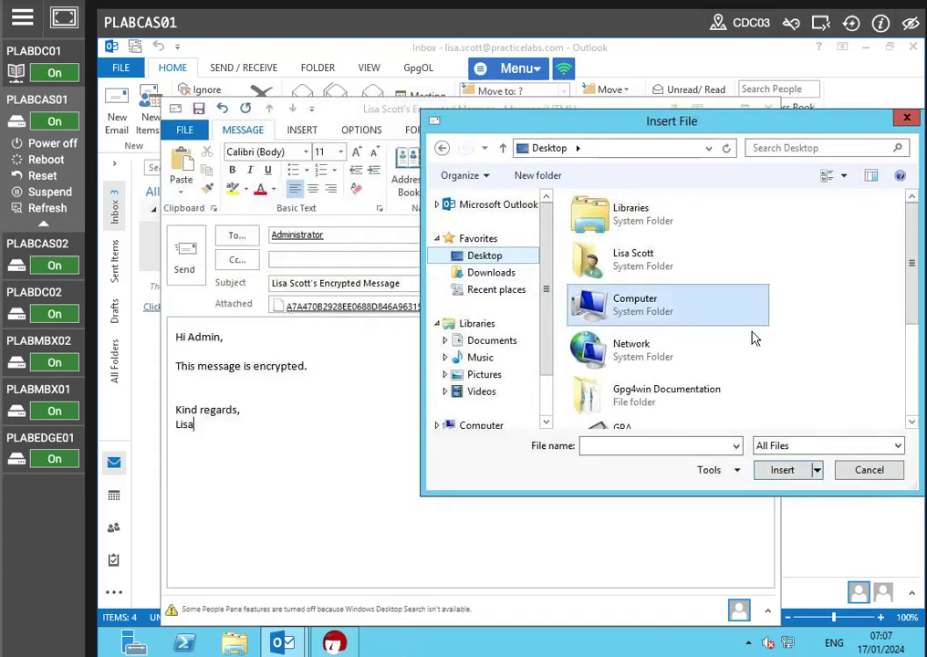
scroll(753, 338, "down", 3)
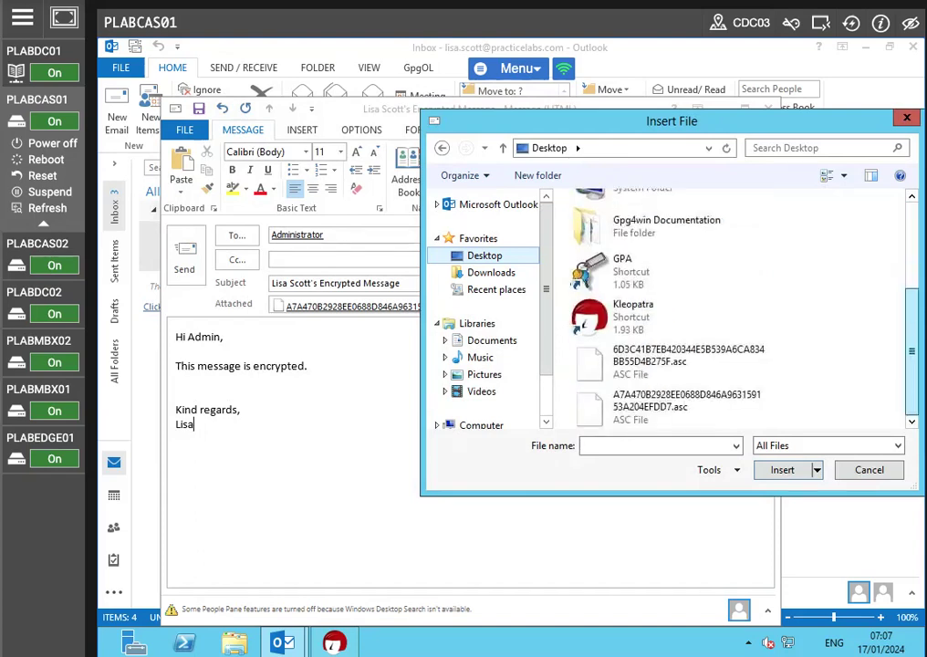
left_click(656, 361)
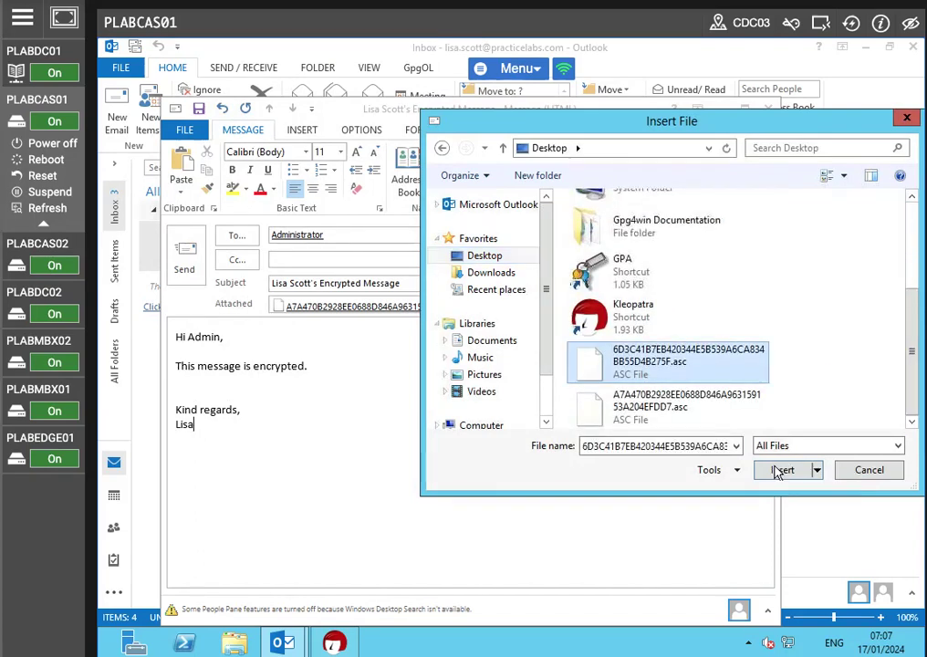
left_click(779, 470)
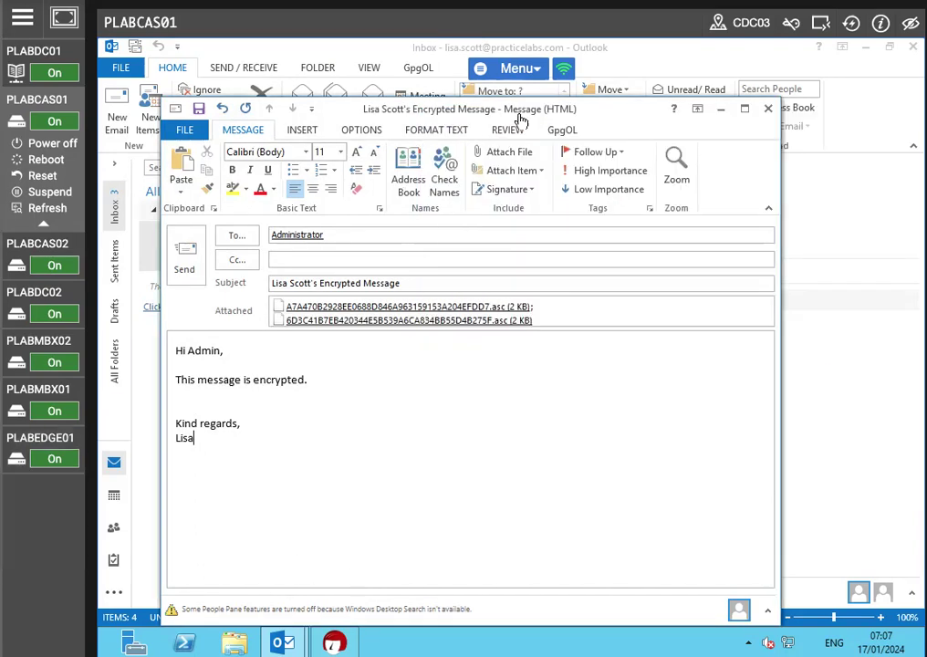
Step: Encrypt the message body with OpenPGP for both recipients' certificates and send the email
left_click(560, 128)
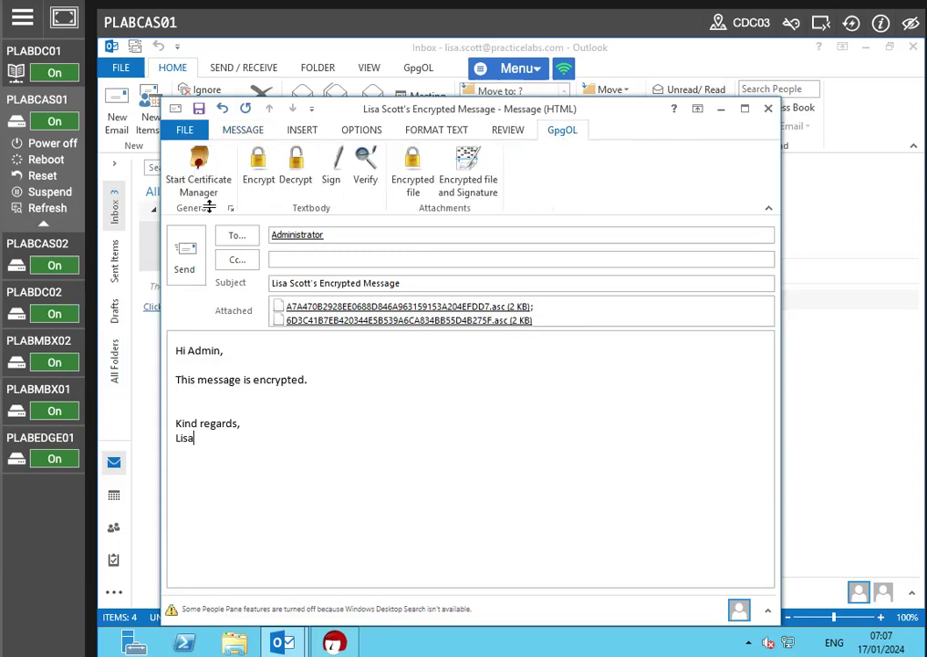
left_click(257, 166)
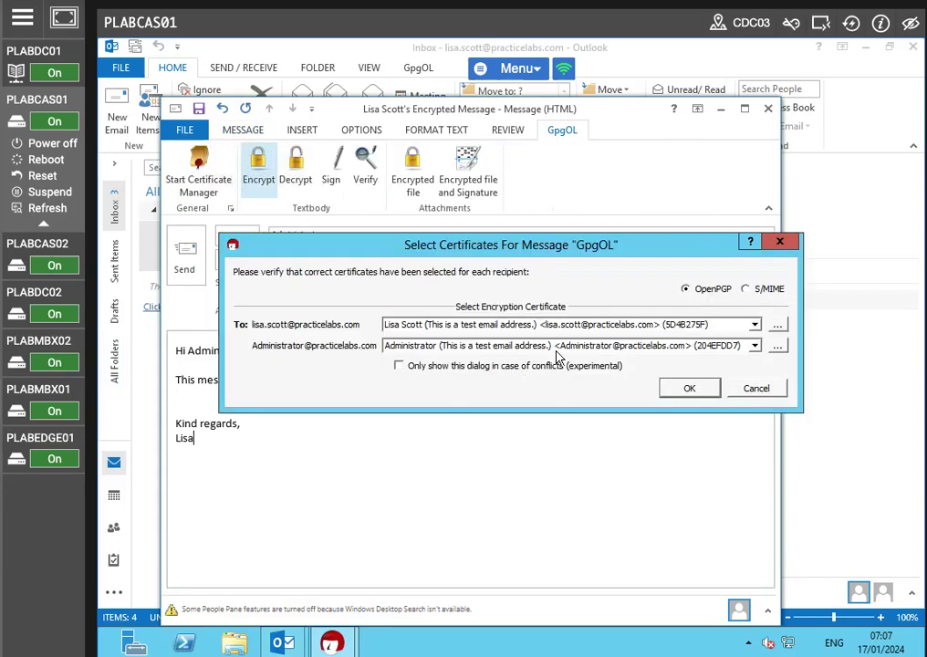
left_click(689, 389)
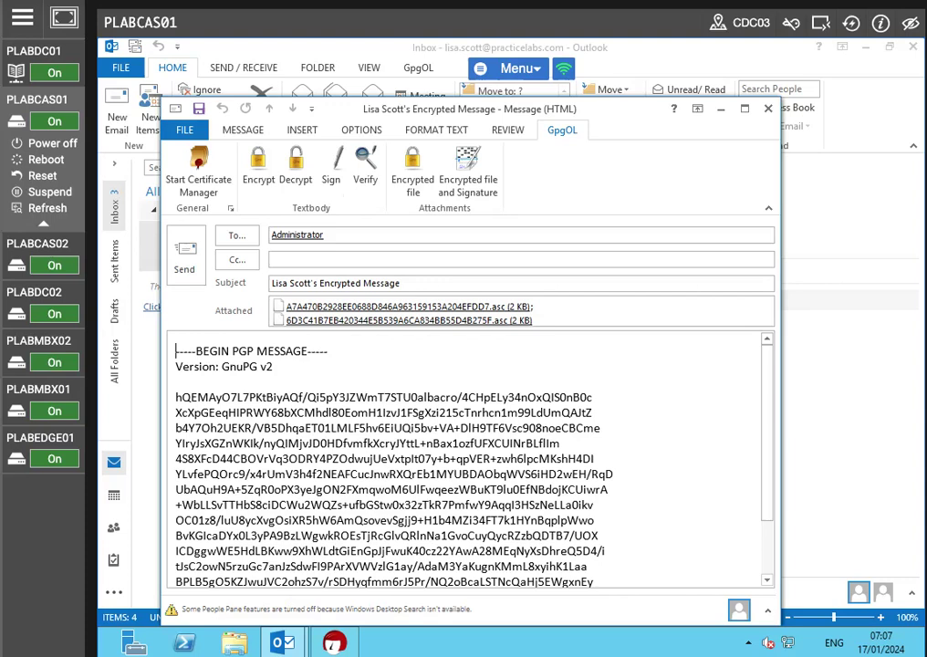
left_click(186, 264)
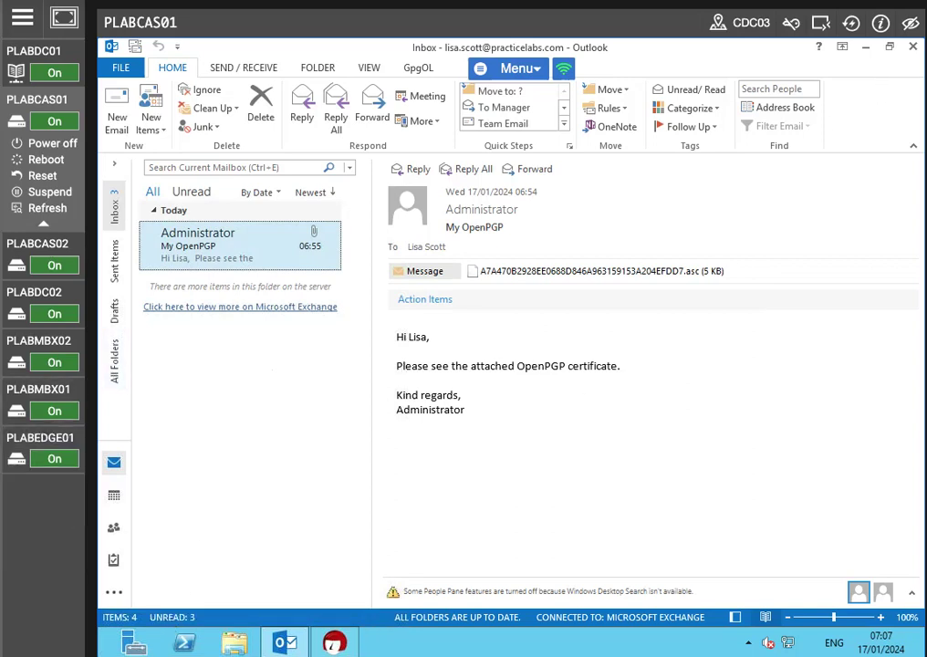
Step: Check the Sent Items folder for the sent encrypted message
left_click(865, 46)
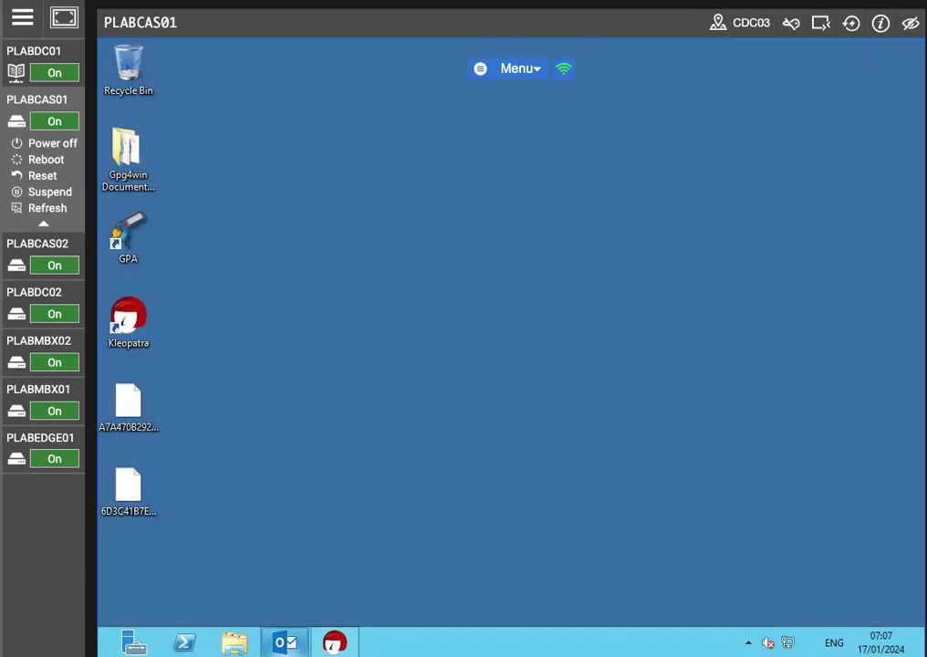
left_click(284, 642)
left_click(116, 261)
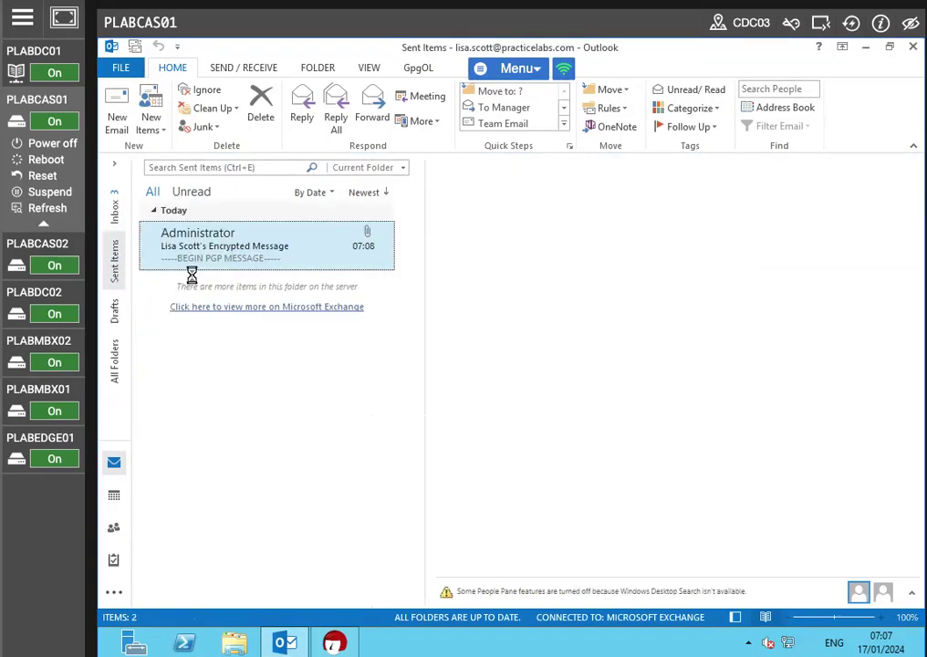
left_click(864, 46)
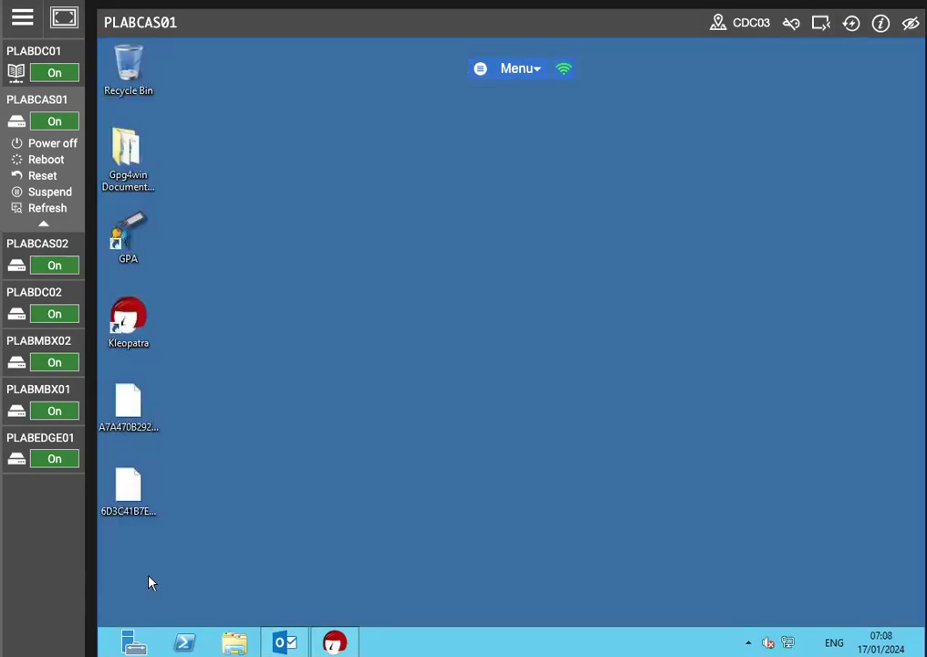
Step: Switch the lab machine to the Administrator account and sign in with the account password
key("super")
left_click(834, 102)
left_click(719, 212)
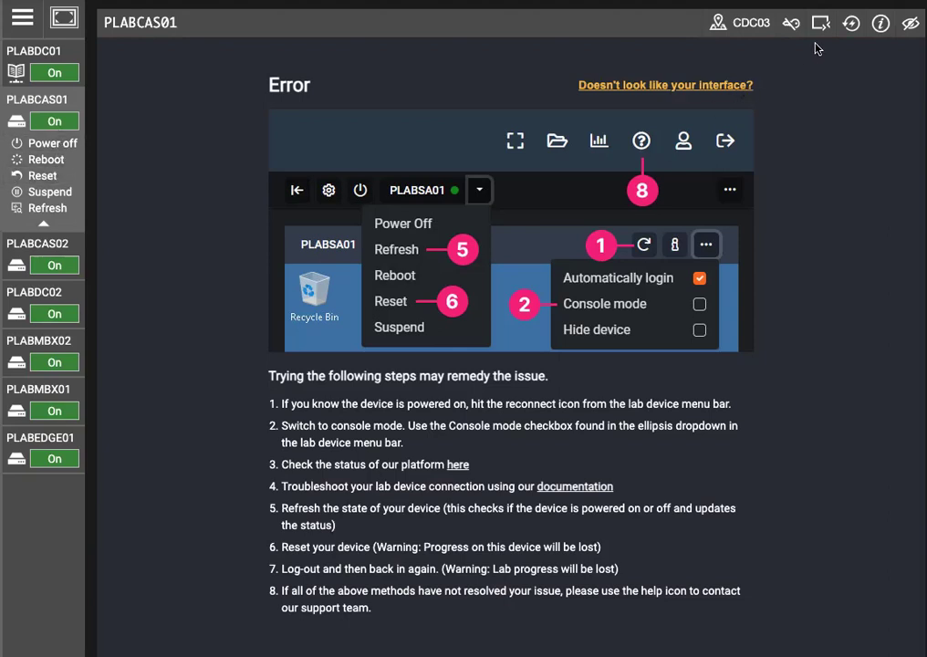
left_click(851, 24)
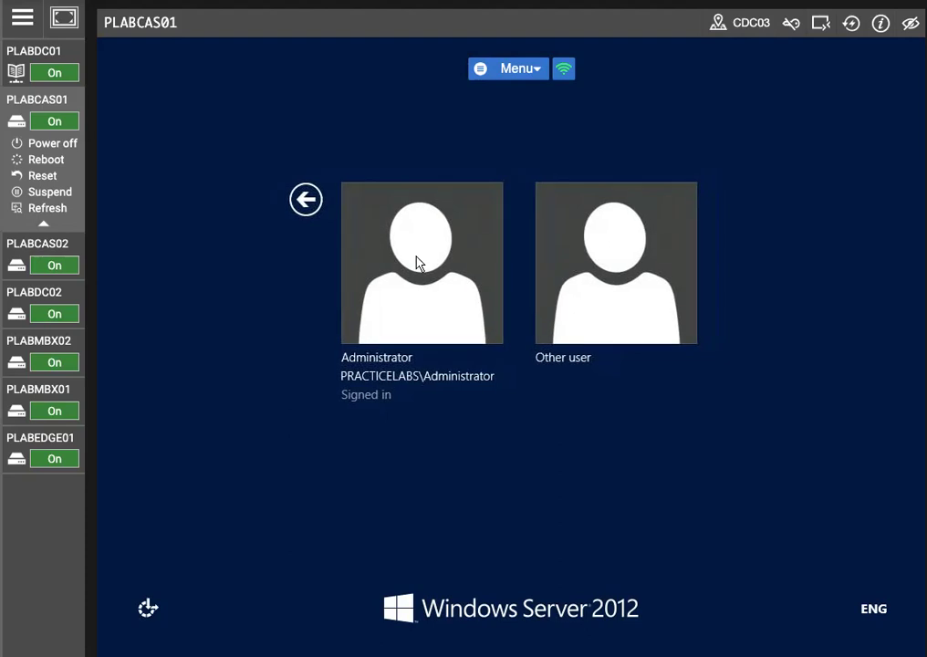
left_click(416, 262)
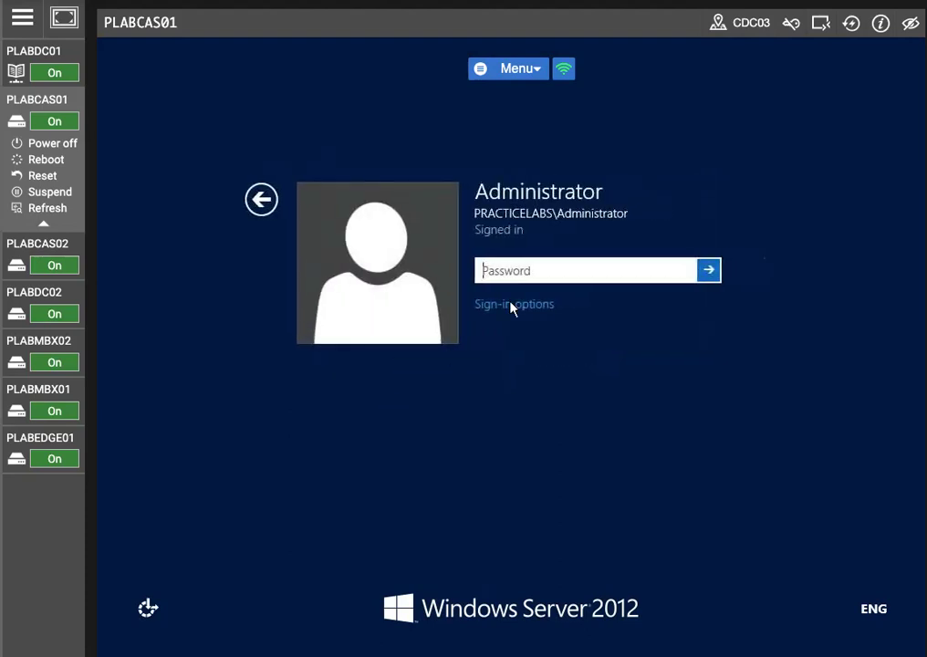
type("********")
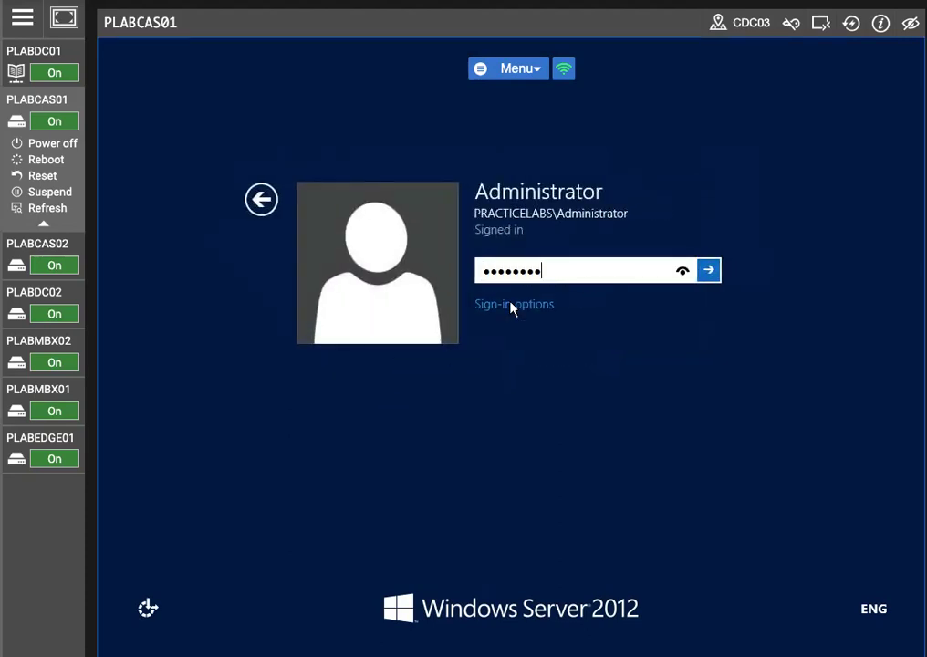
key("Return")
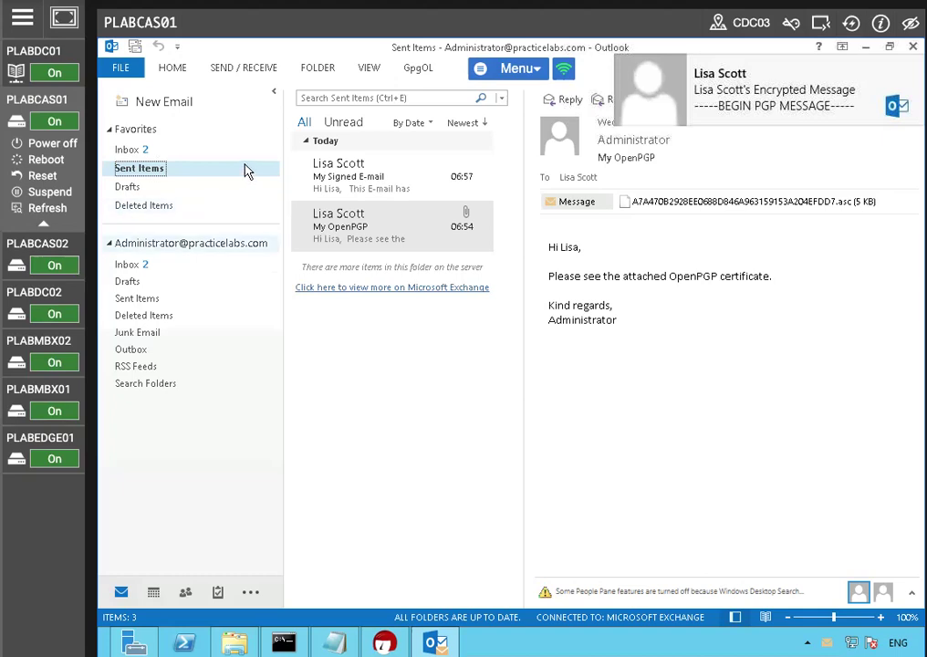
Step: Open and read the received encrypted message in the Administrator's Inbox
left_click(135, 149)
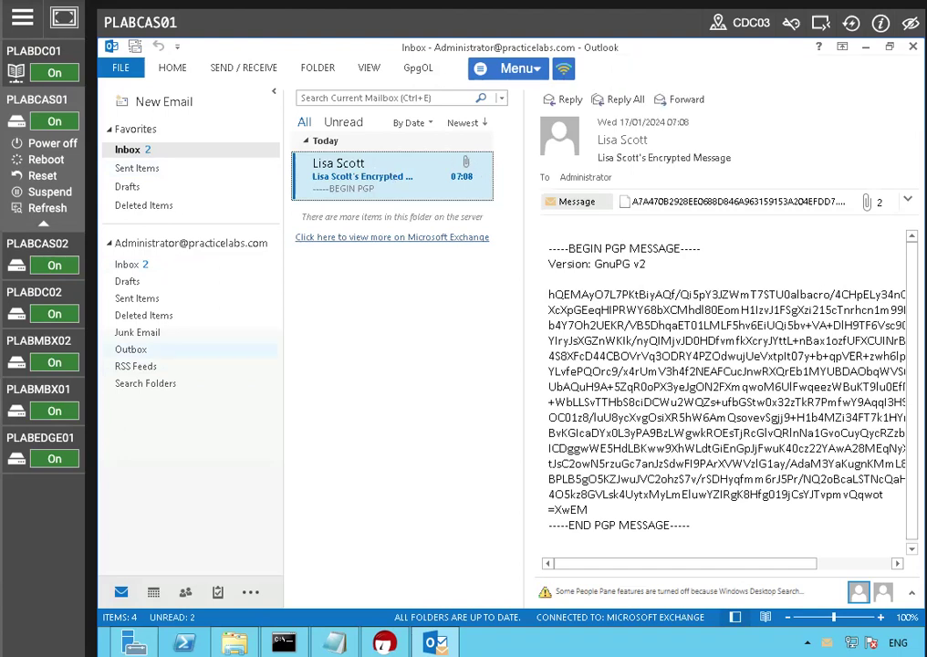
double_click(391, 183)
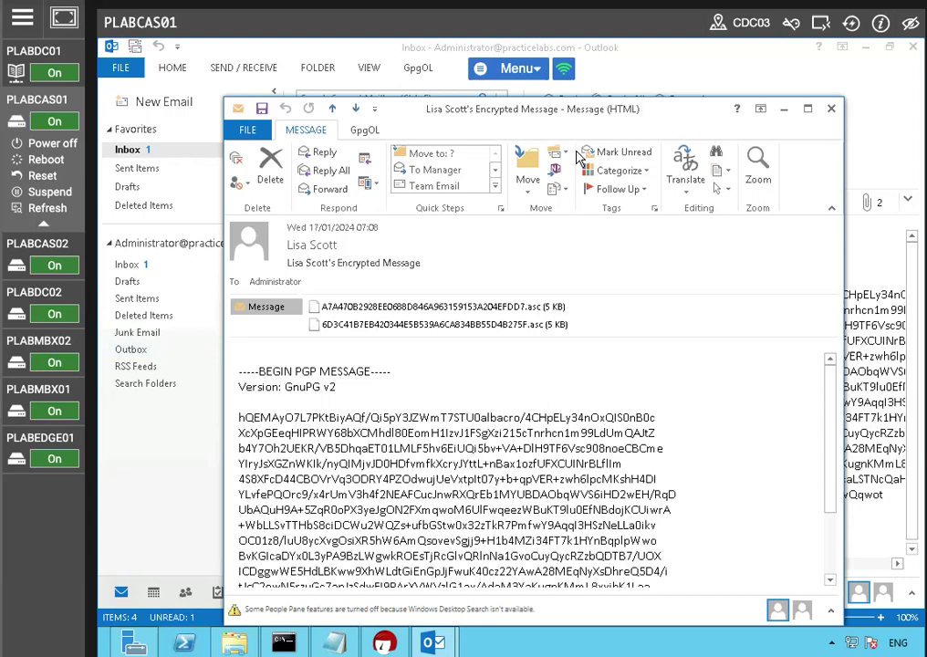
left_click(807, 109)
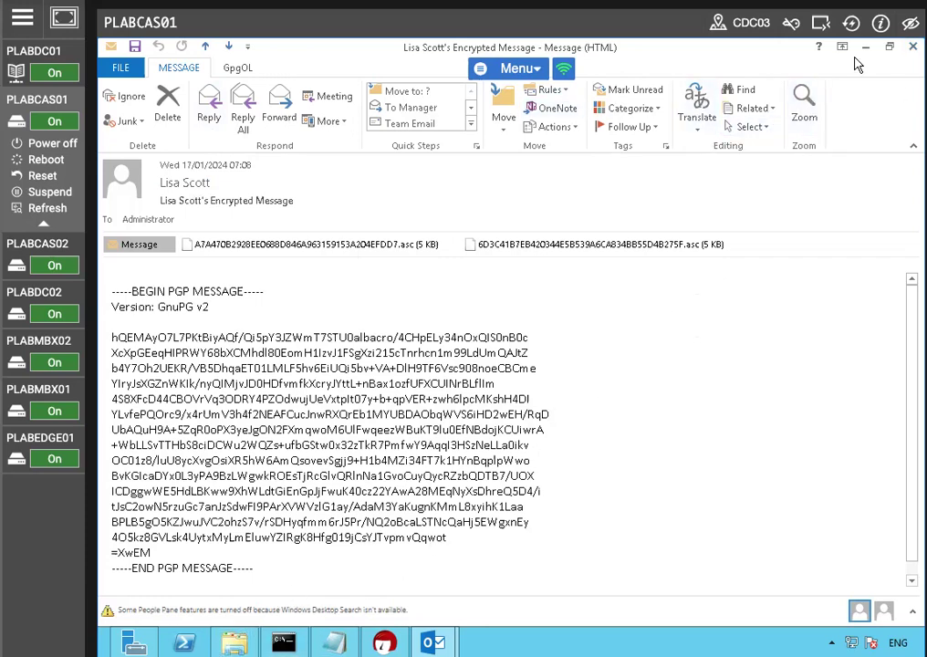
left_click(912, 46)
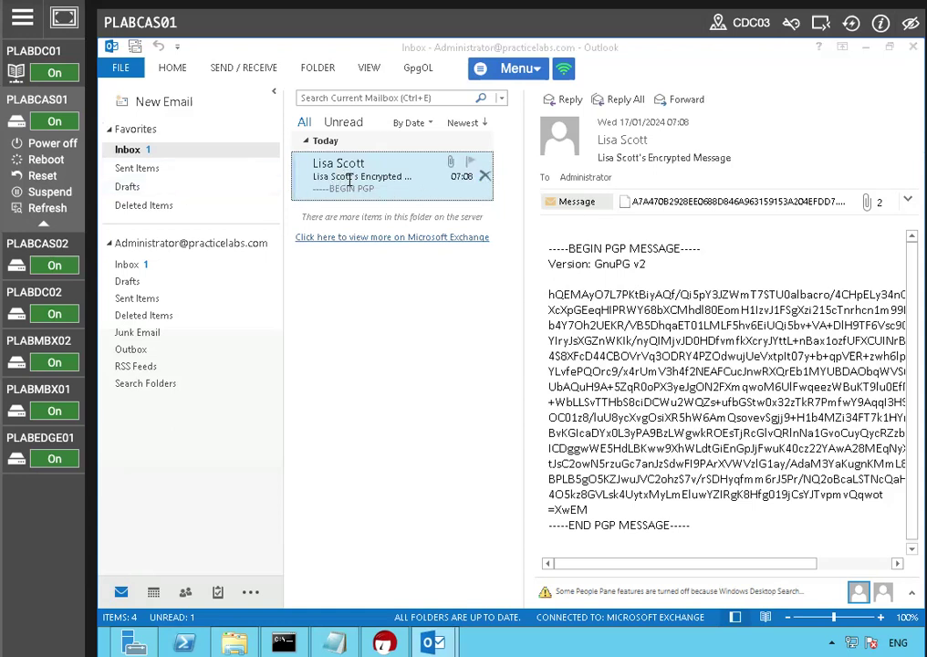
Step: Open the encrypted message and try to save and decrypt its first .asc attachment to the Desktop, declining the replacement
double_click(347, 182)
left_click(317, 246)
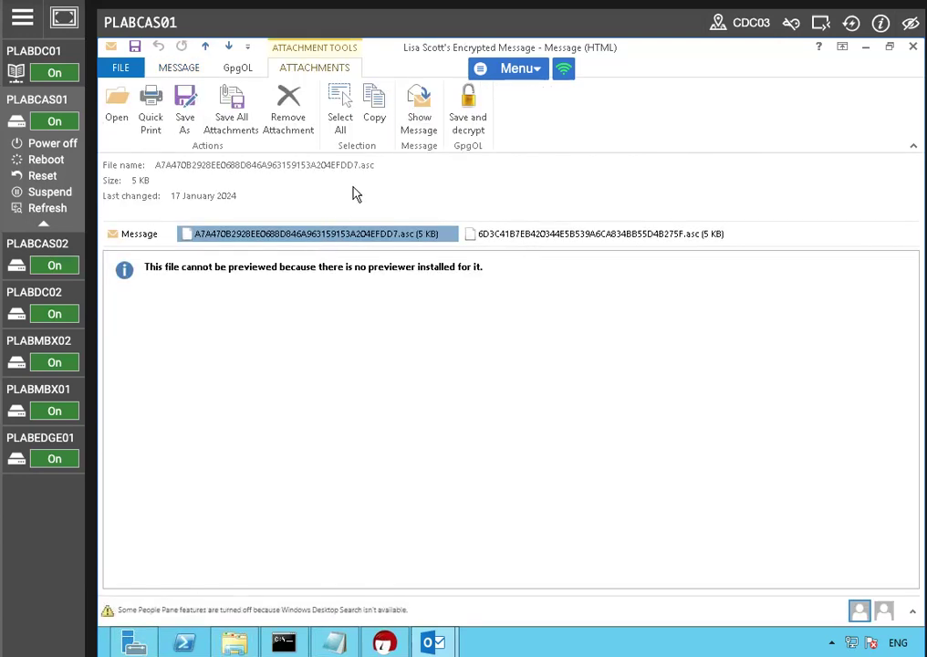
left_click(468, 124)
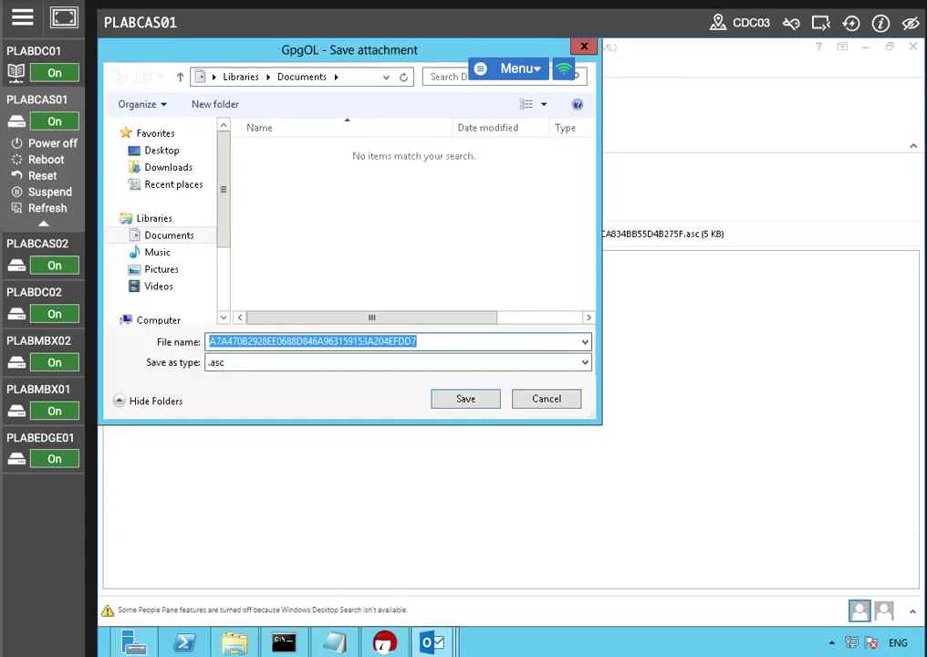
left_click(178, 157)
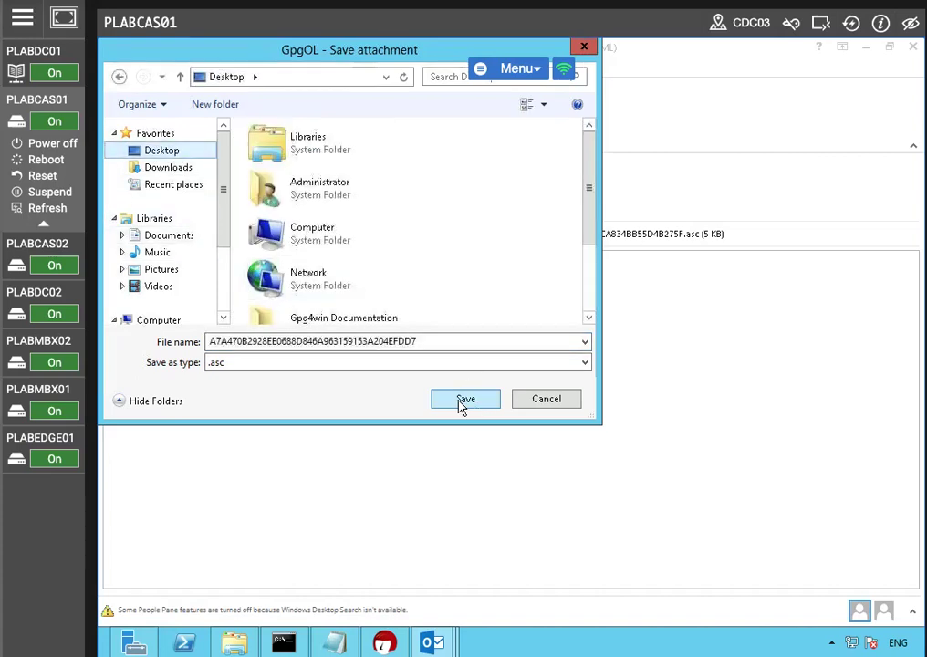
left_click(460, 404)
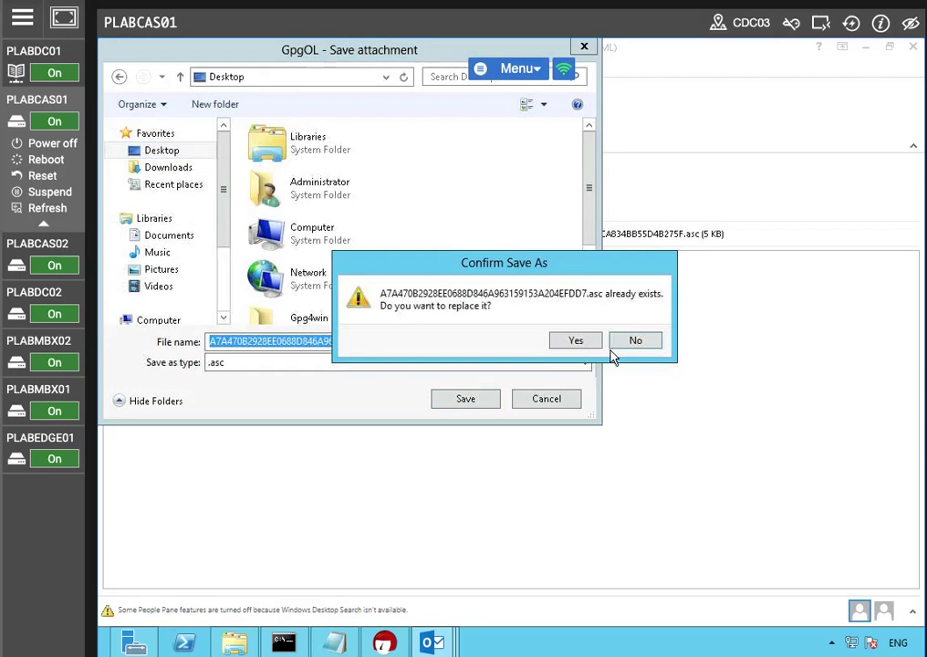
left_click(632, 347)
left_click(563, 402)
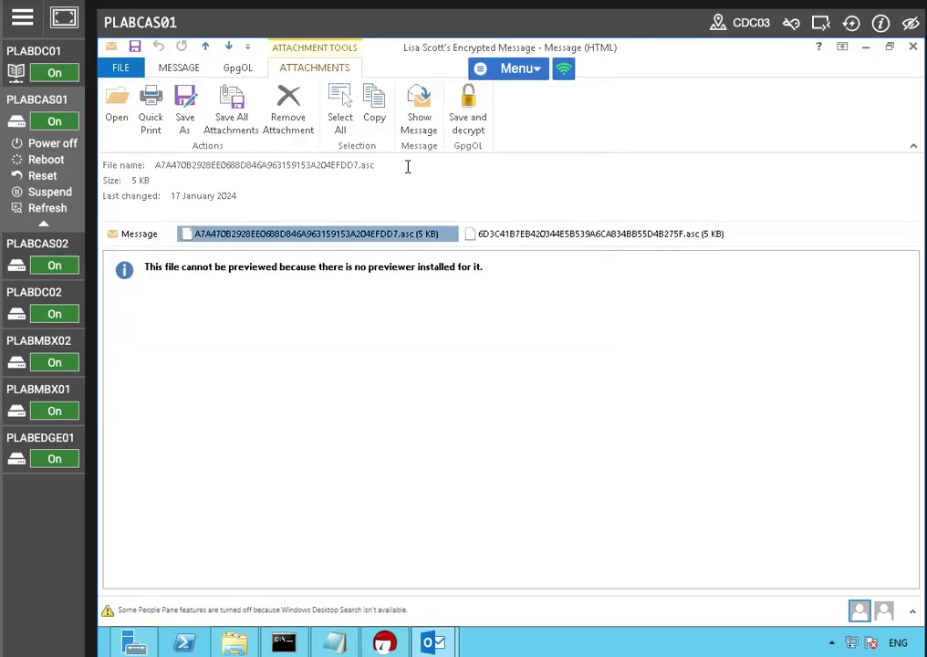
Step: Decrypt the message with GpgOL, entering the Administrator key's passphrase, and finish the decryption
left_click(234, 71)
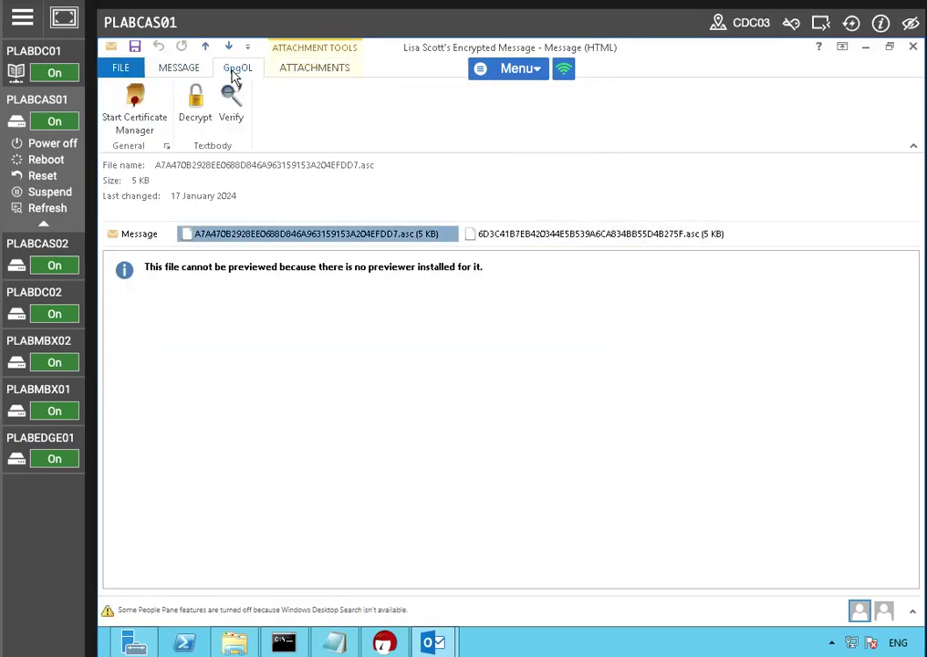
left_click(195, 102)
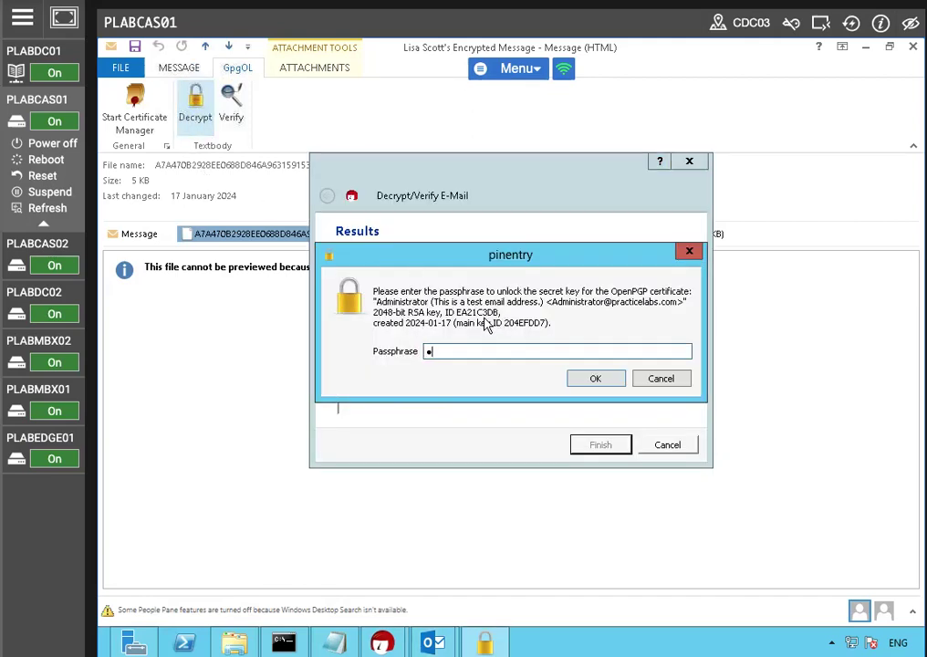
key("Return")
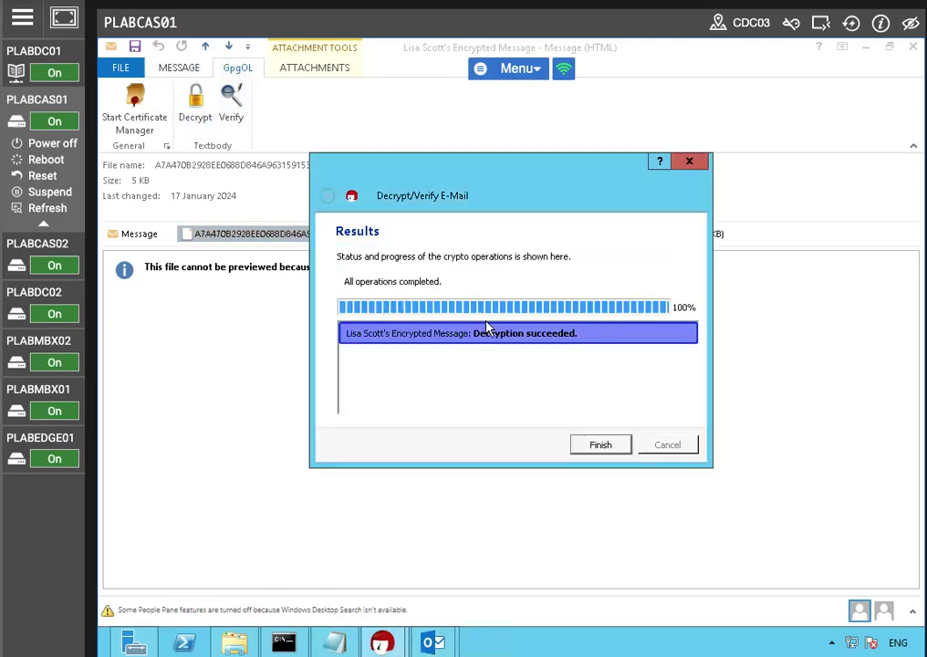
left_click(594, 443)
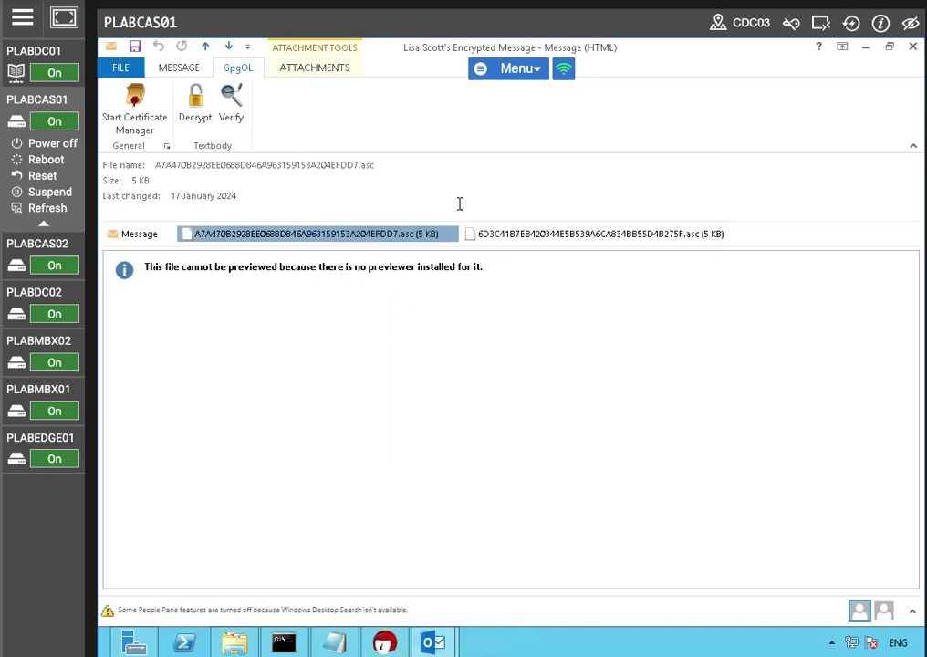
Step: Try to decrypt the message with the second .asc attachment selected and open the result details
left_click(516, 240)
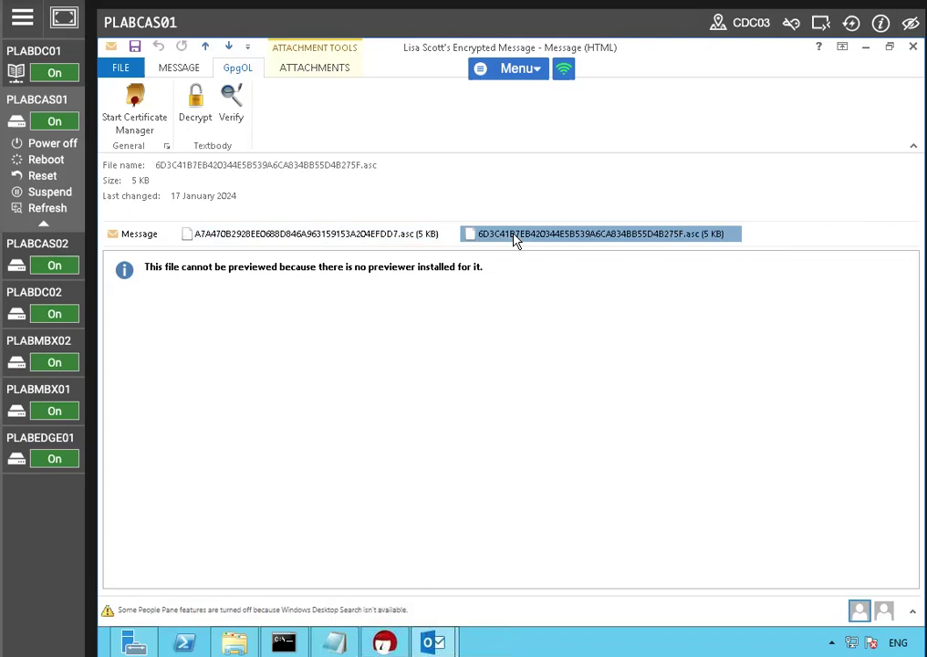
left_click(194, 95)
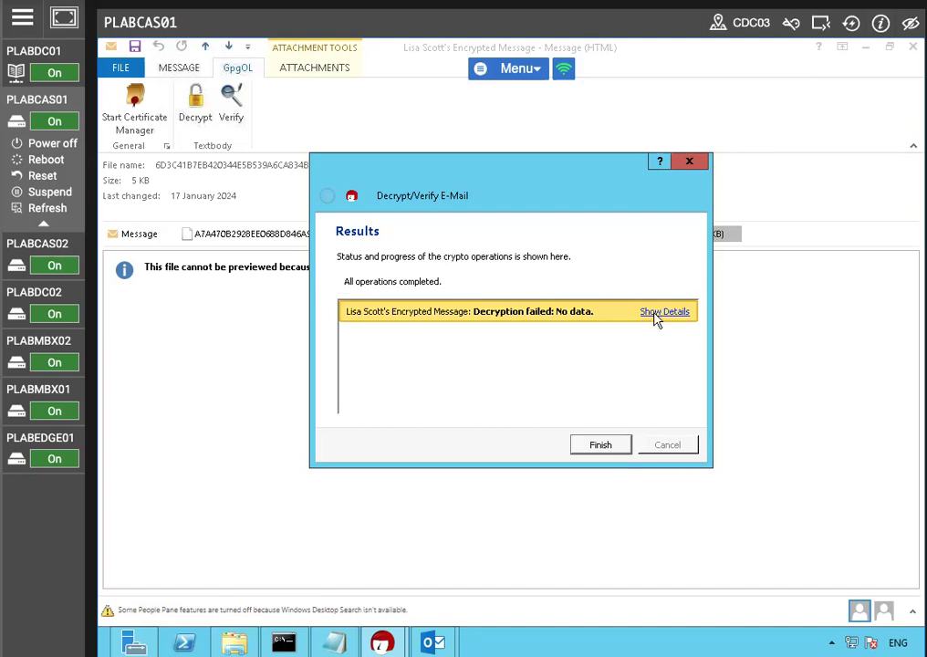
left_click(653, 313)
left_click(586, 444)
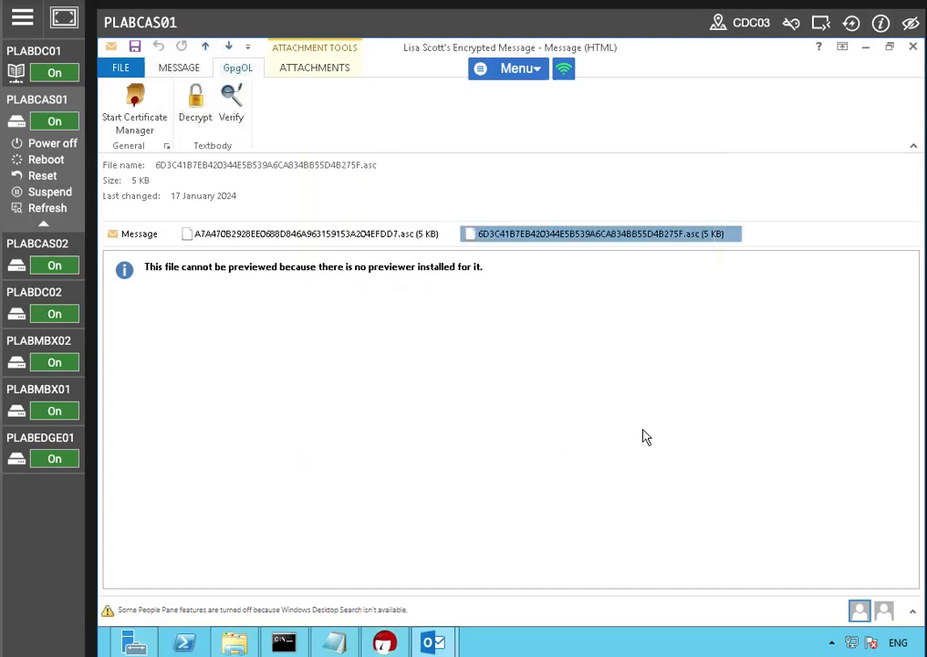
Step: Reselect the first .asc attachment and run Decrypt again, then finish the dialog
left_click(308, 235)
right_click(306, 240)
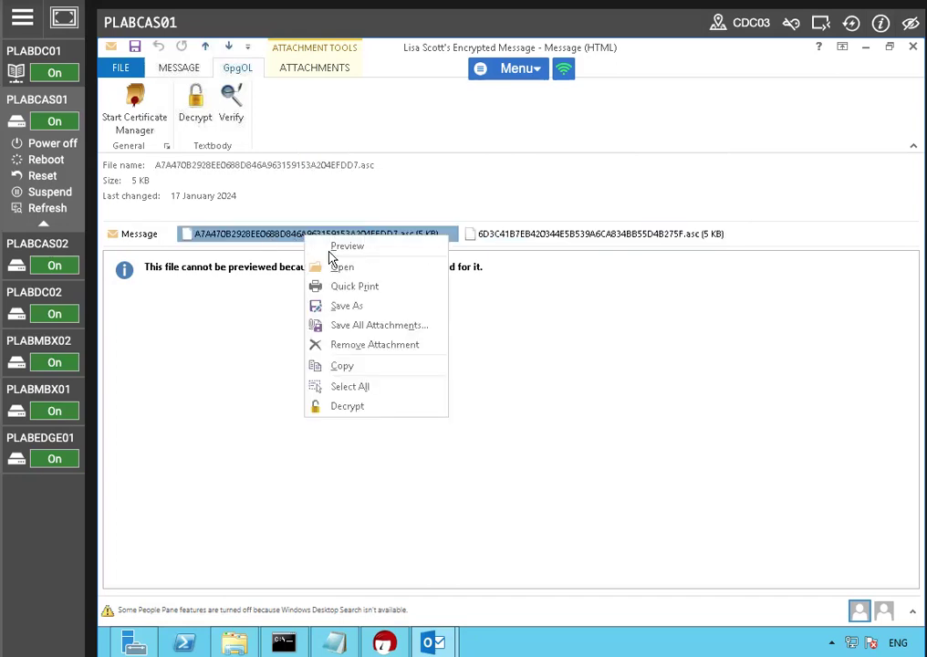
left_click(202, 325)
left_click(191, 99)
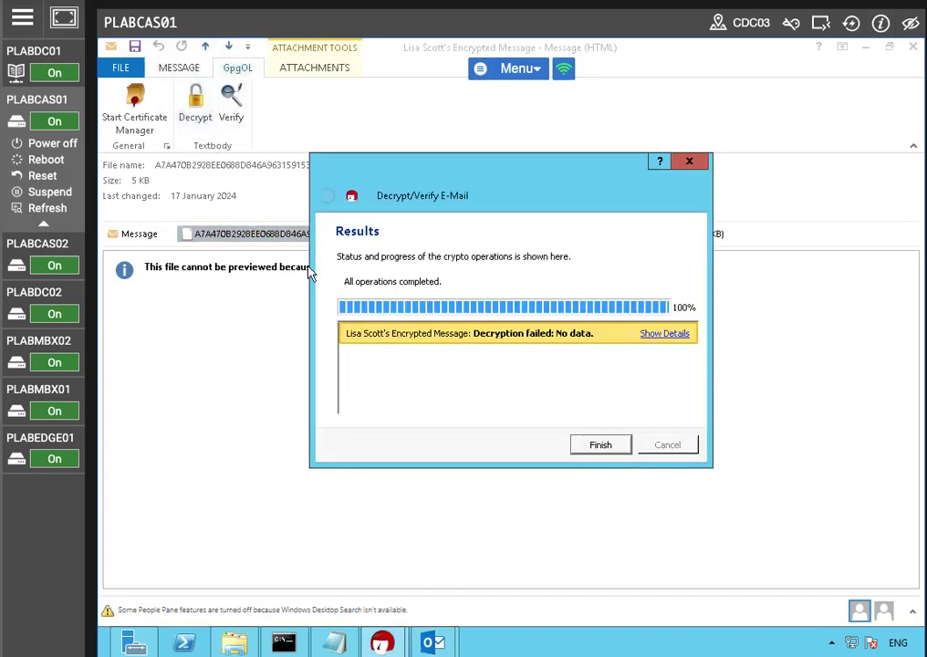
left_click(600, 445)
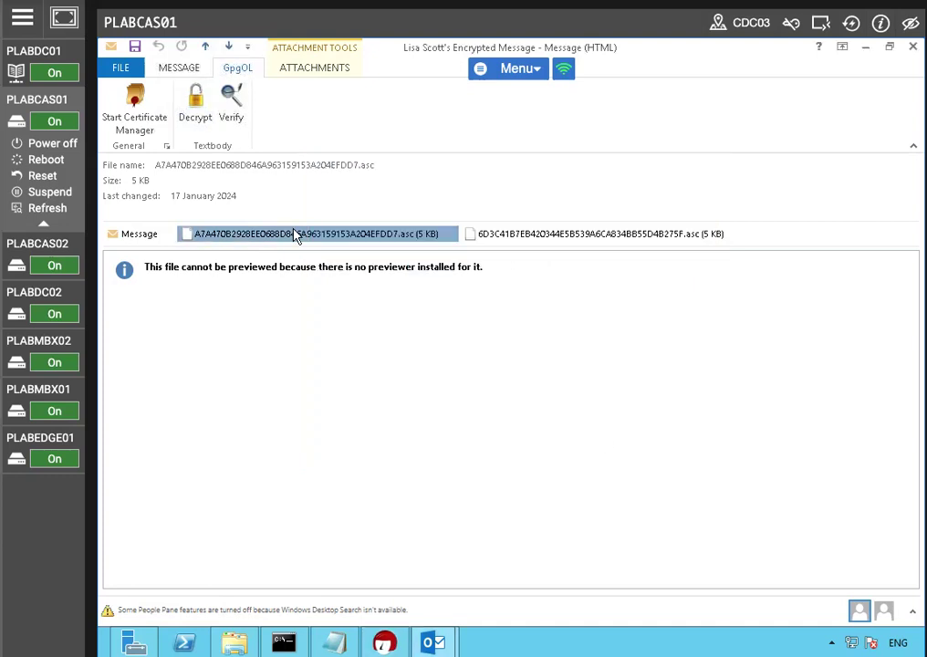
Step: Close the message window without saving changes and reopen the message from the Inbox
left_click(912, 46)
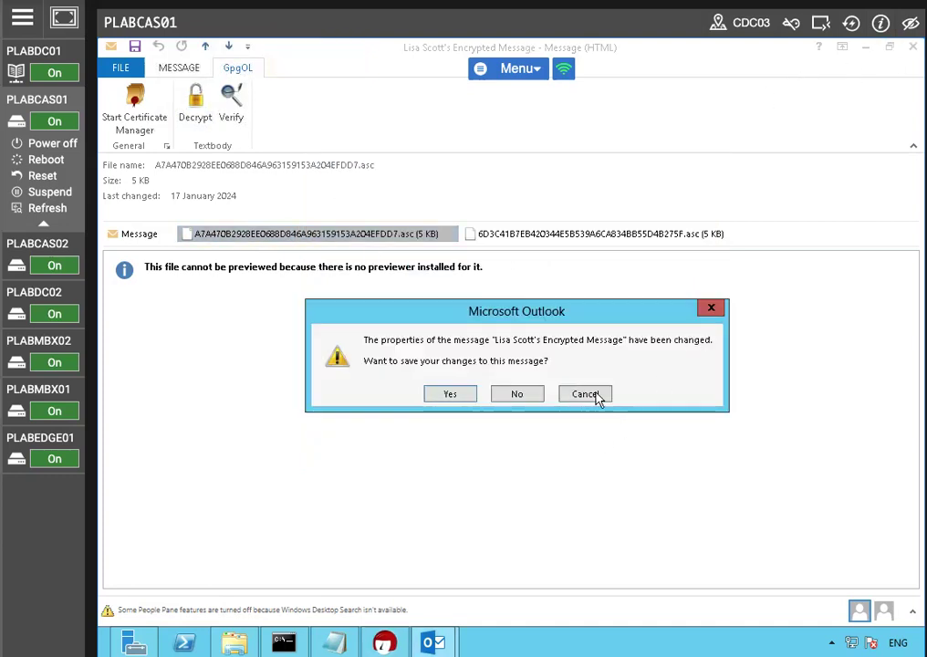
left_click(516, 394)
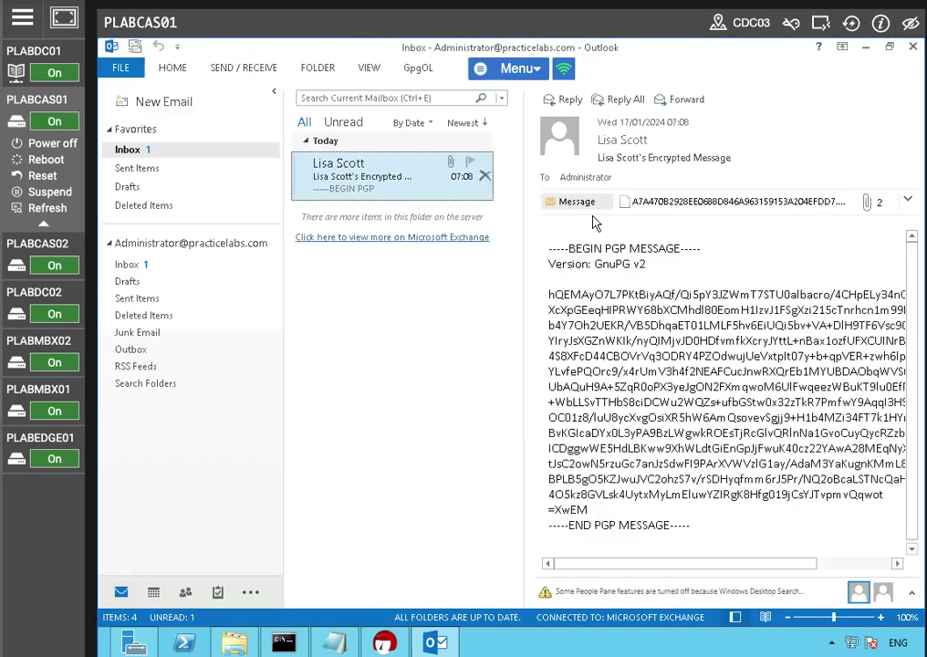
left_click(671, 202)
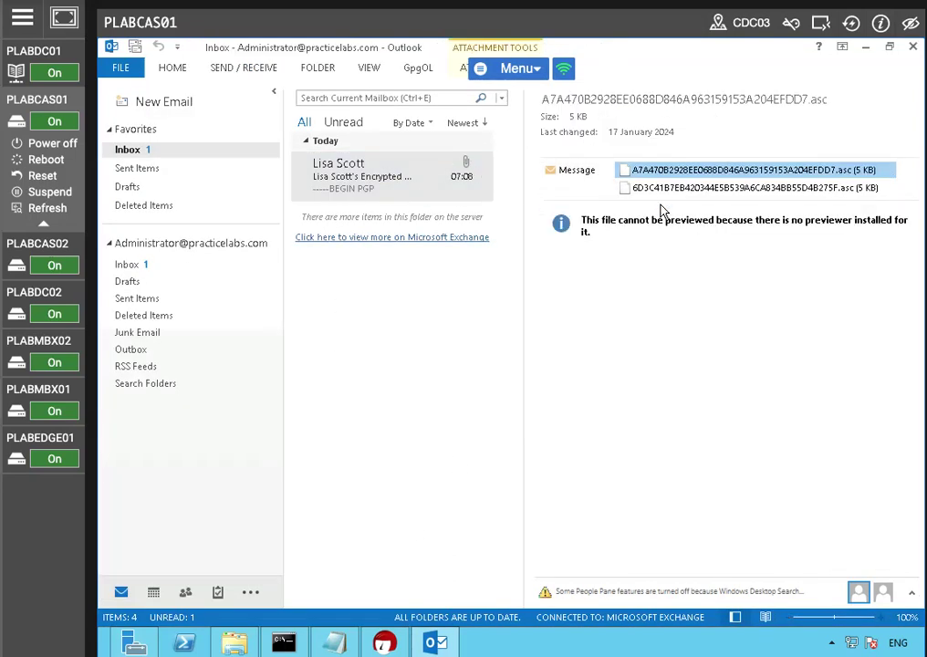
double_click(393, 173)
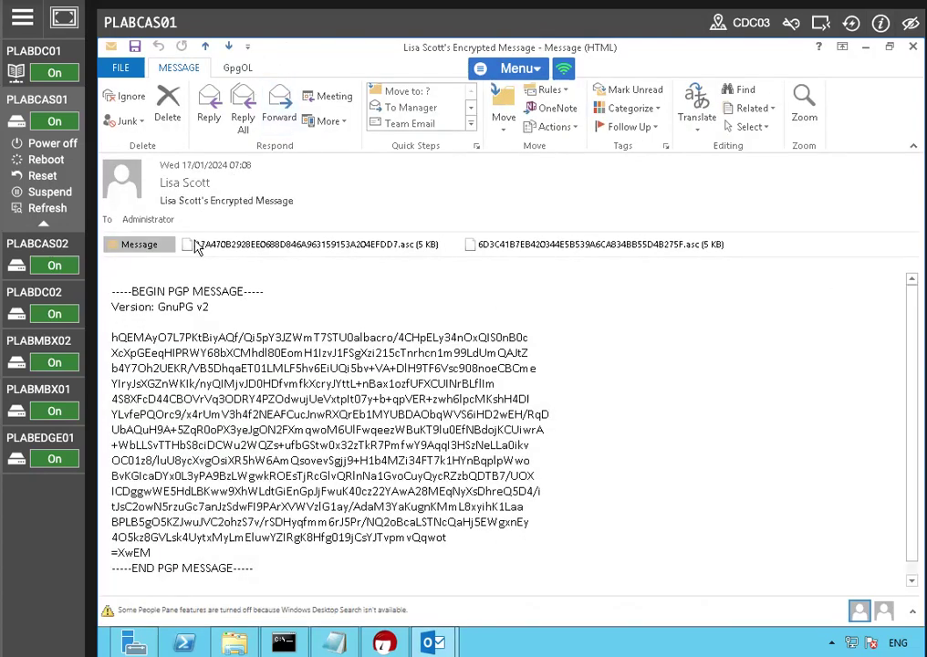
Step: Select the first .asc attachment and decrypt the message with GpgOL, then finish the dialog
left_click(238, 244)
left_click(238, 69)
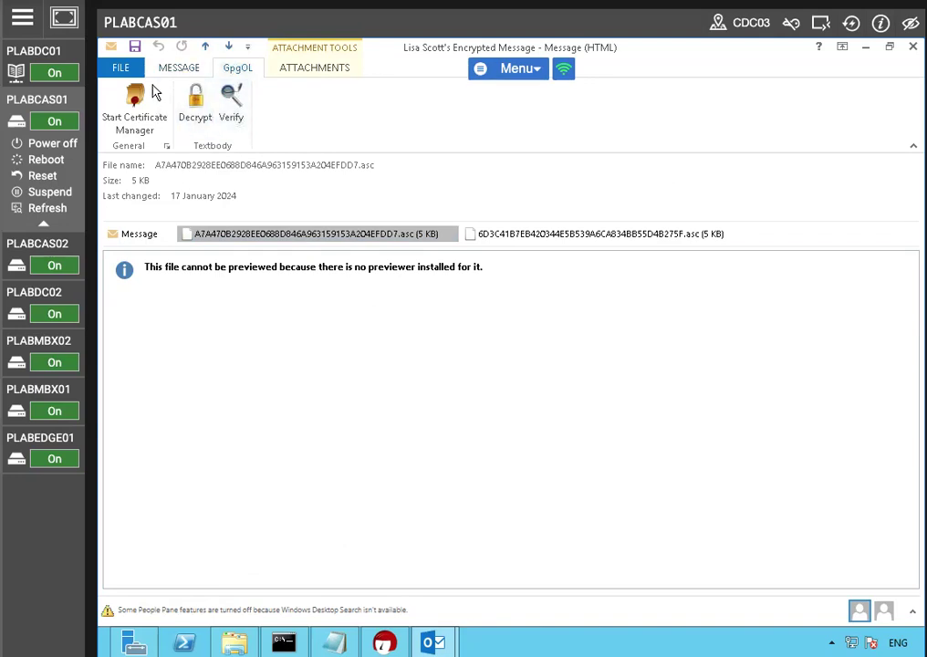
left_click(199, 110)
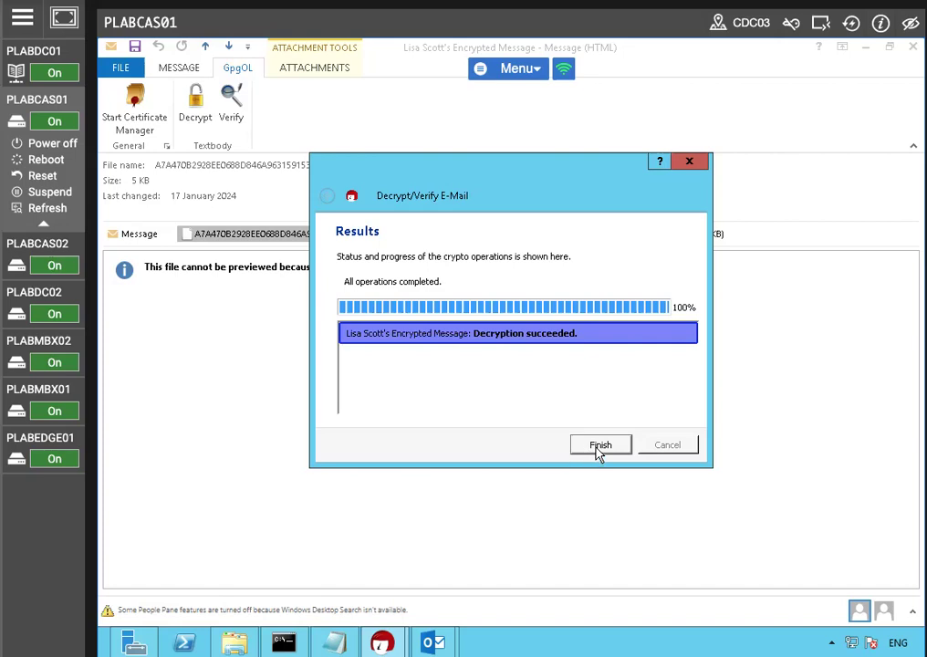
left_click(598, 447)
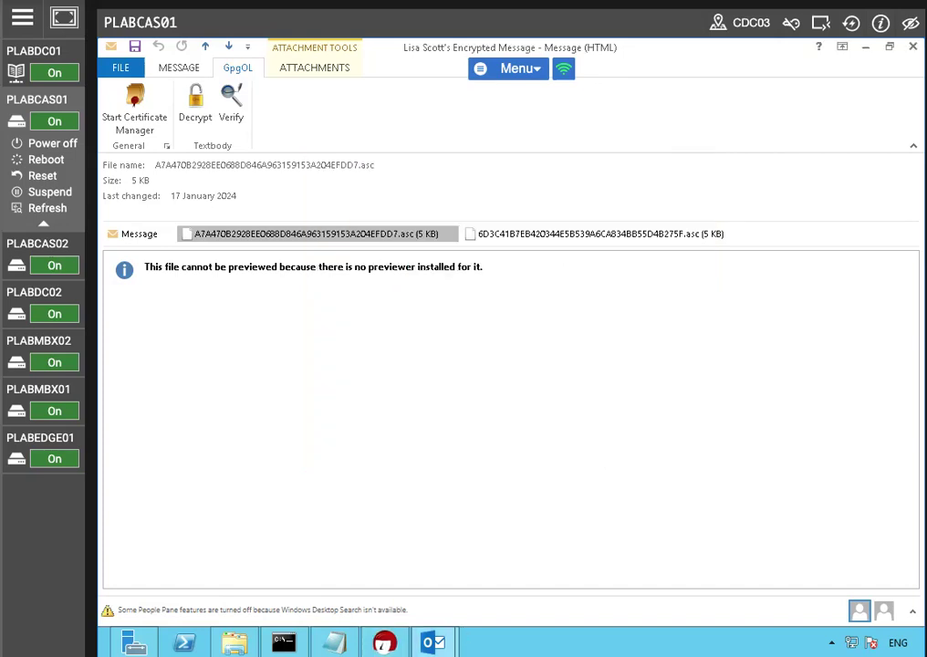